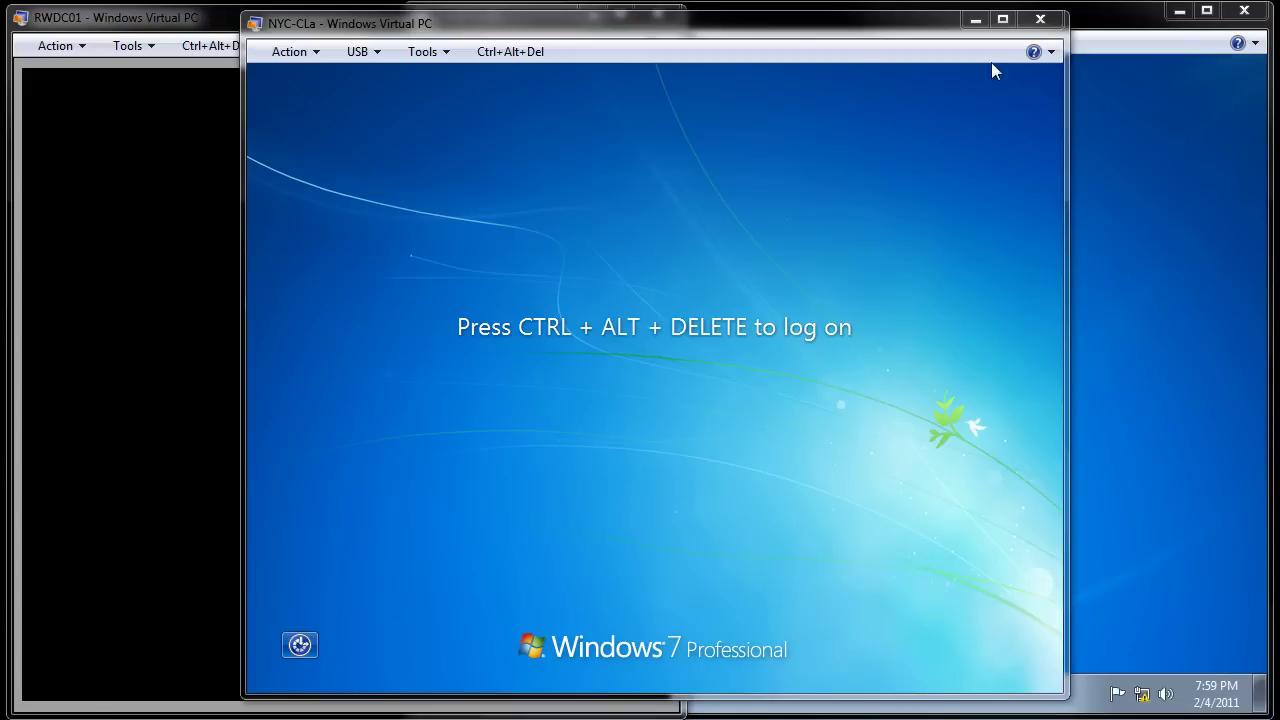
# Step: Sign in to NYC-CLa via Ctrl+Alt+Del with the domain Administrator's password
pyautogui.click(501, 51)
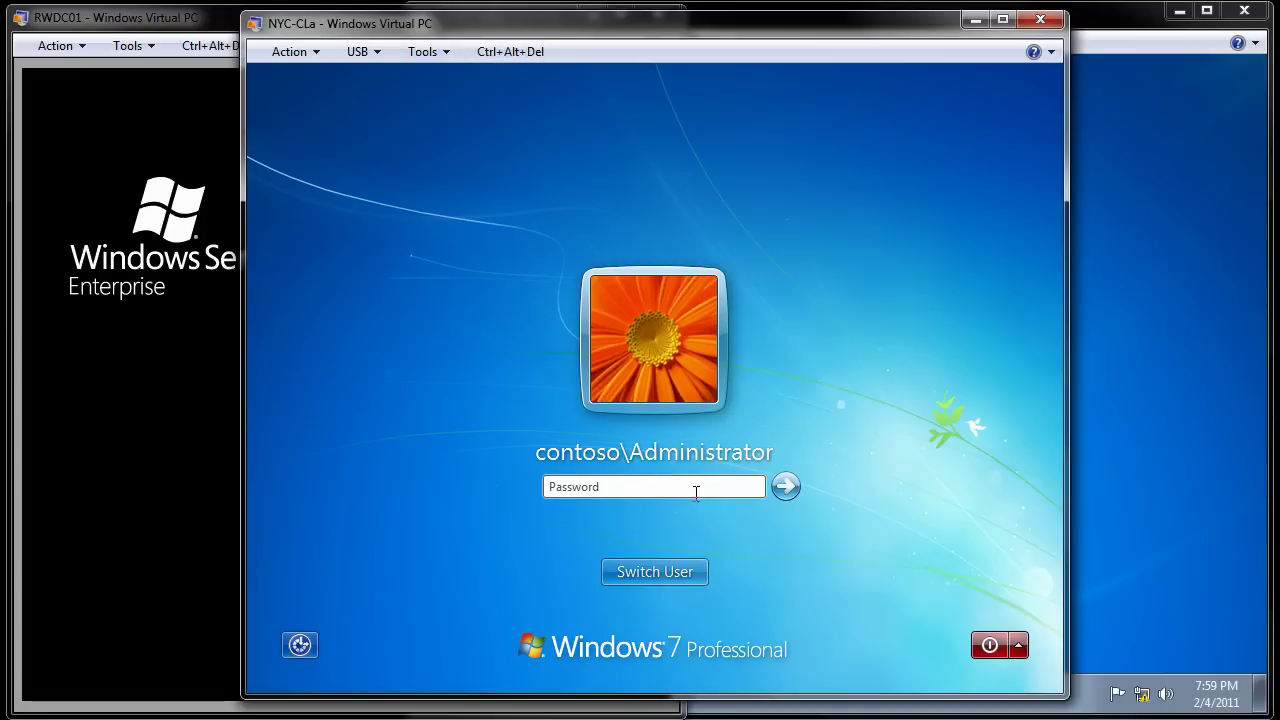
pyautogui.write('Pa$$')
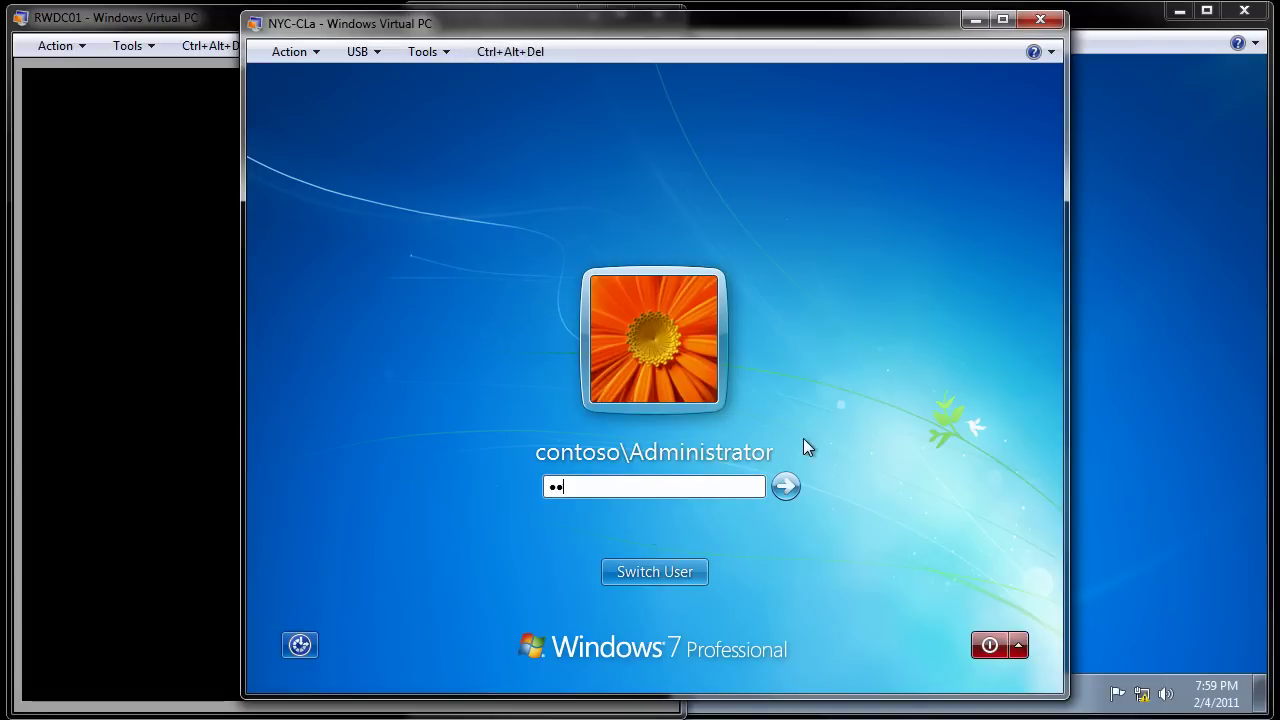
pyautogui.write('w0rd')
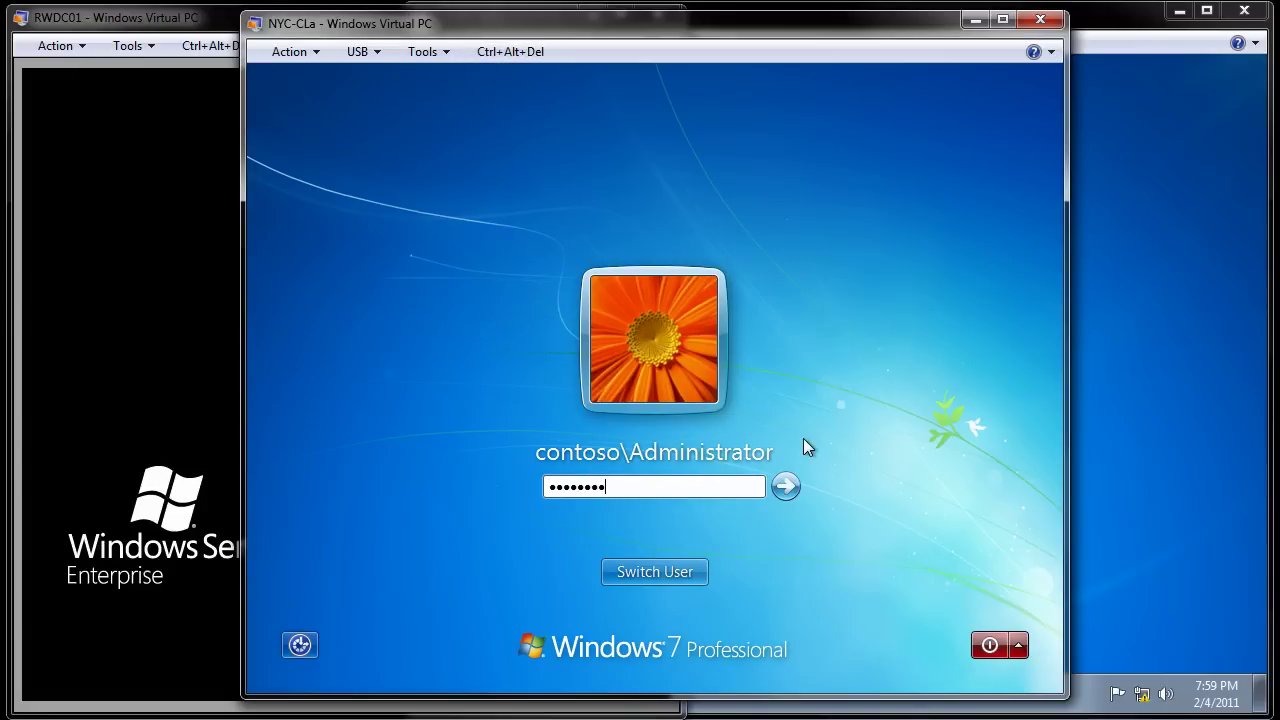
pyautogui.press('Return')
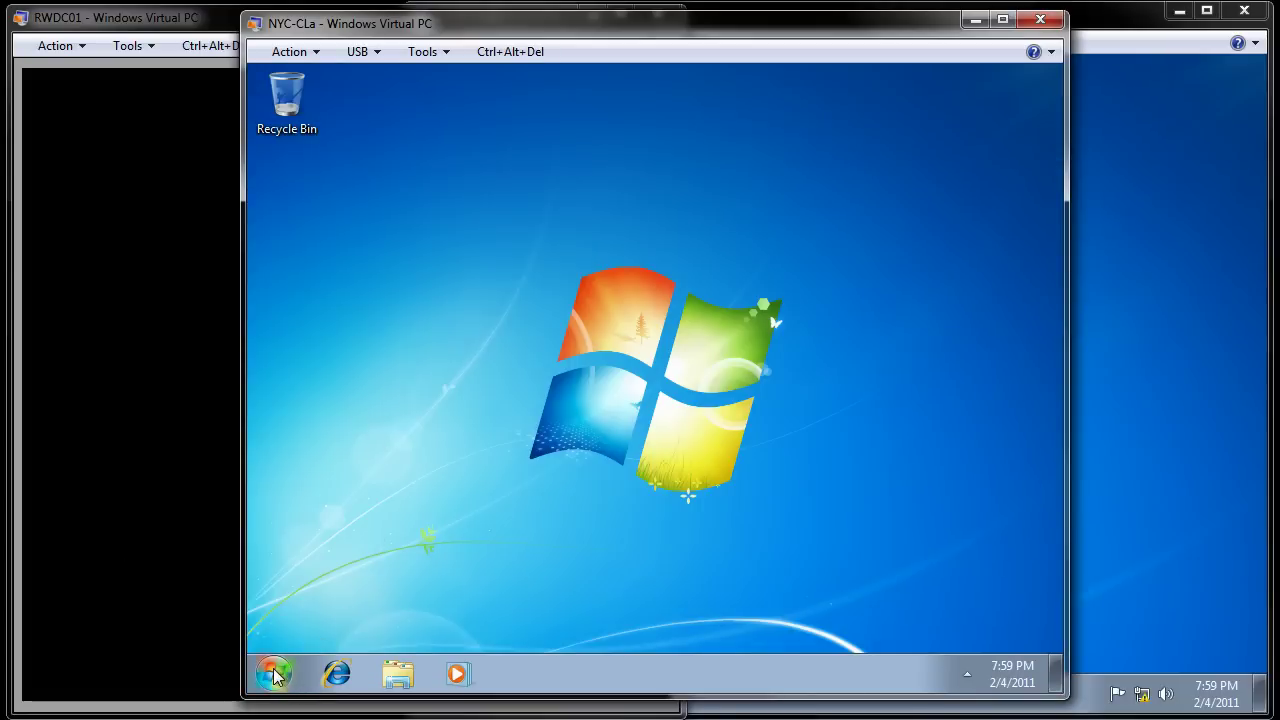
# Step: Open Computer Management and list local Users: Administrator, Alice, Ed, Guest and Student
pyautogui.click(274, 674)
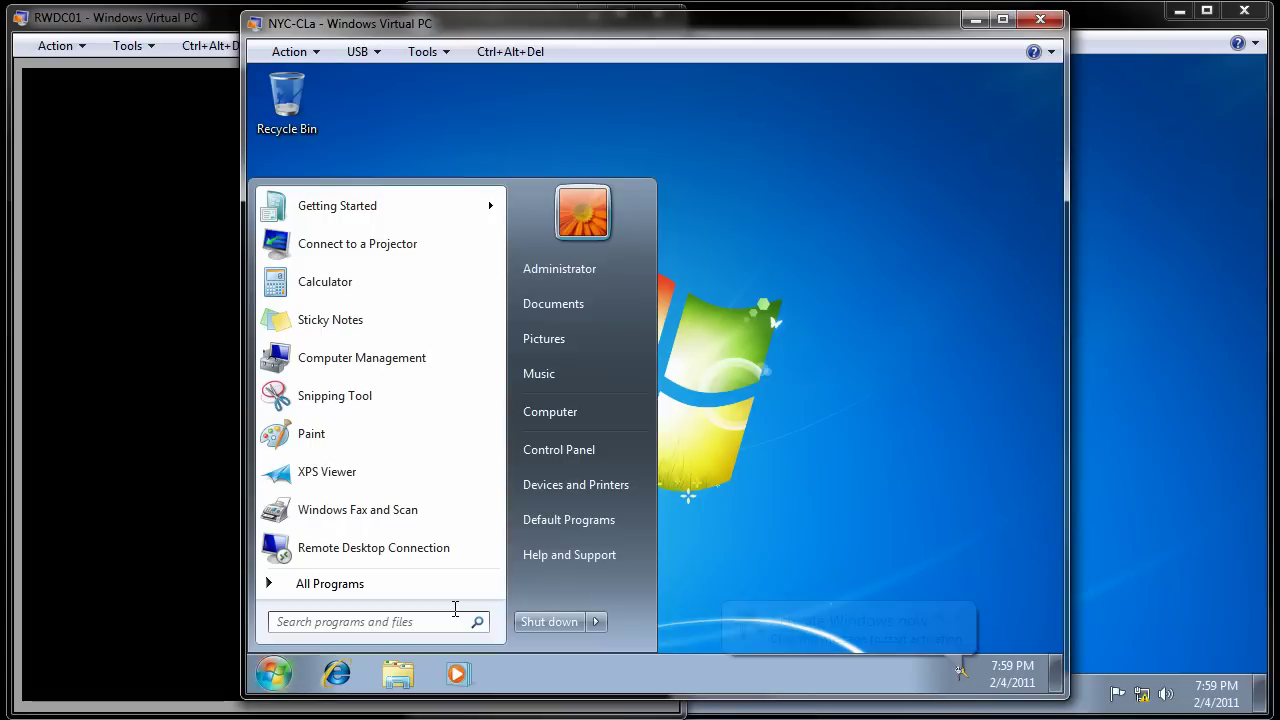
pyautogui.click(622, 411)
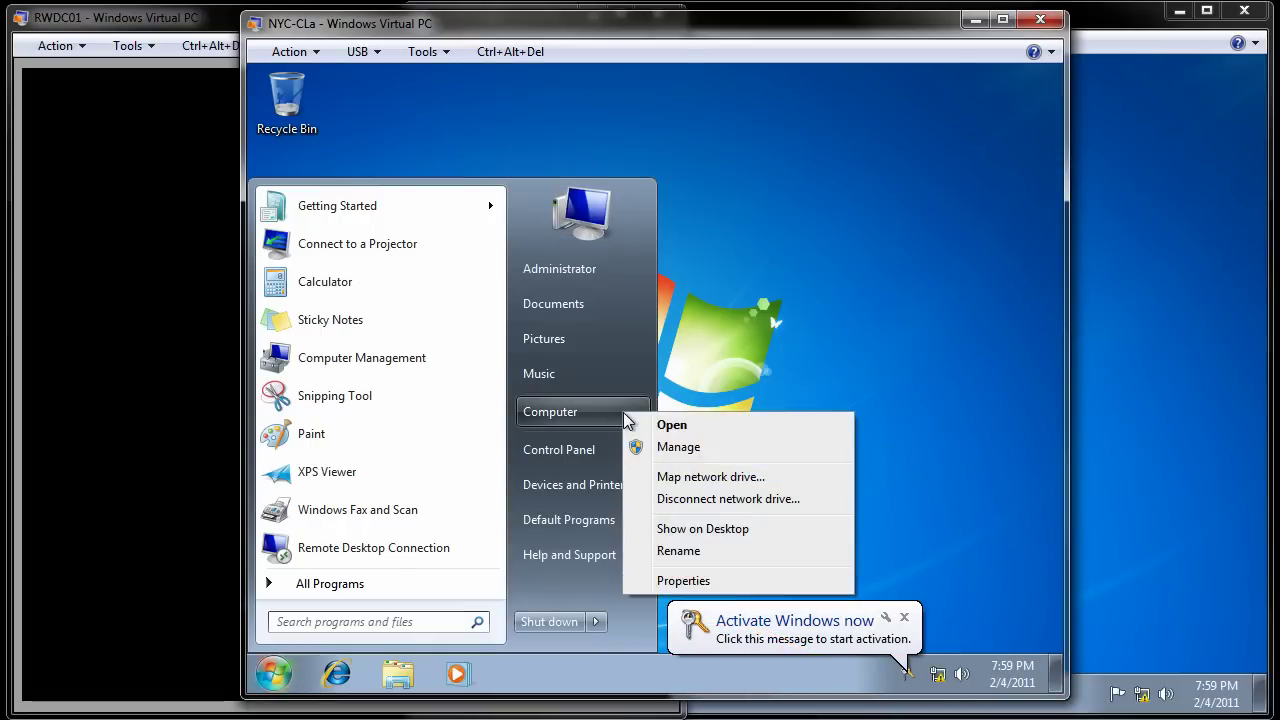
pyautogui.click(679, 447)
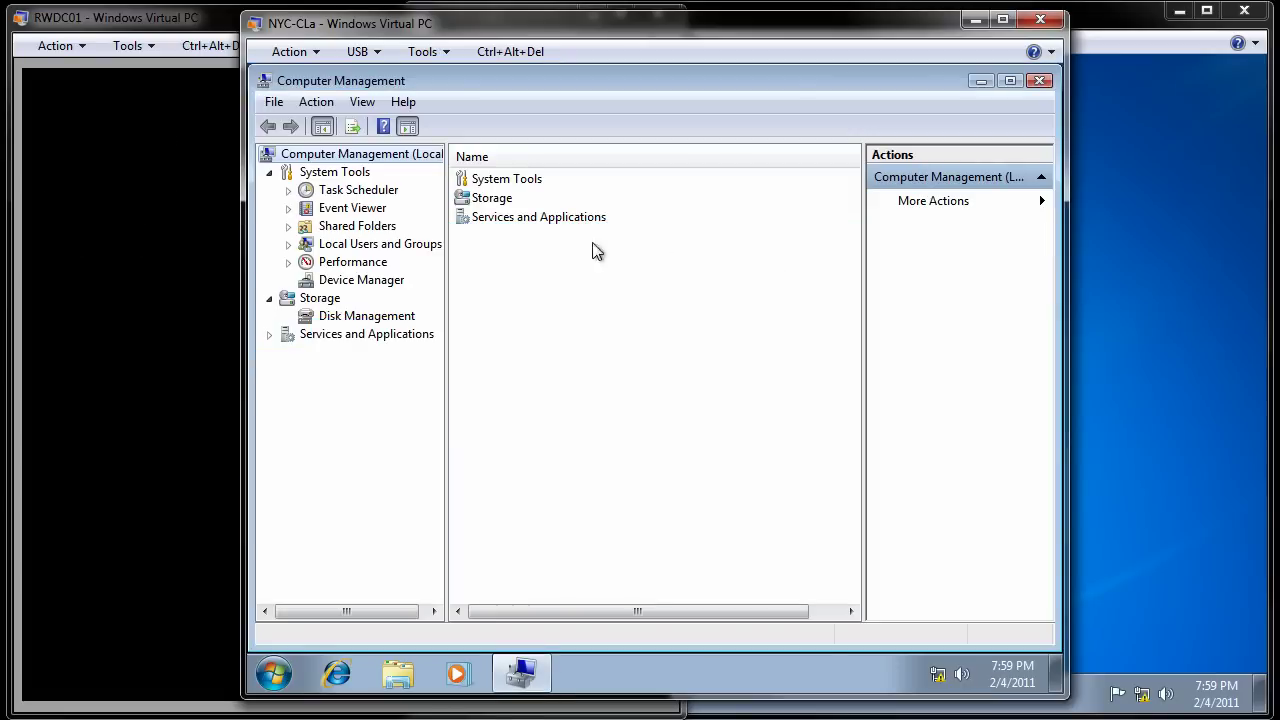
pyautogui.click(367, 250)
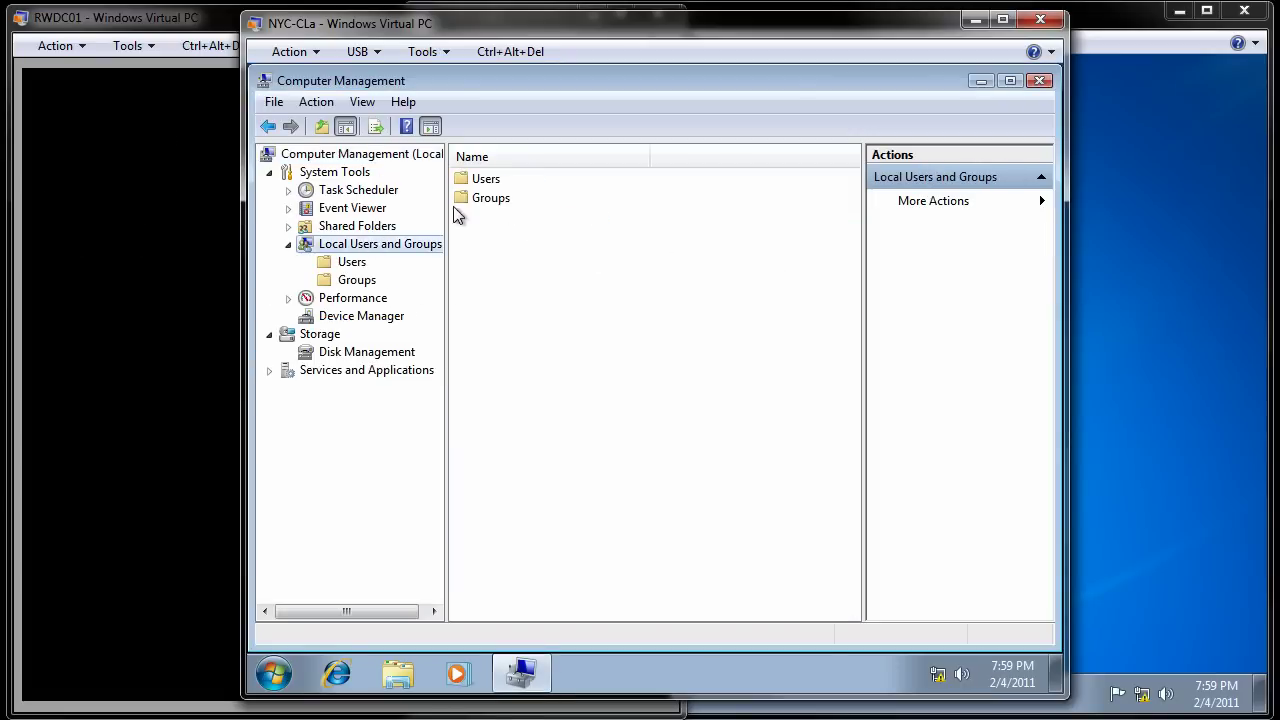
pyautogui.doubleClick(504, 180)
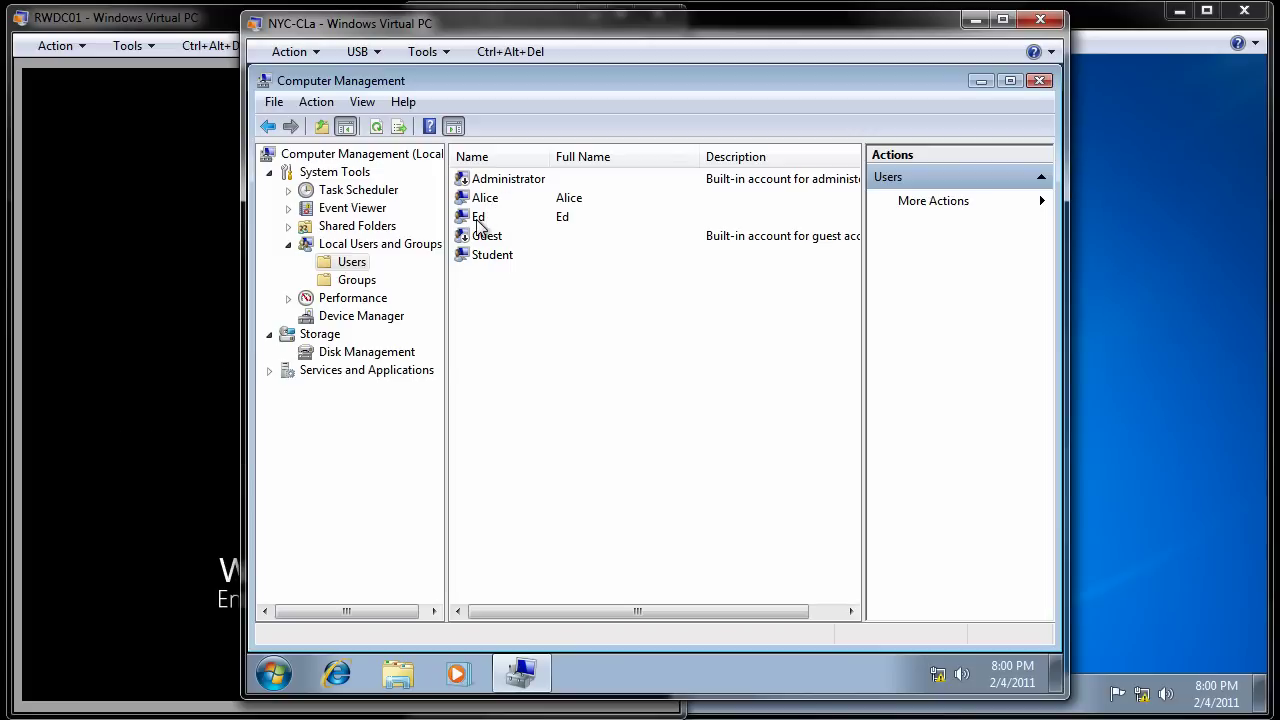
# Step: Bring RWDC01 forward, unlock it with the Administrator password, and open its Start menu
pyautogui.click(151, 145)
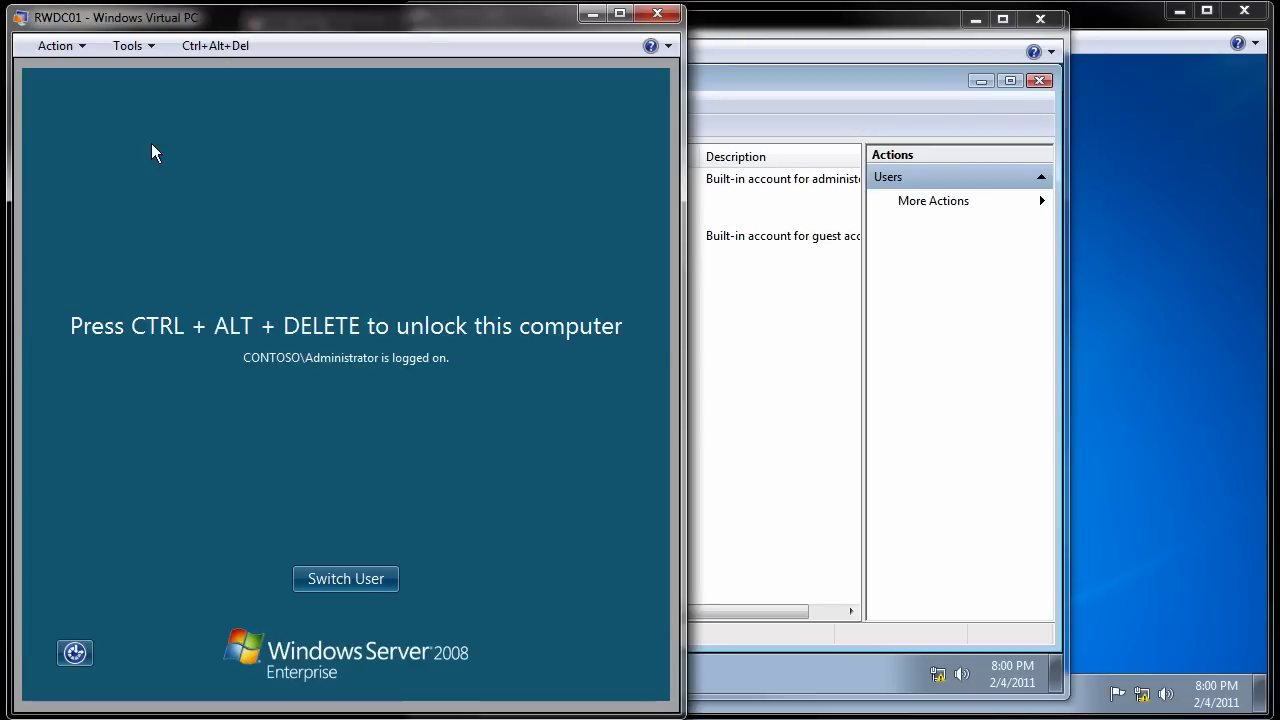
pyautogui.click(214, 45)
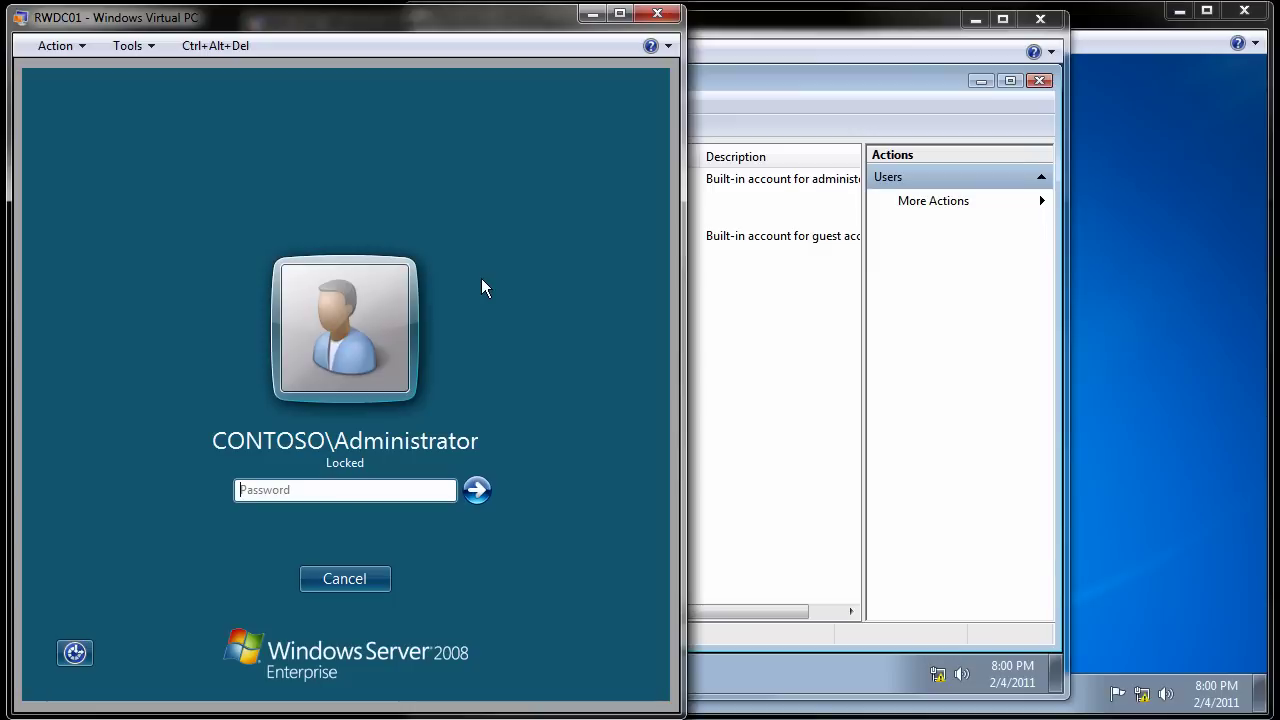
pyautogui.write('Pa$$w0rd')
pyautogui.press('Return')
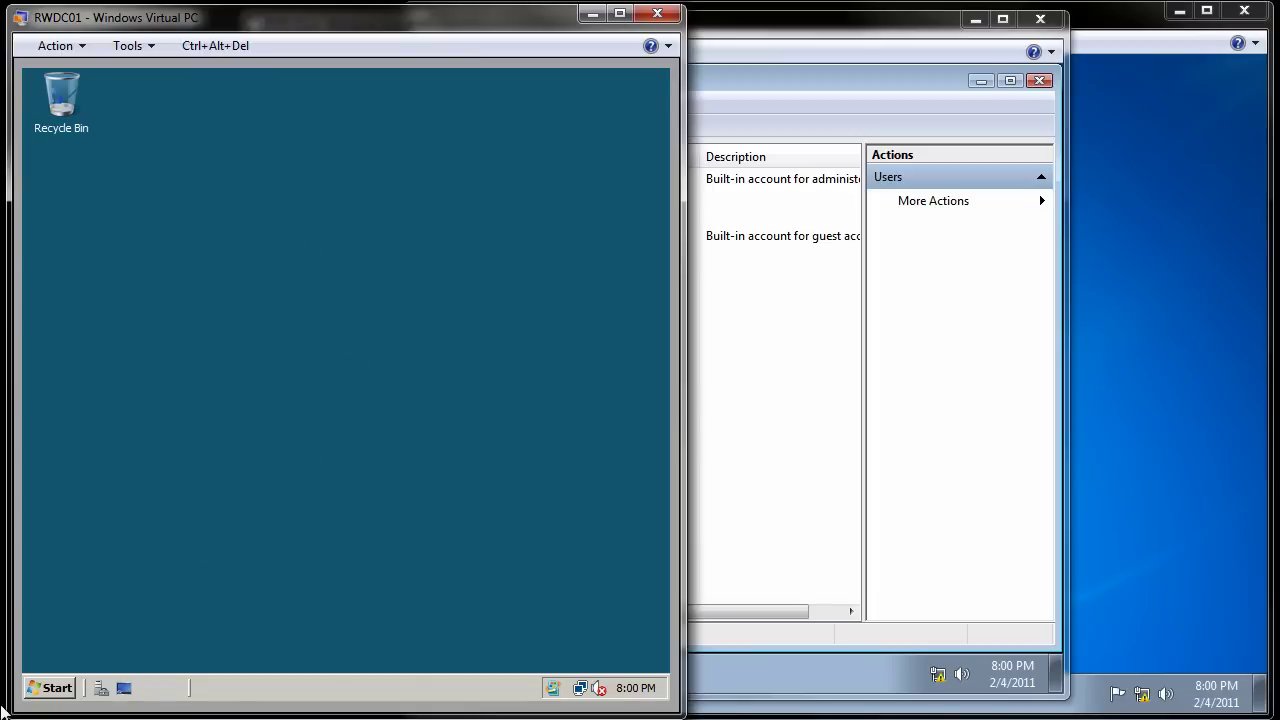
pyautogui.click(57, 690)
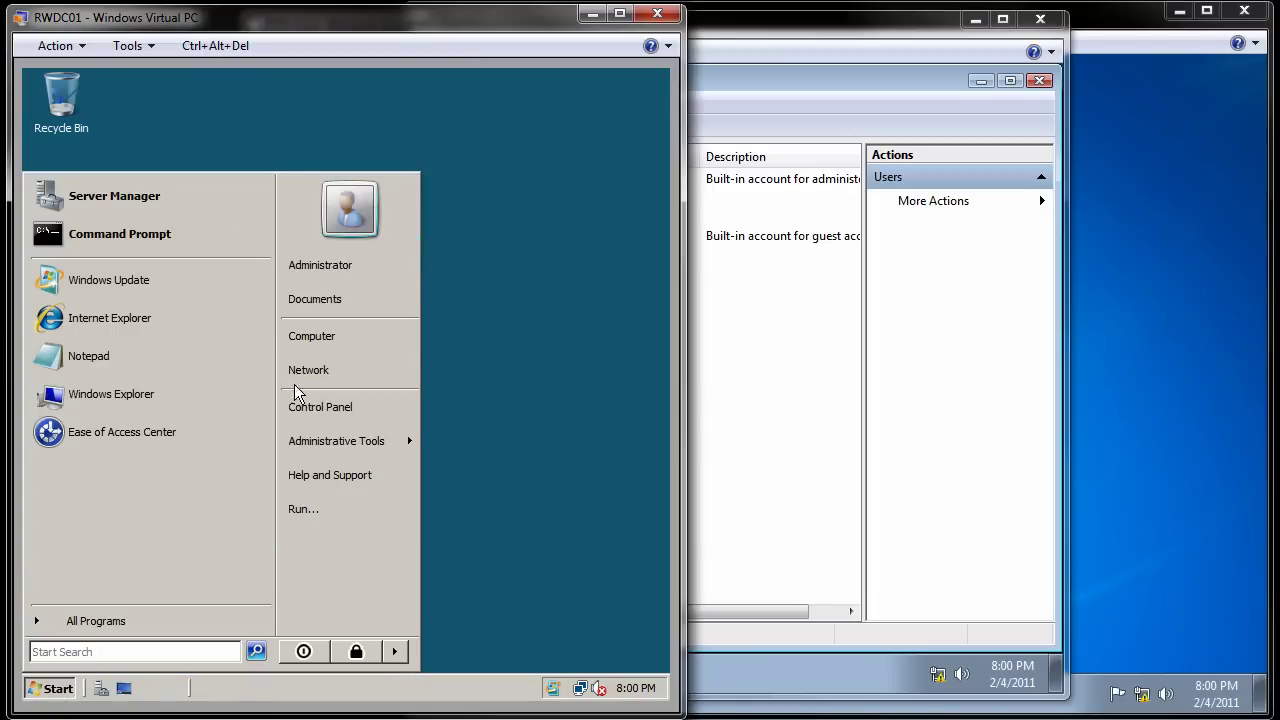
# Step: Open Active Directory Users and Computers and enable the domain Guest account
pyautogui.moveTo(327, 448)
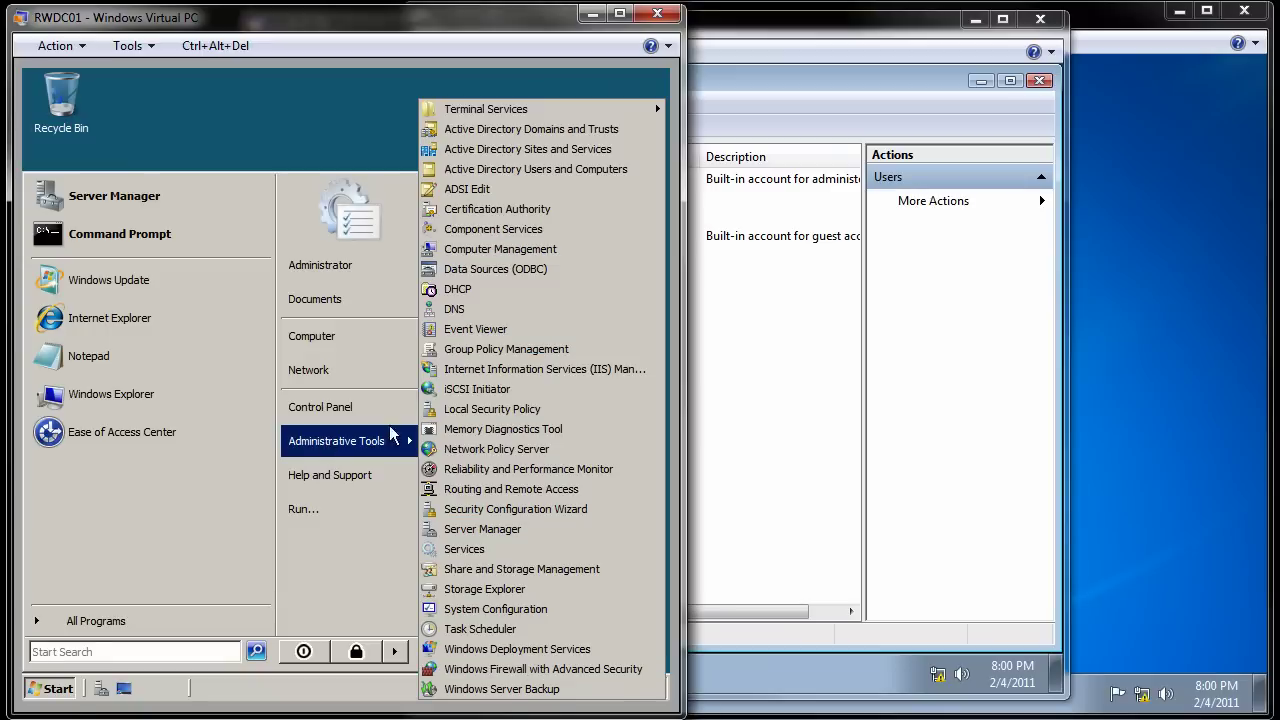
pyautogui.click(517, 170)
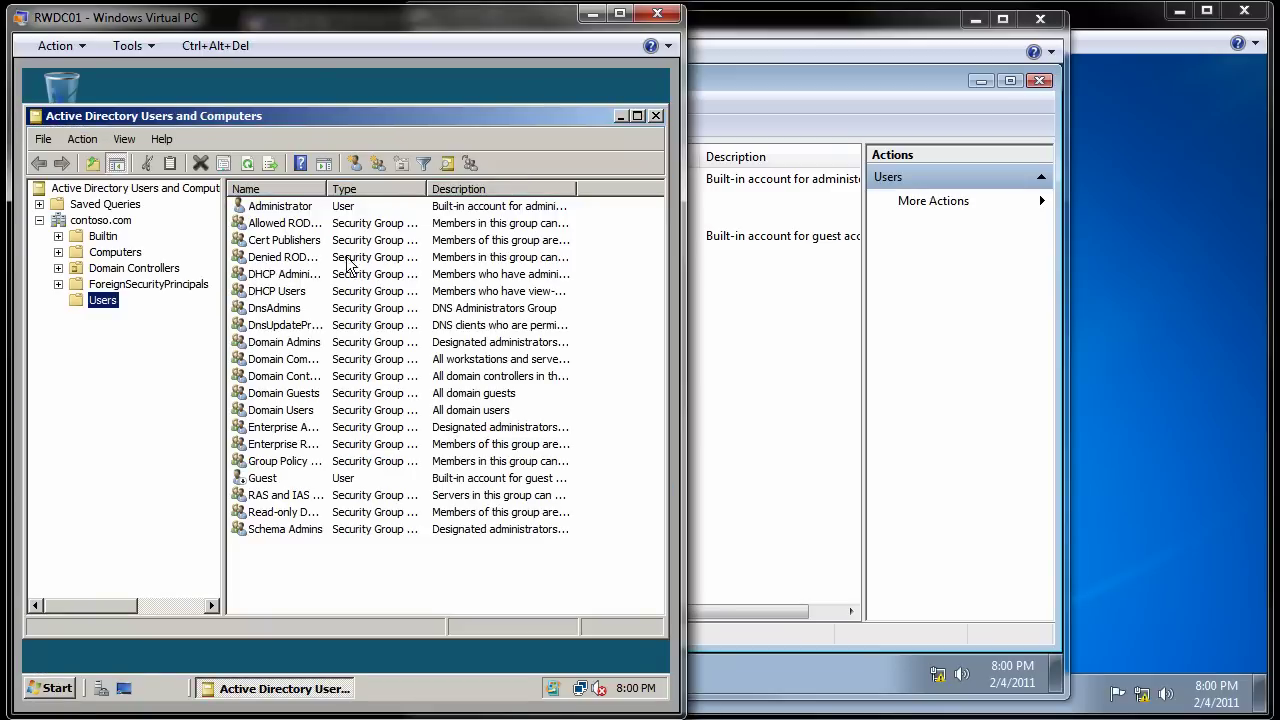
pyautogui.rightClick(270, 486)
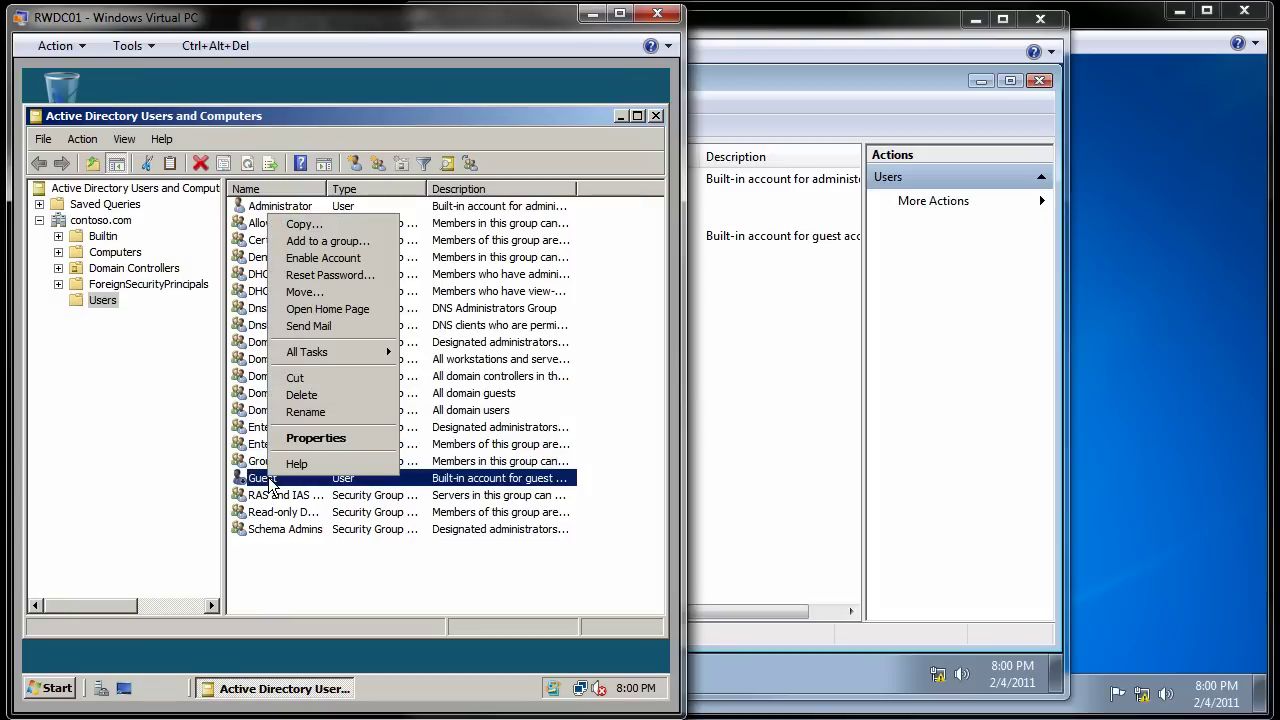
pyautogui.click(335, 258)
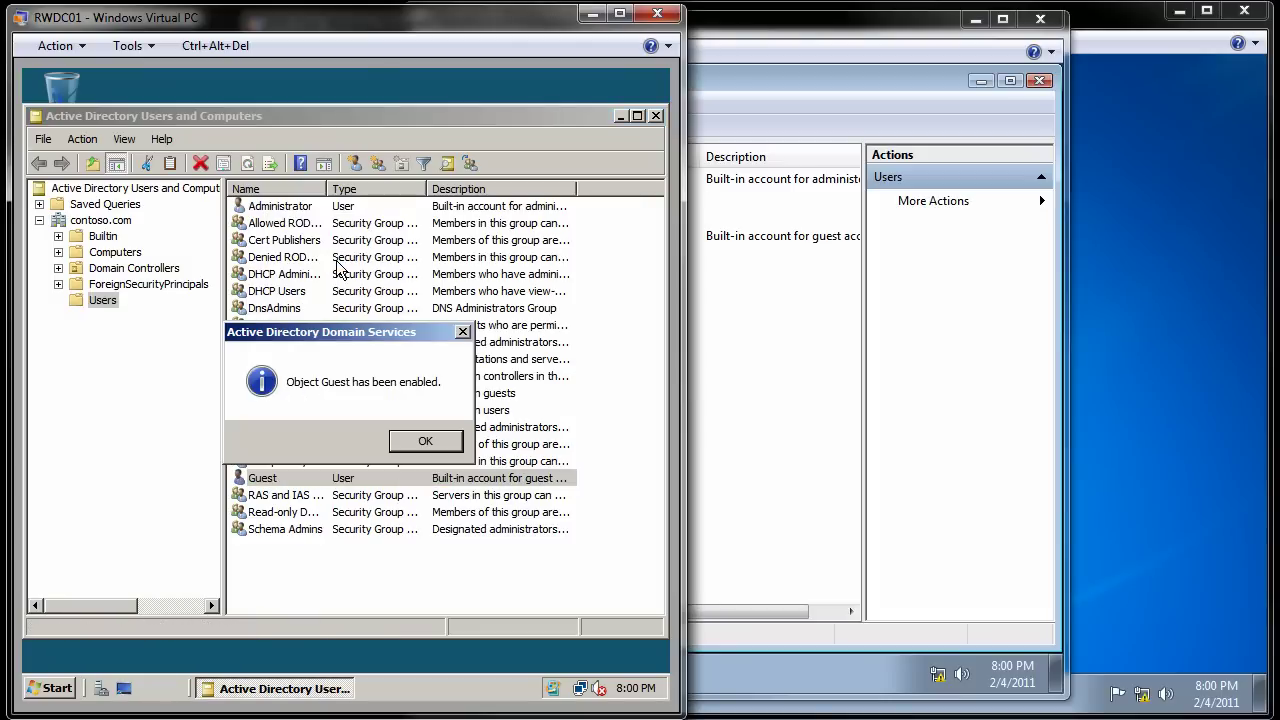
pyautogui.click(424, 445)
# Step: Reset the Guest account's password, then return to the NYC-CLa machine
pyautogui.rightClick(302, 474)
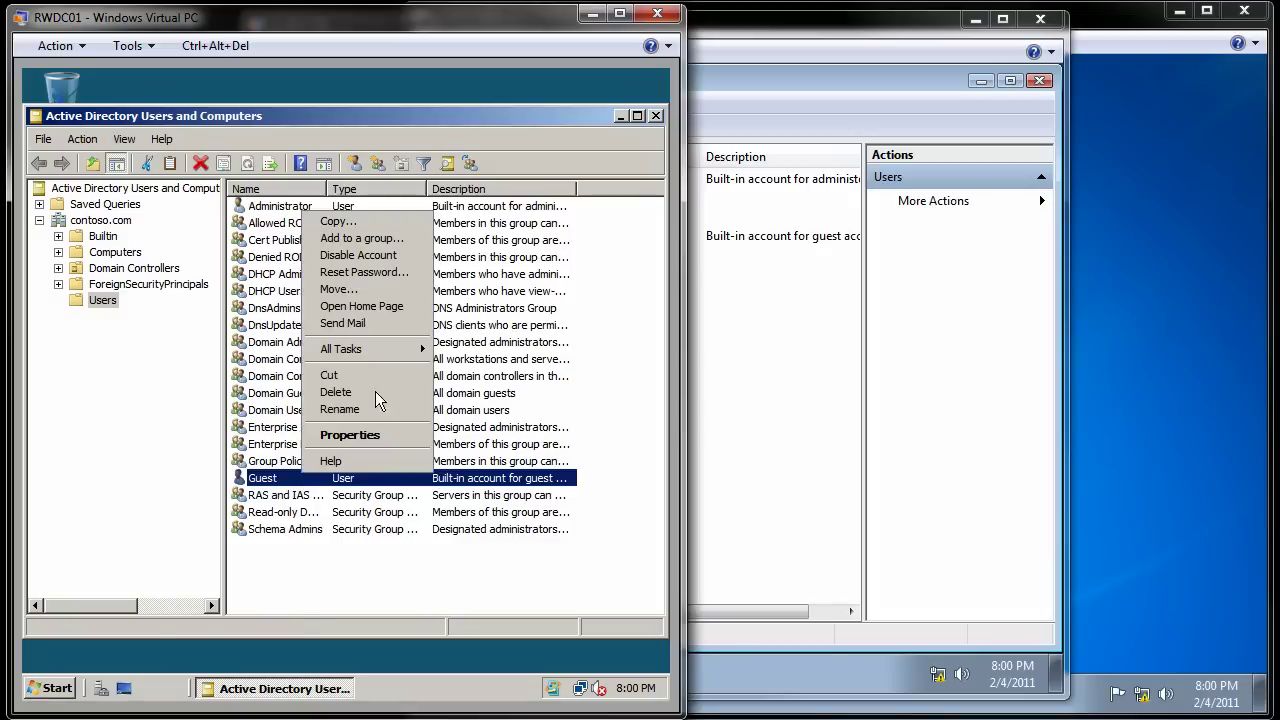
pyautogui.click(391, 274)
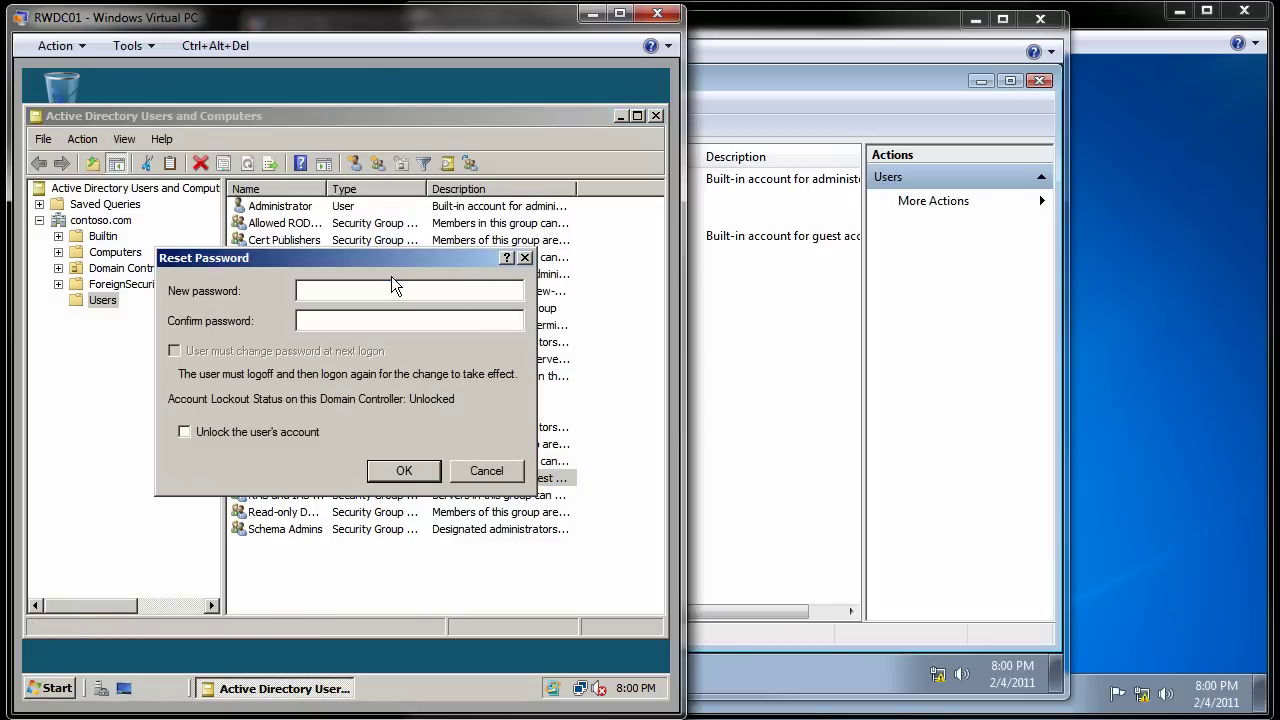
pyautogui.write('••••••••••••••••')
pyautogui.click(411, 472)
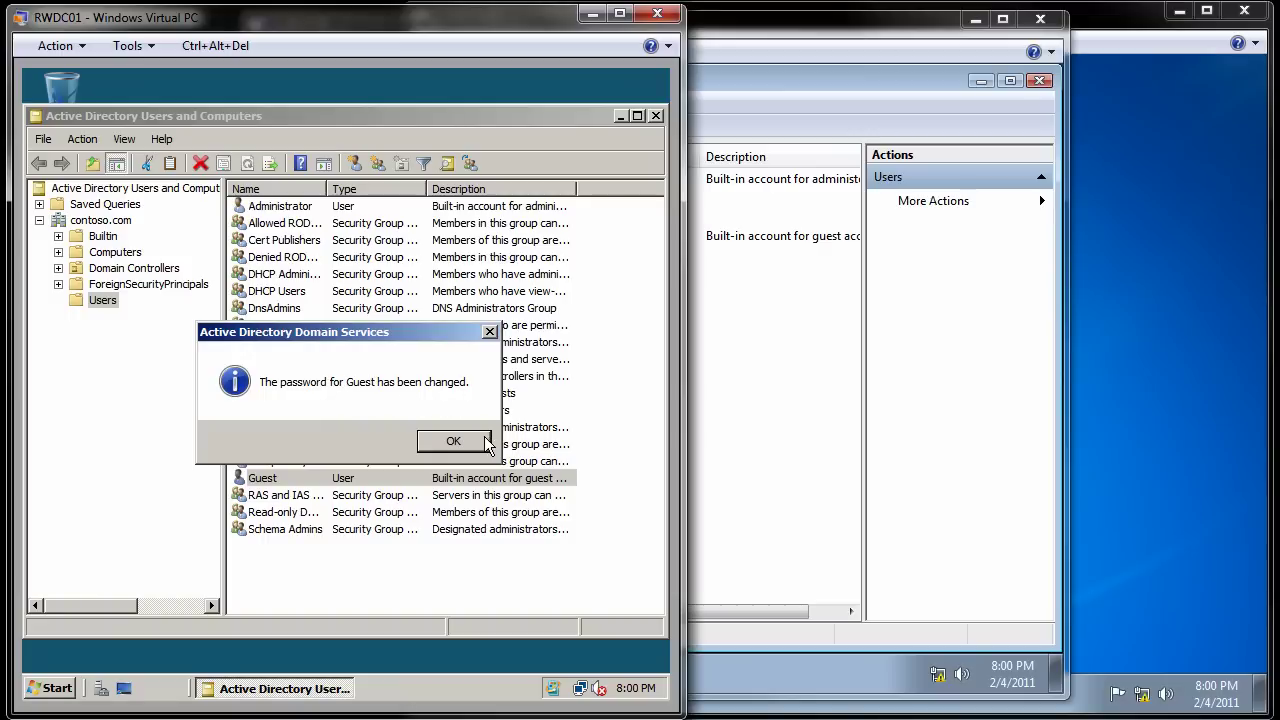
pyautogui.click(455, 446)
pyautogui.click(778, 324)
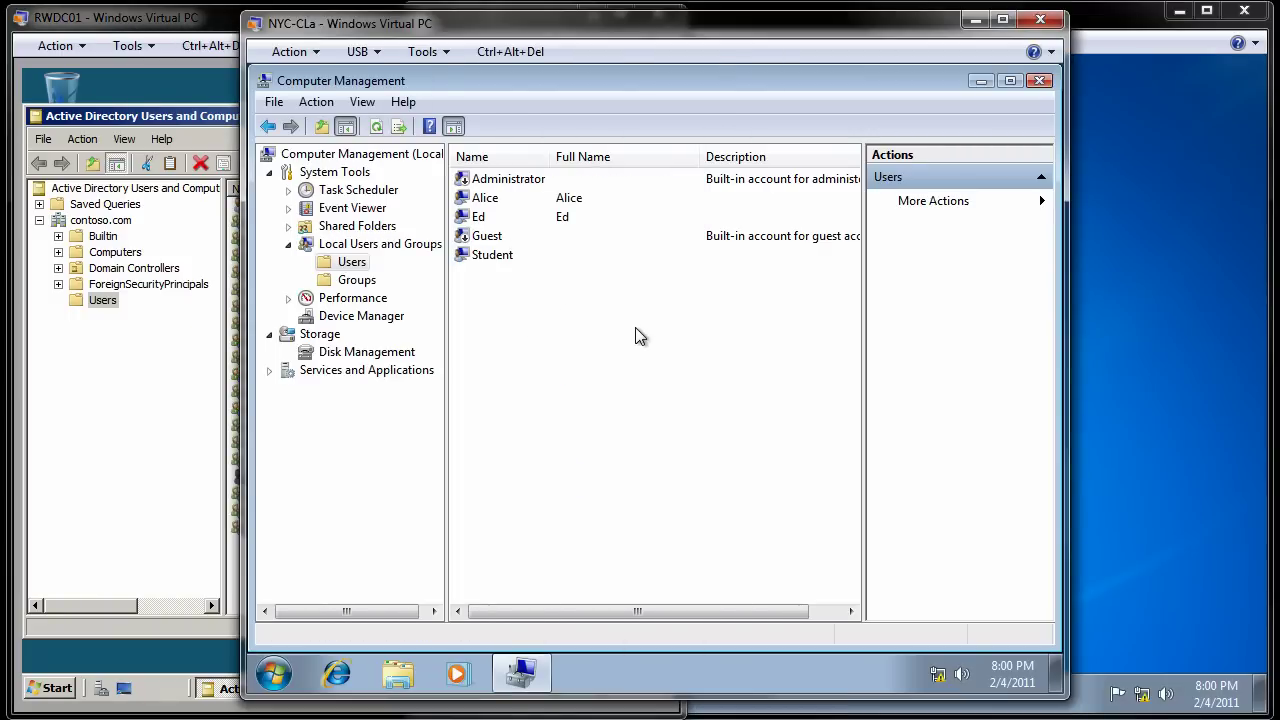
# Step: Close the Computer Management console on NYC-CLa
pyautogui.click(1040, 81)
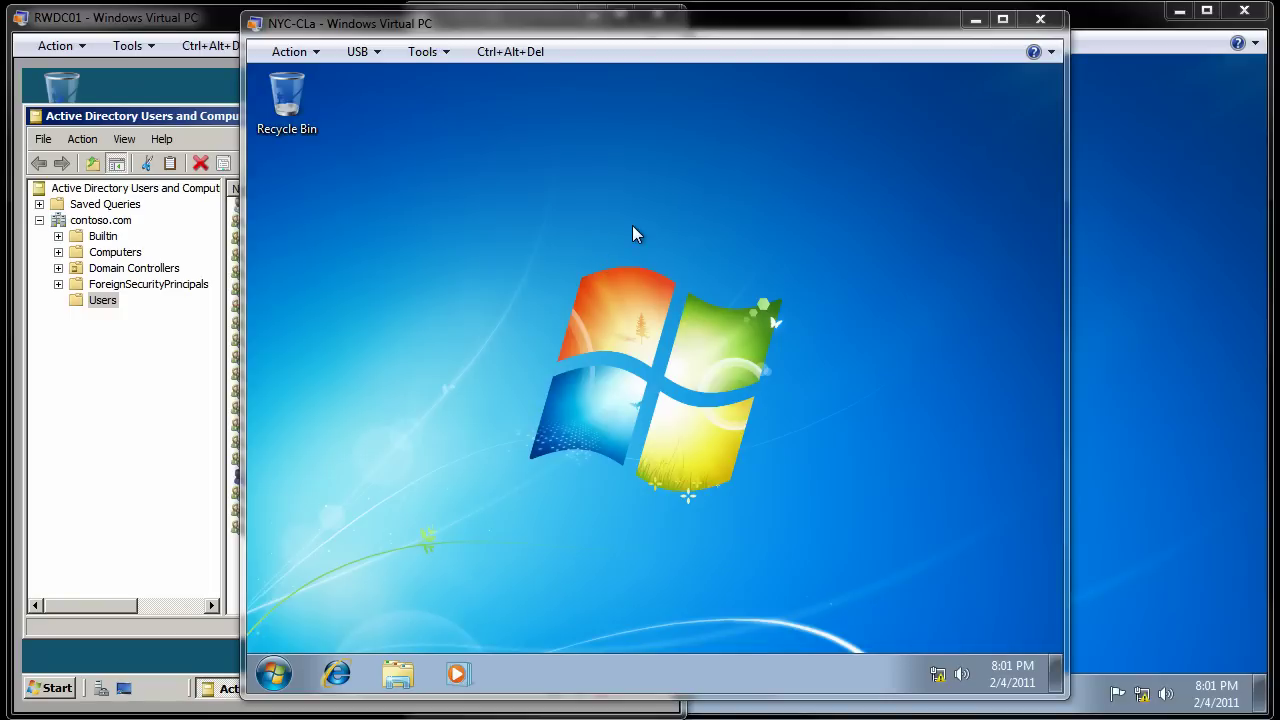
# Step: Browse to \\RWDC01\Downloads\win7pro and copy its support folder onto Local Disk (C:)
pyautogui.click(270, 680)
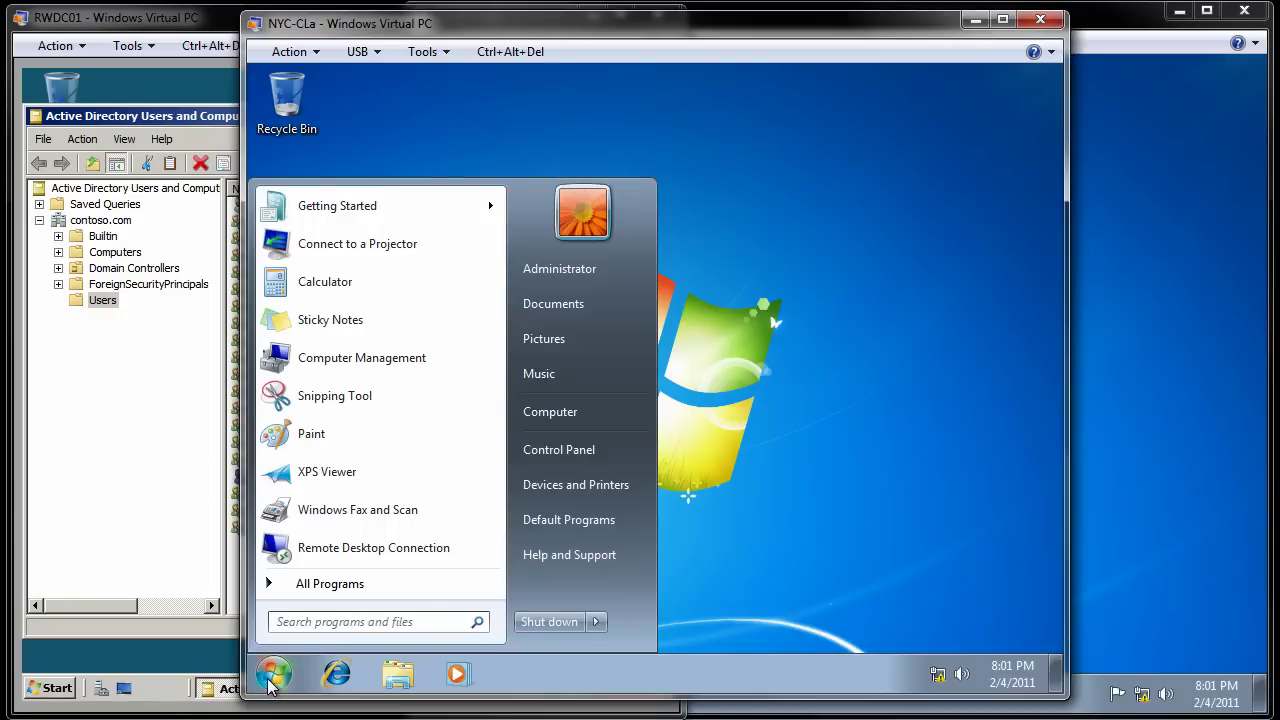
pyautogui.write('\\\\RWDC')
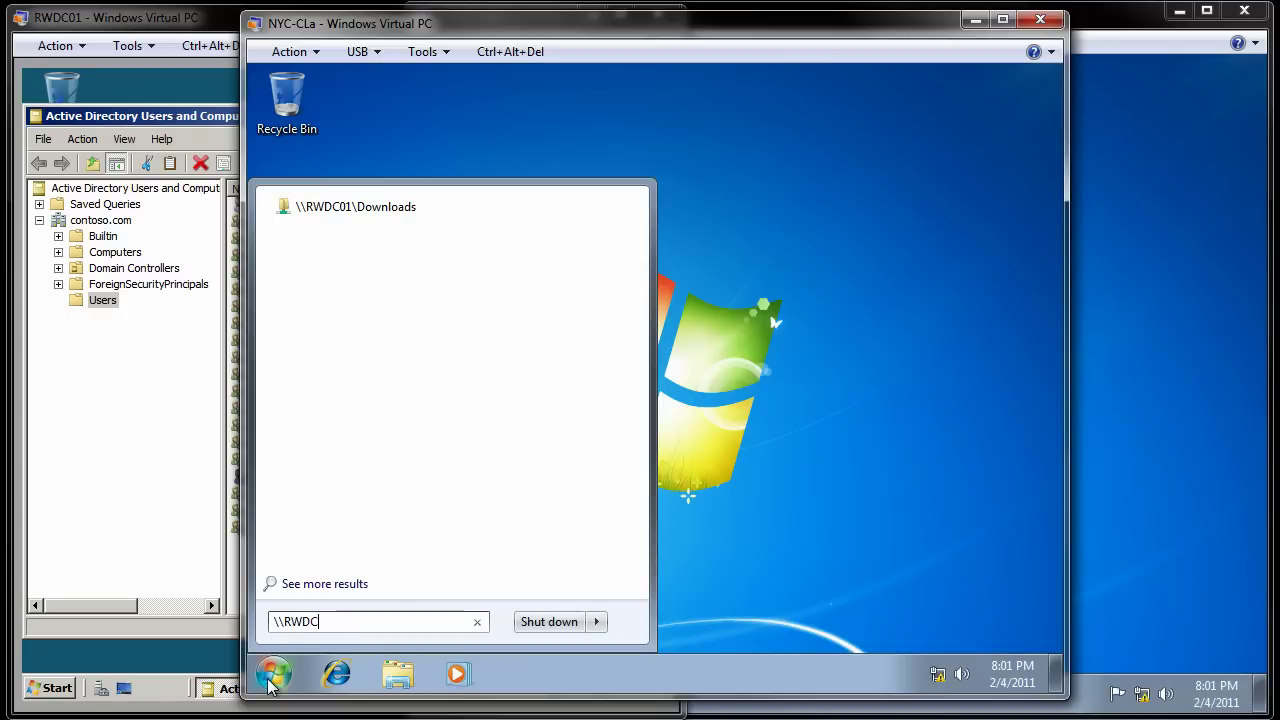
pyautogui.write('01\\')
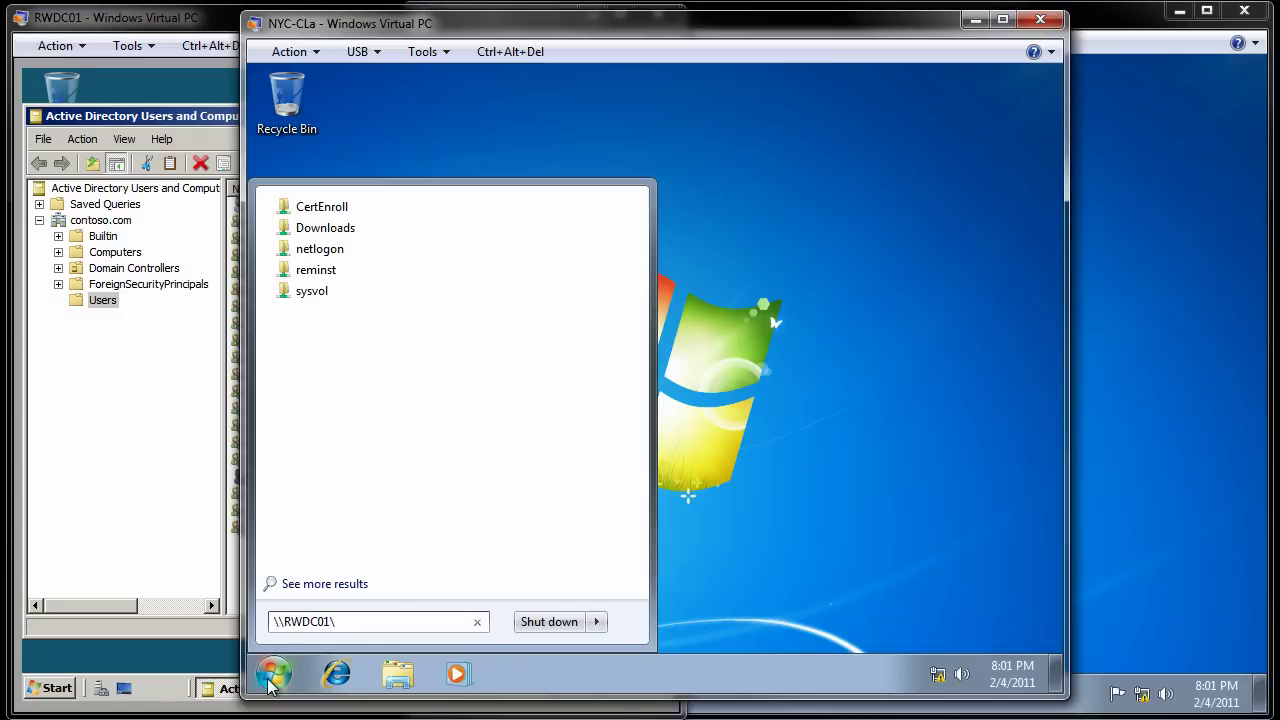
pyautogui.click(329, 232)
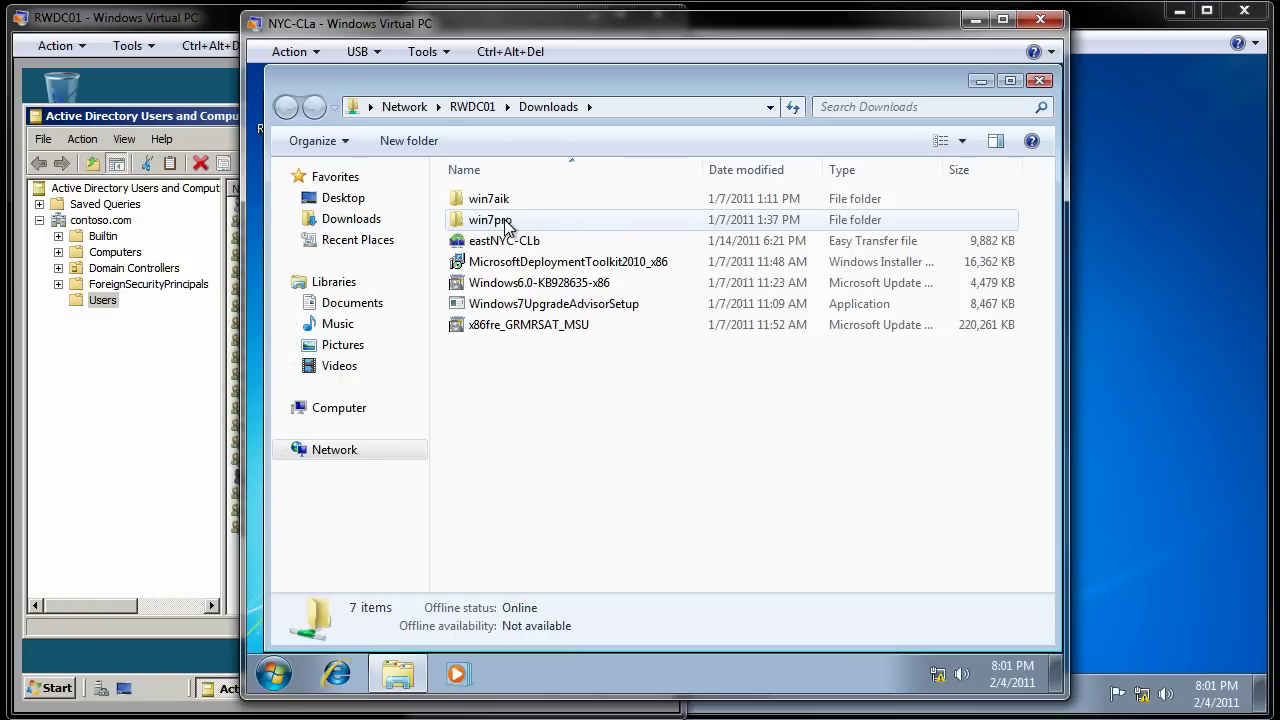
pyautogui.doubleClick(505, 221)
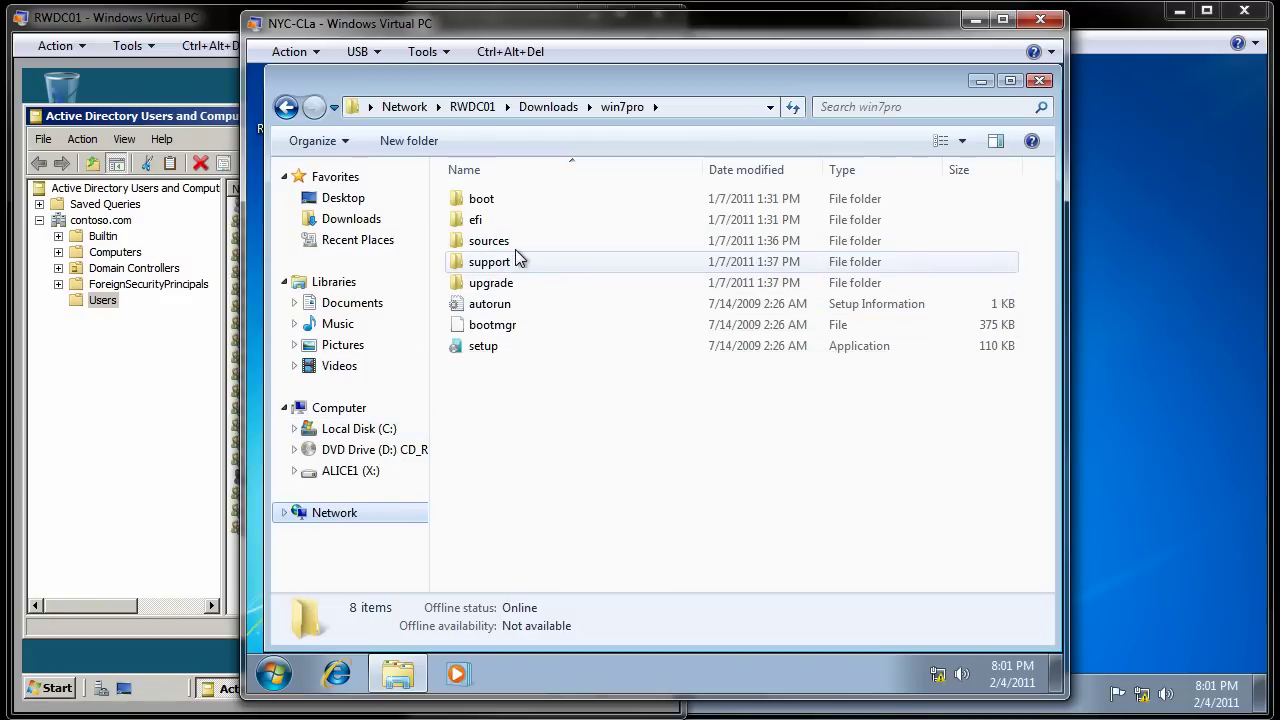
pyautogui.moveTo(494, 268); pyautogui.dragTo(378, 430)
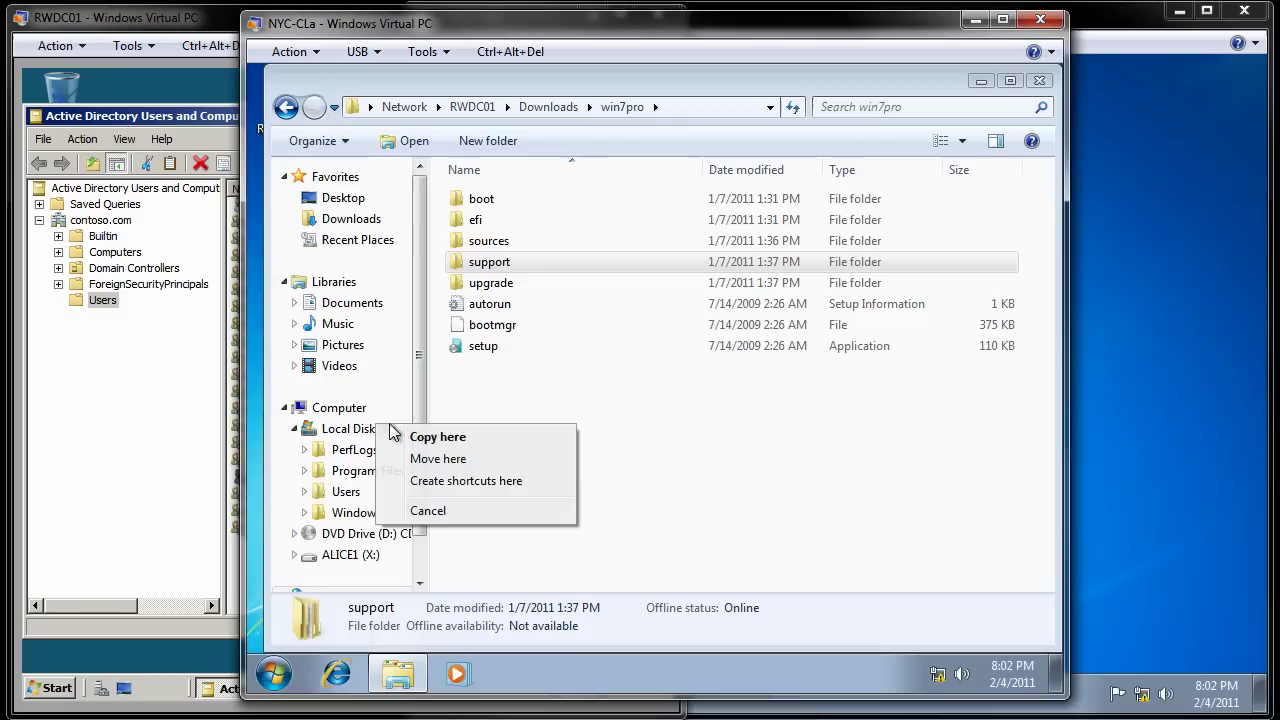
pyautogui.click(445, 439)
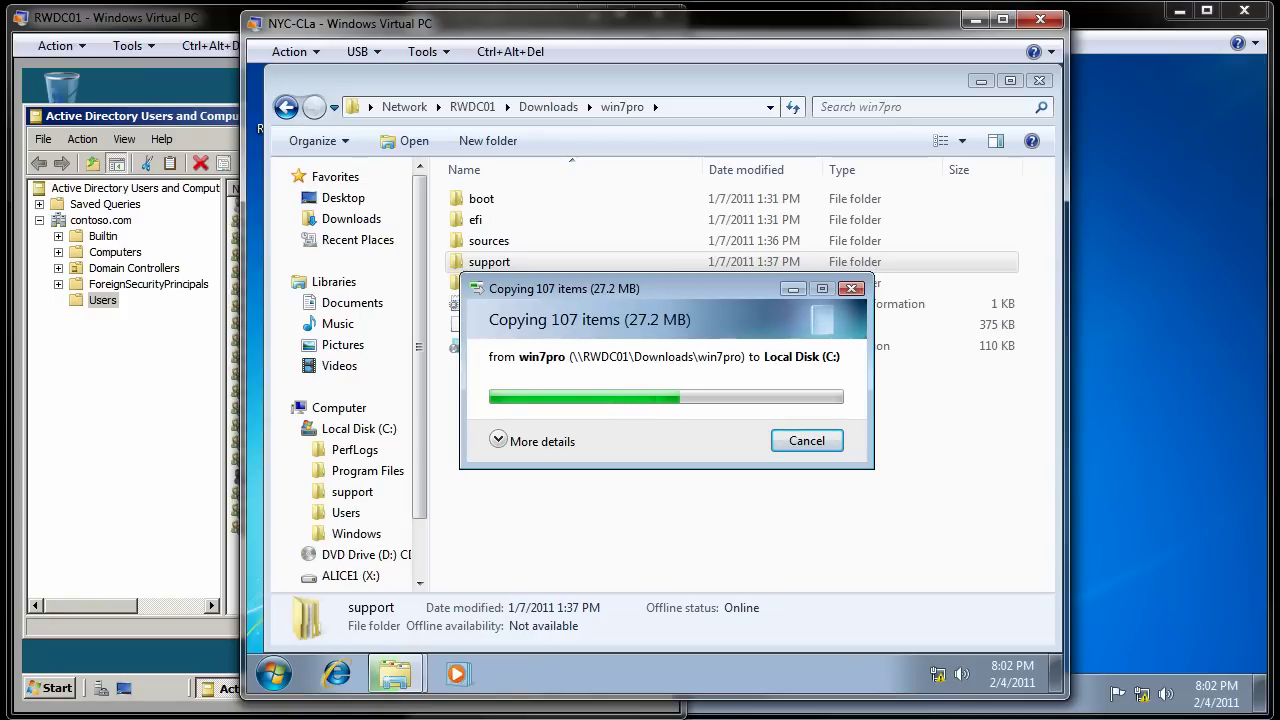
# Step: Open Properties for C:\support, showing 27.2 MB in 96 files and 10 folders
pyautogui.click(360, 430)
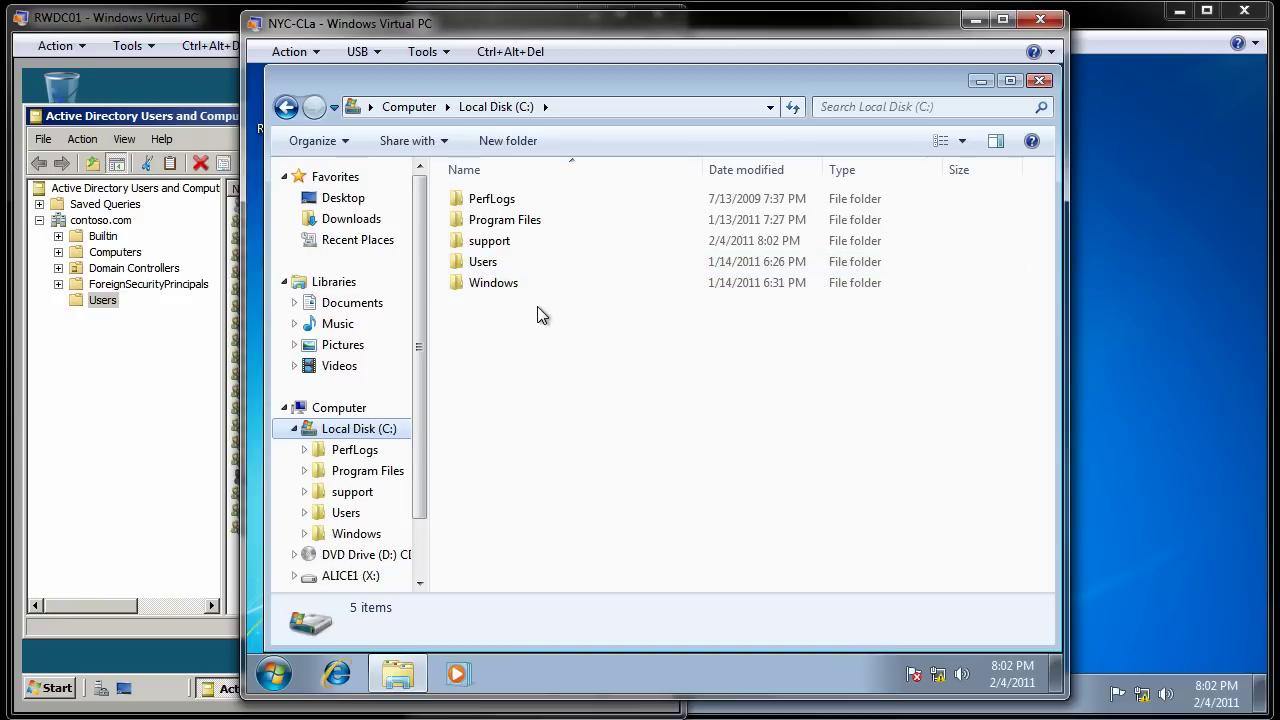
pyautogui.rightClick(503, 244)
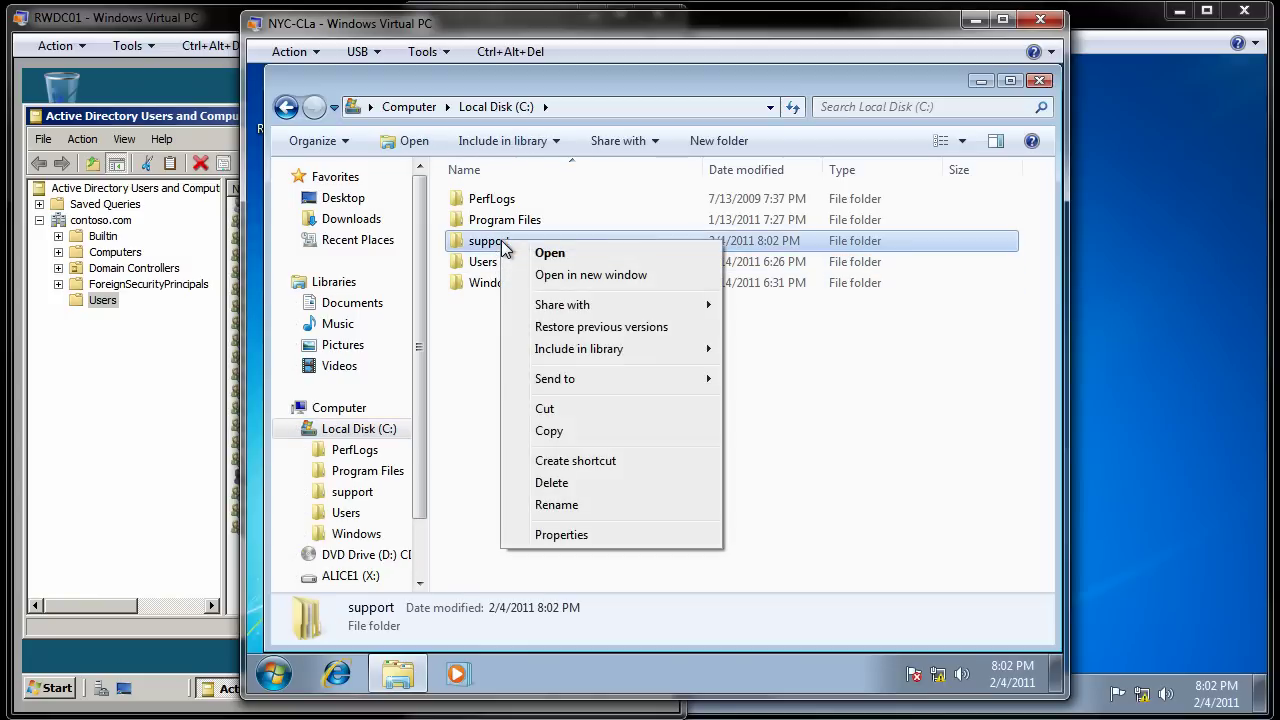
pyautogui.click(571, 535)
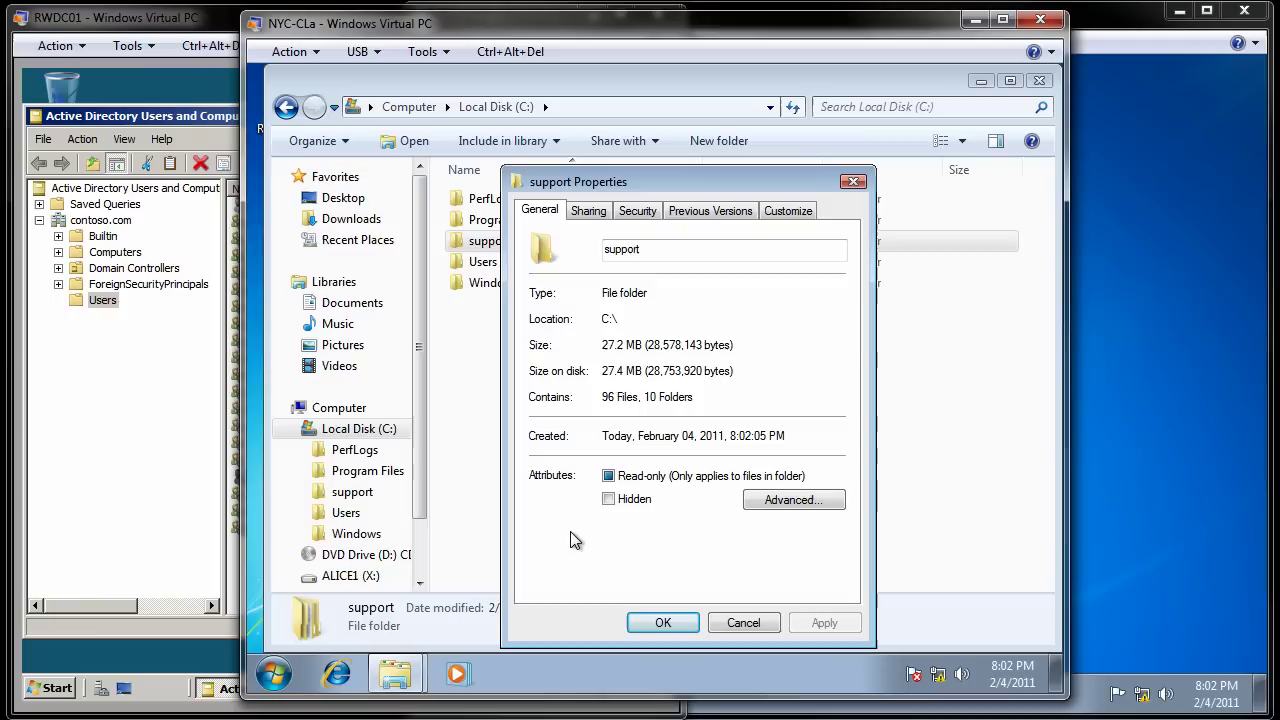
# Step: Turn on Advanced Sharing for the support folder under the share name support
pyautogui.click(583, 213)
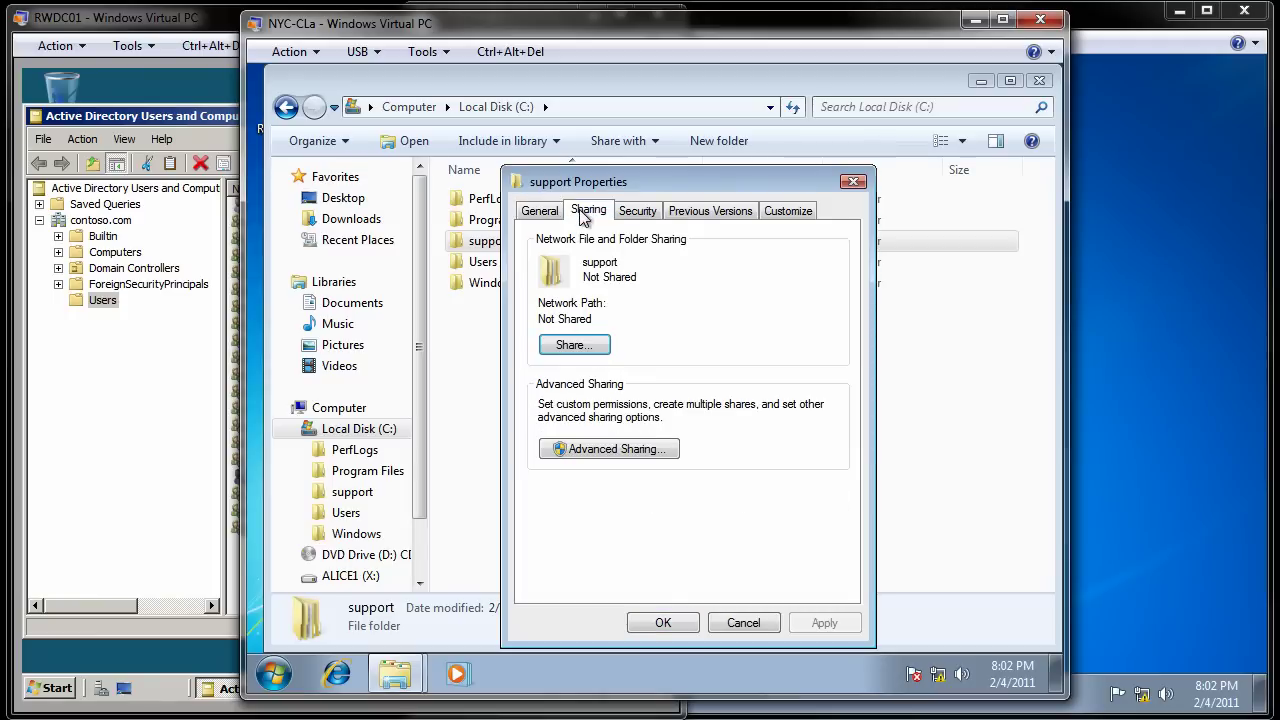
pyautogui.click(612, 450)
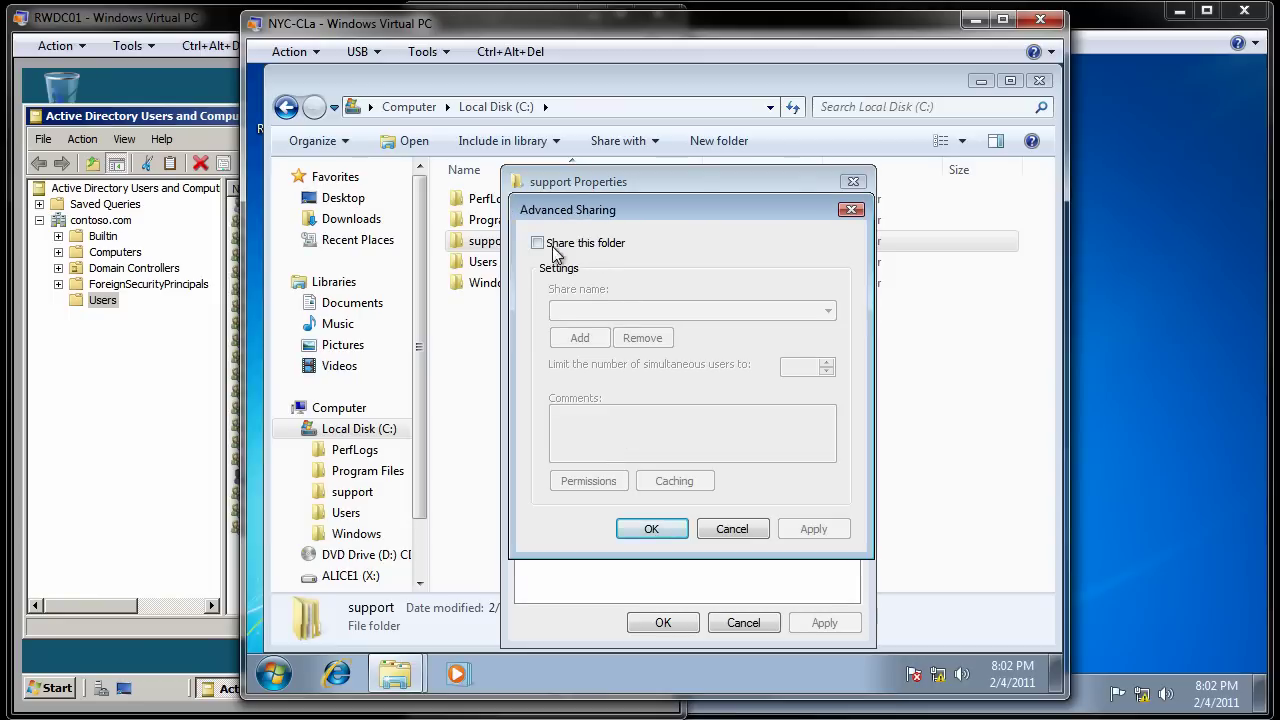
pyautogui.click(536, 243)
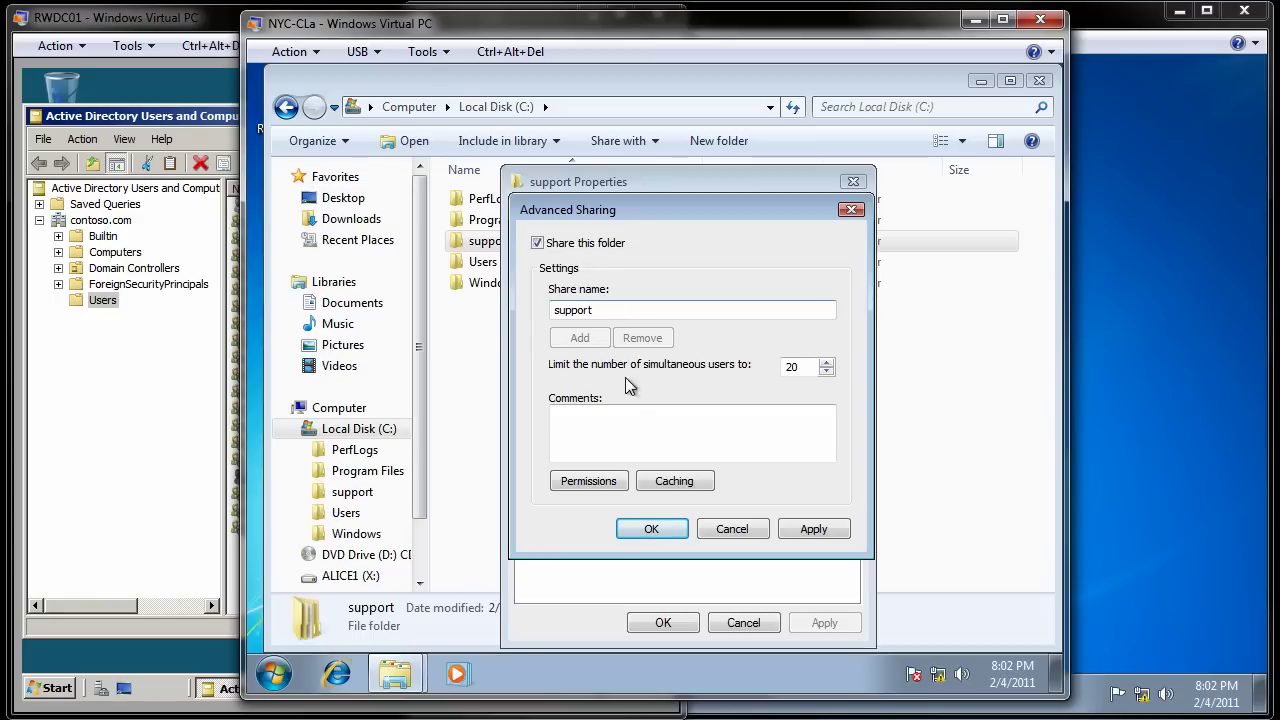
# Step: Remove Everyone's Read access from the support share permissions and apply
pyautogui.click(590, 481)
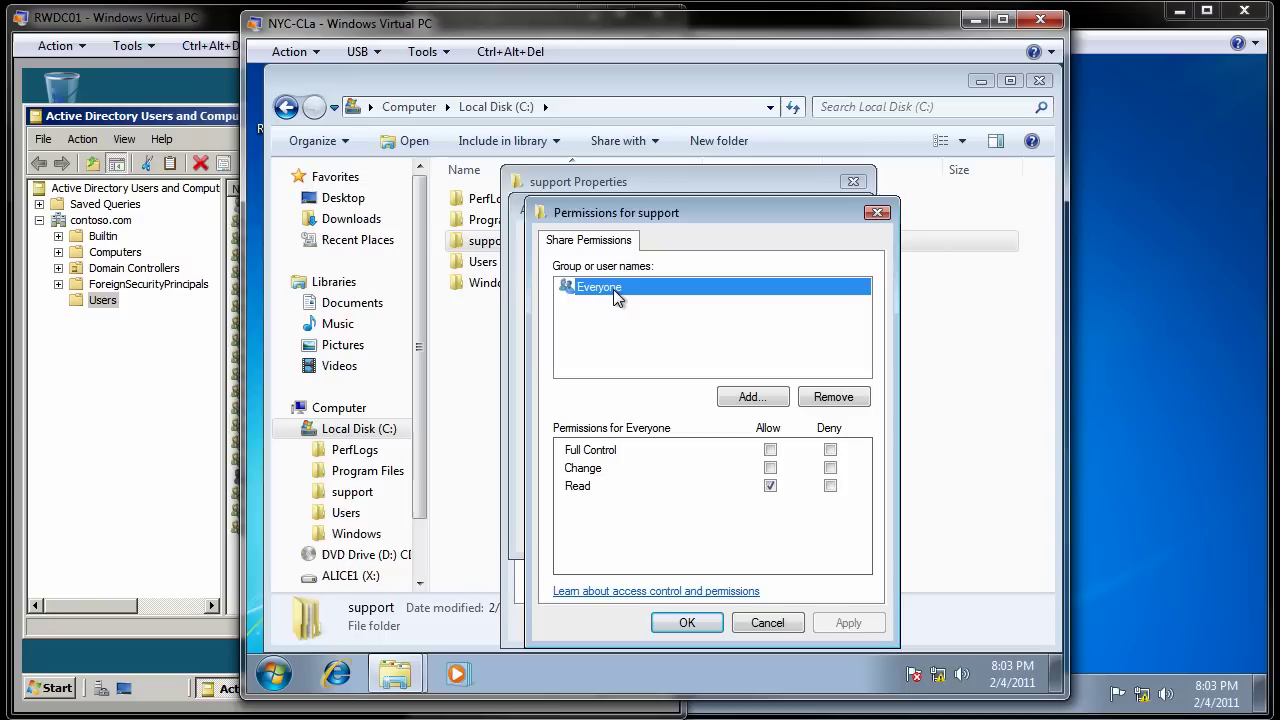
pyautogui.click(770, 486)
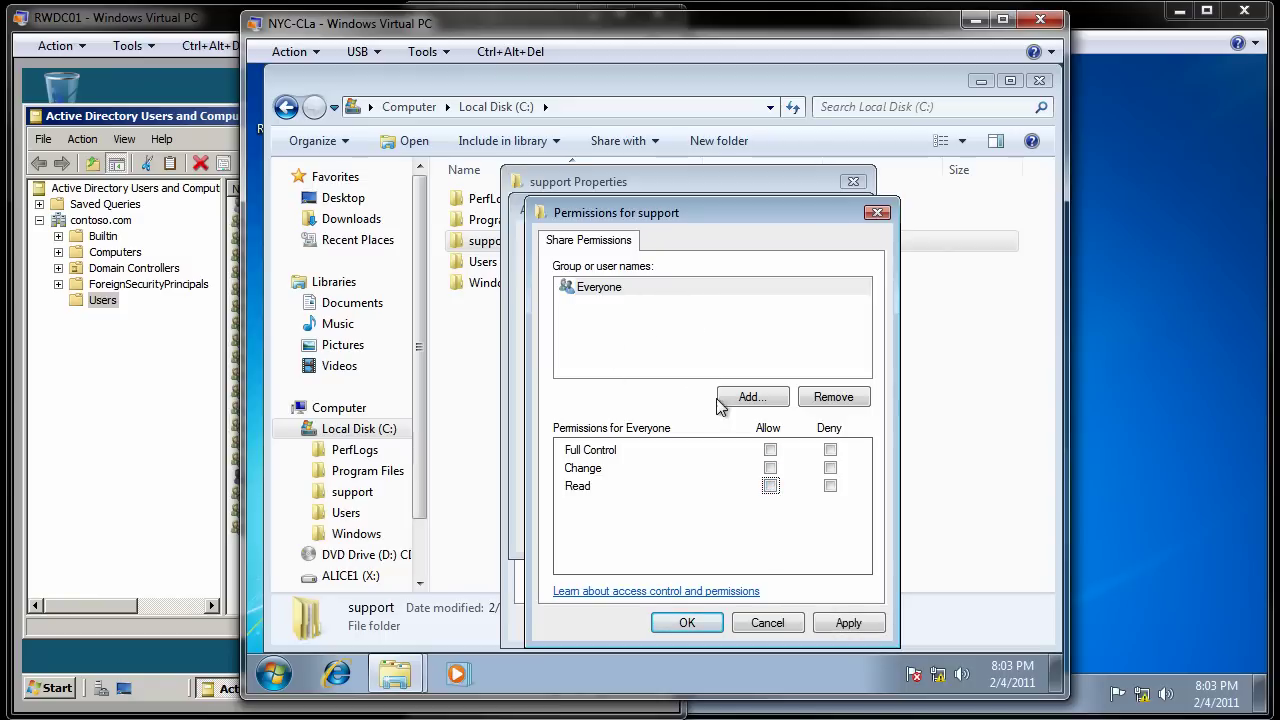
pyautogui.click(865, 626)
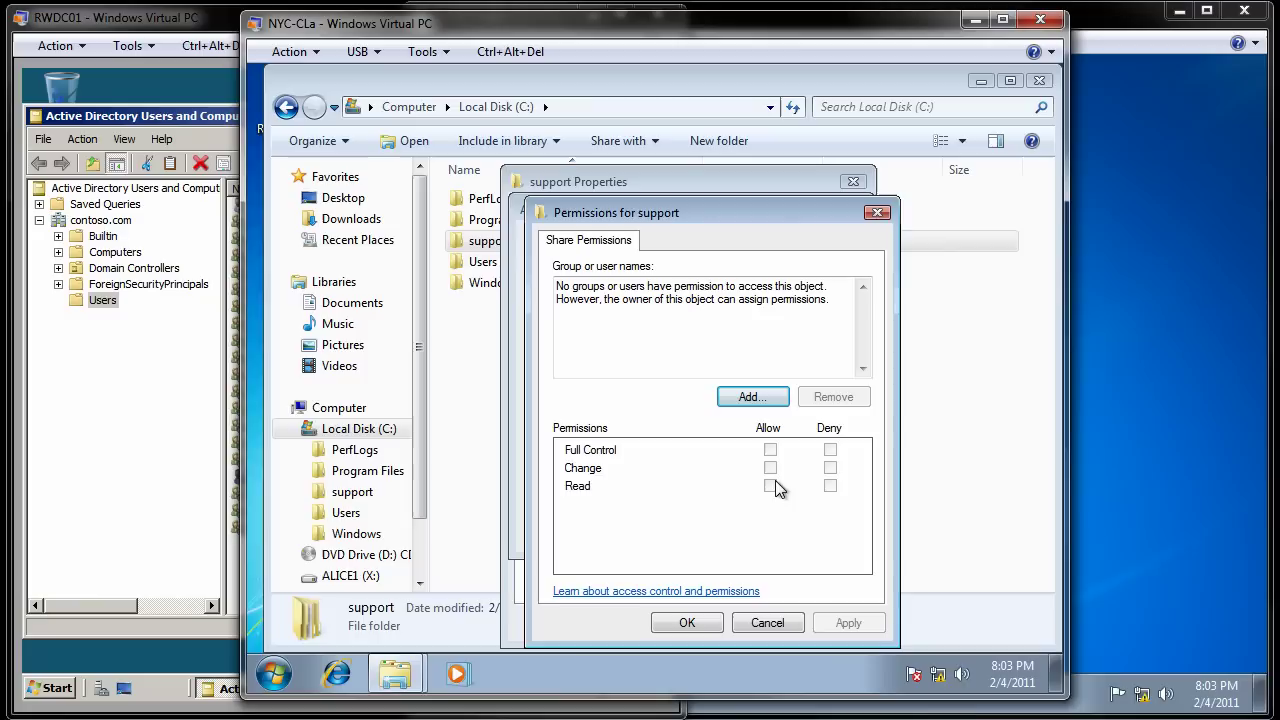
# Step: Add CONTOSO\Domain Admins to the support share with Full Control allowed, and apply
pyautogui.click(757, 401)
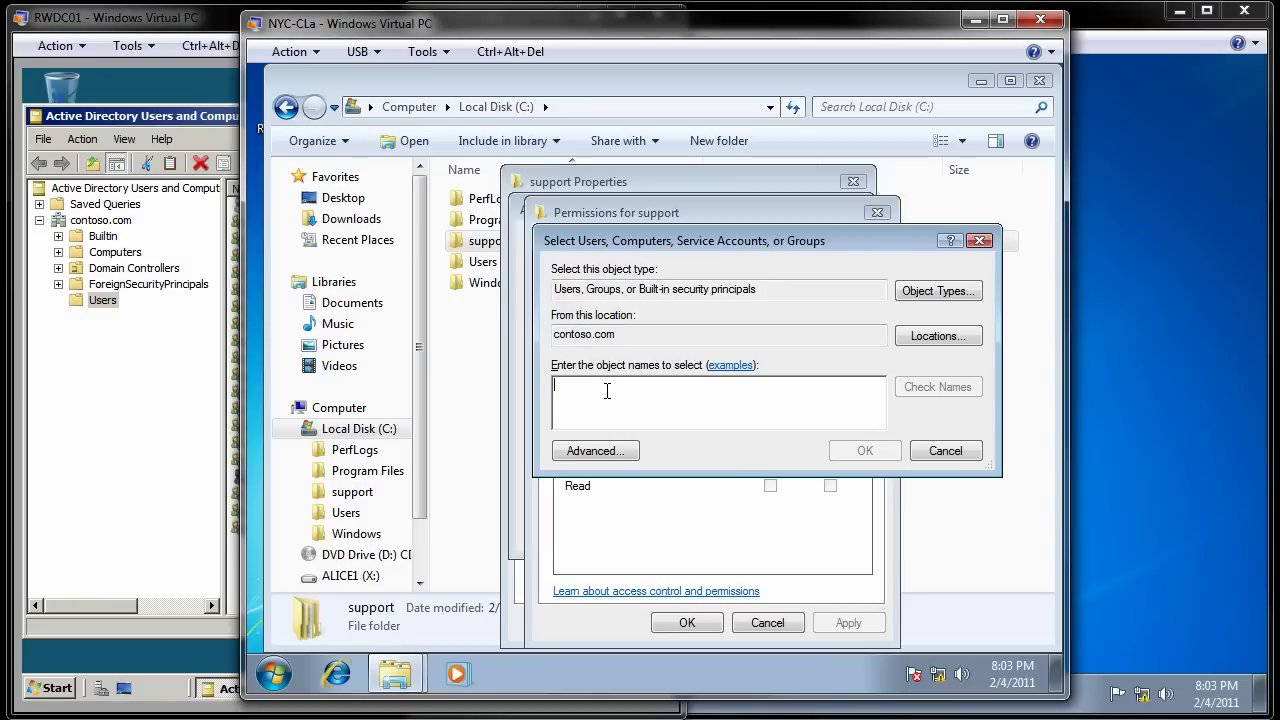
pyautogui.write('Domain ')
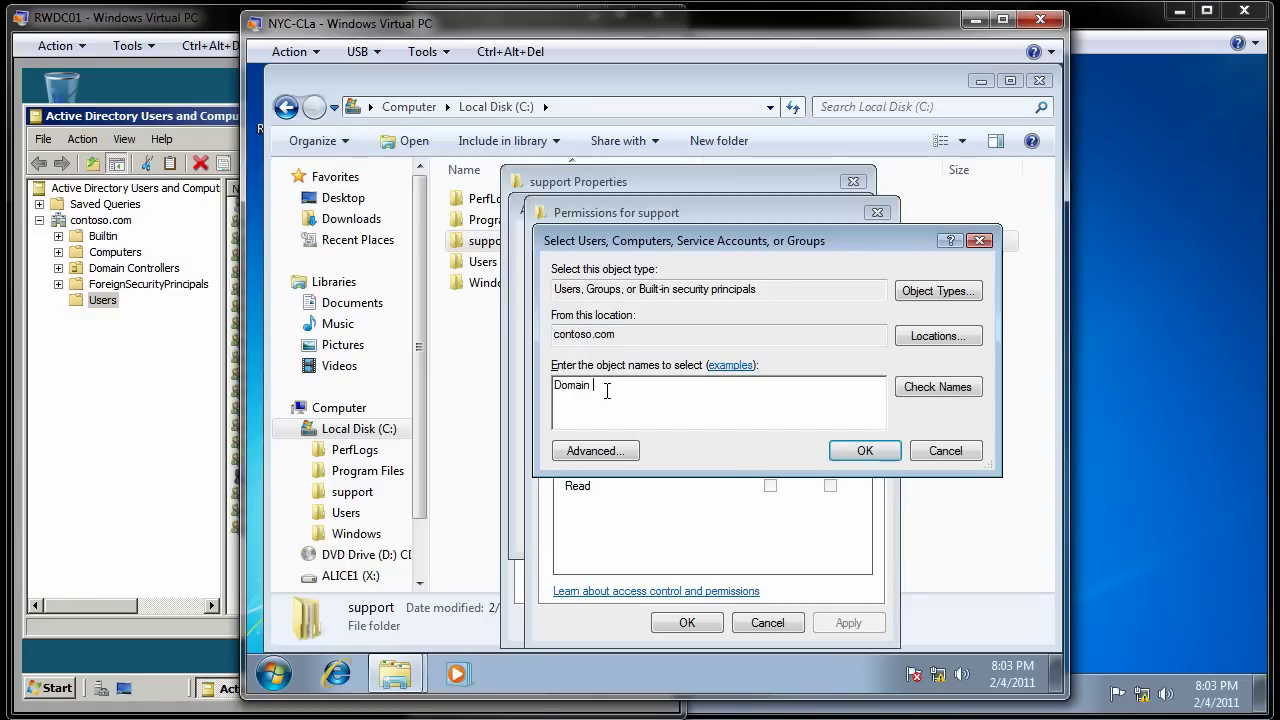
pyautogui.write('Admins')
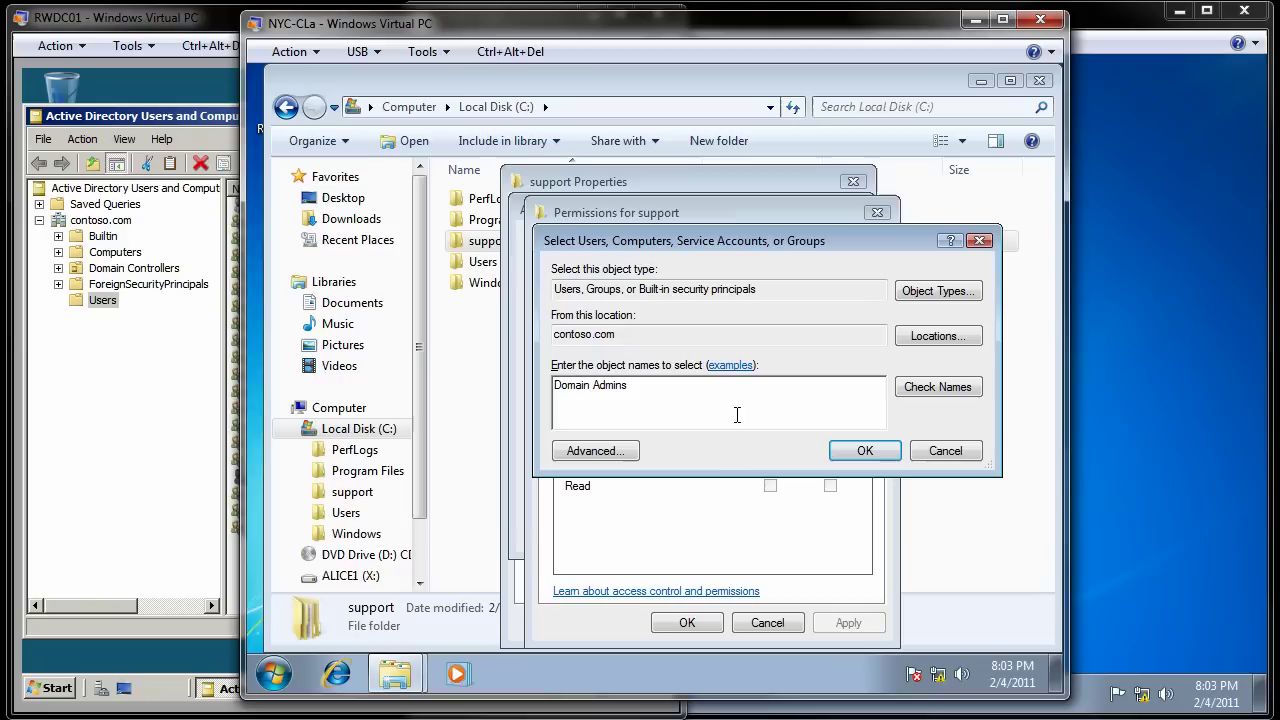
pyautogui.click(963, 392)
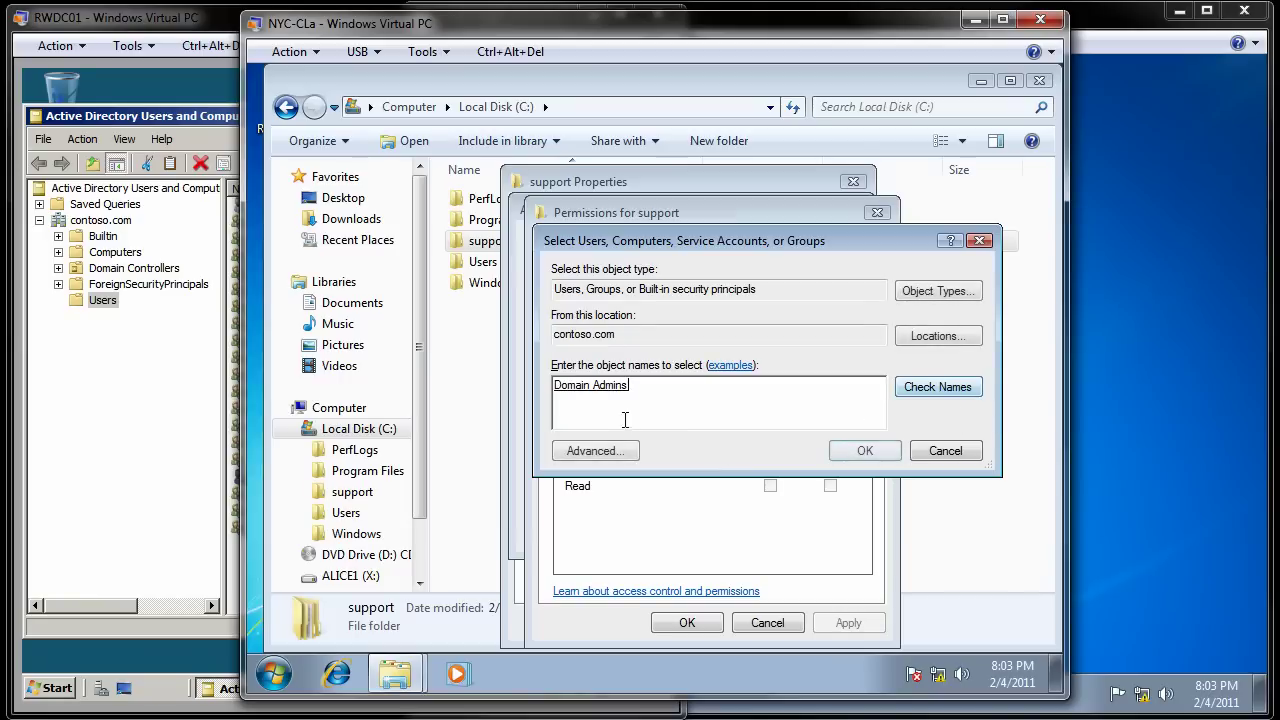
pyautogui.click(858, 451)
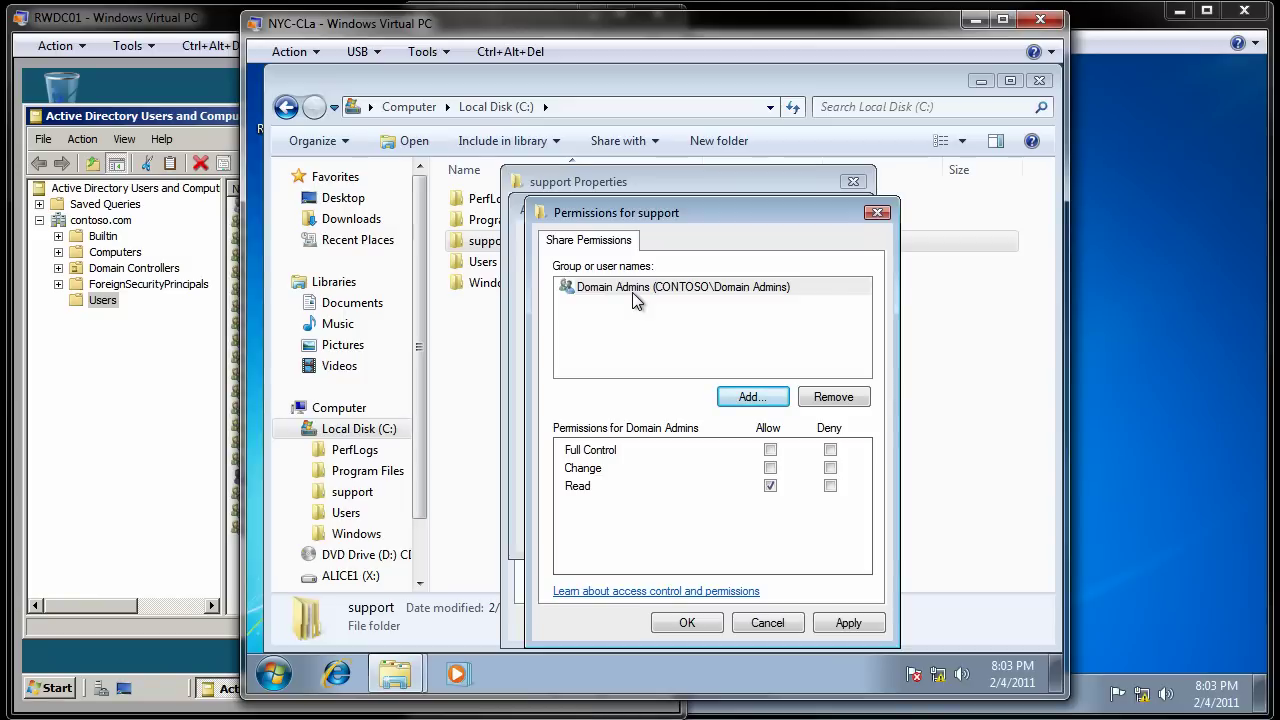
pyautogui.click(770, 450)
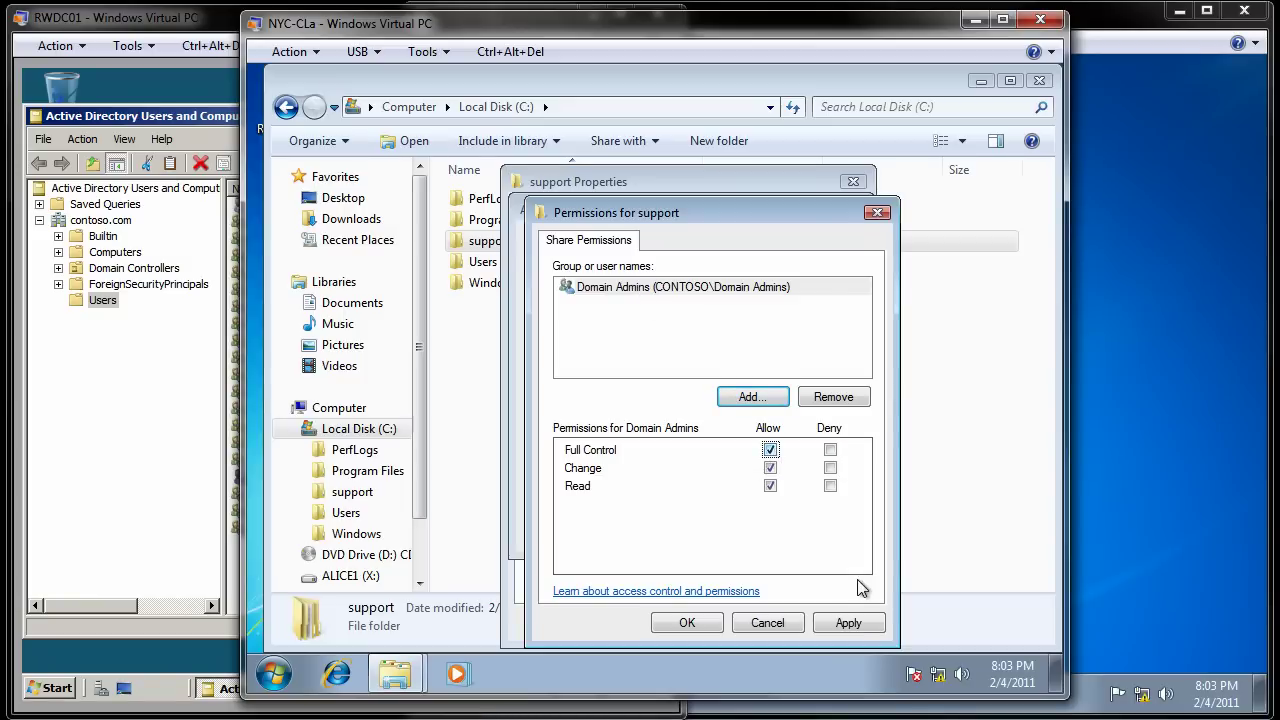
pyautogui.click(852, 623)
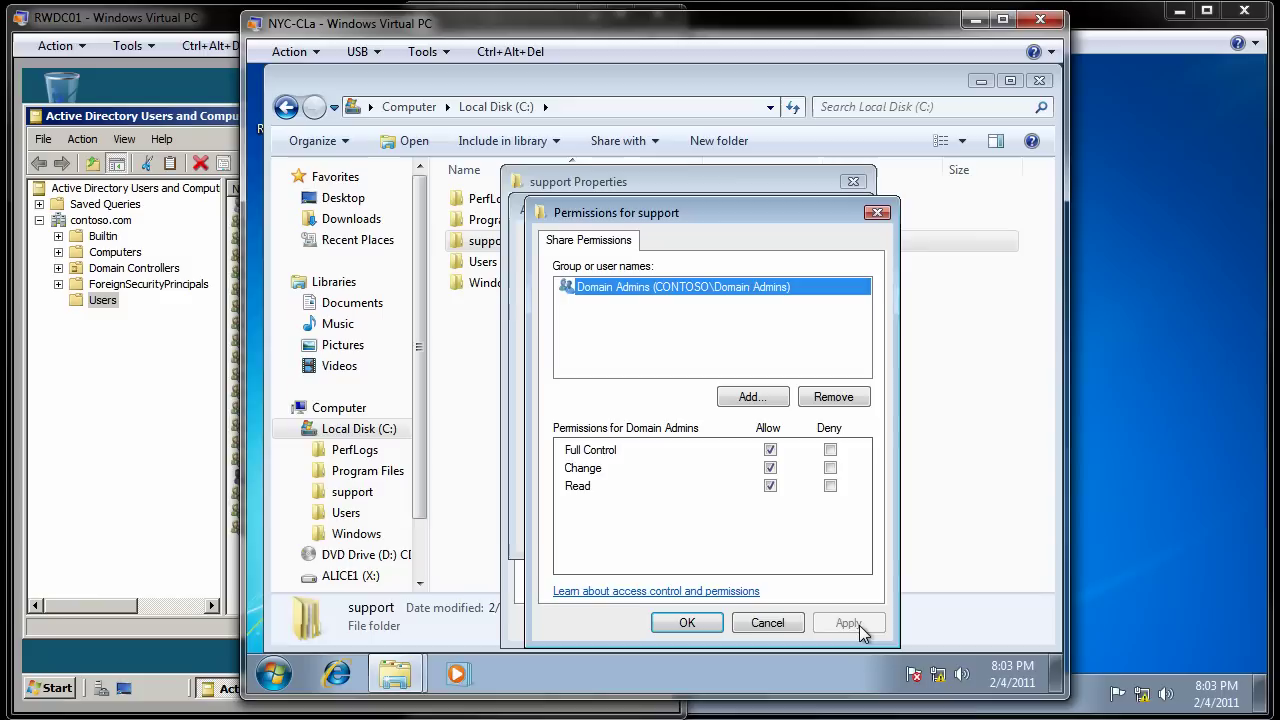
# Step: Add CONTOSO\Domain Users to the support share with Change and Read allowed, and apply
pyautogui.click(752, 397)
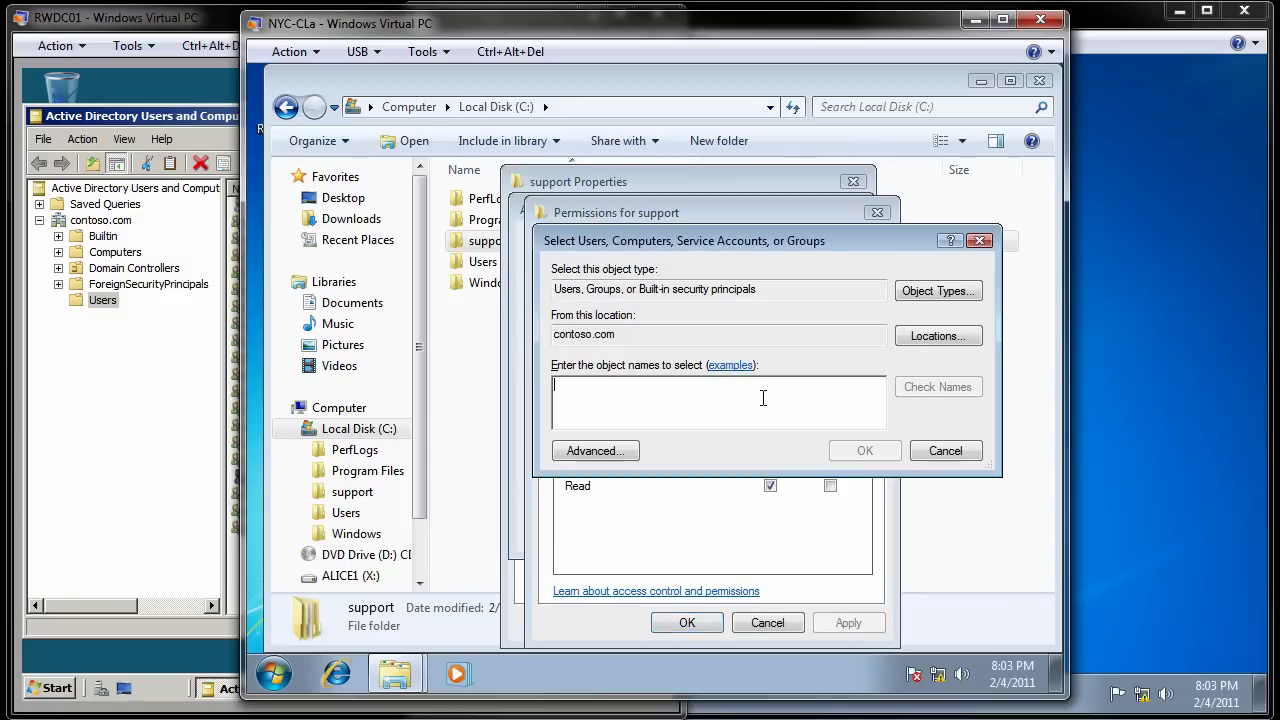
pyautogui.write('Domain Users')
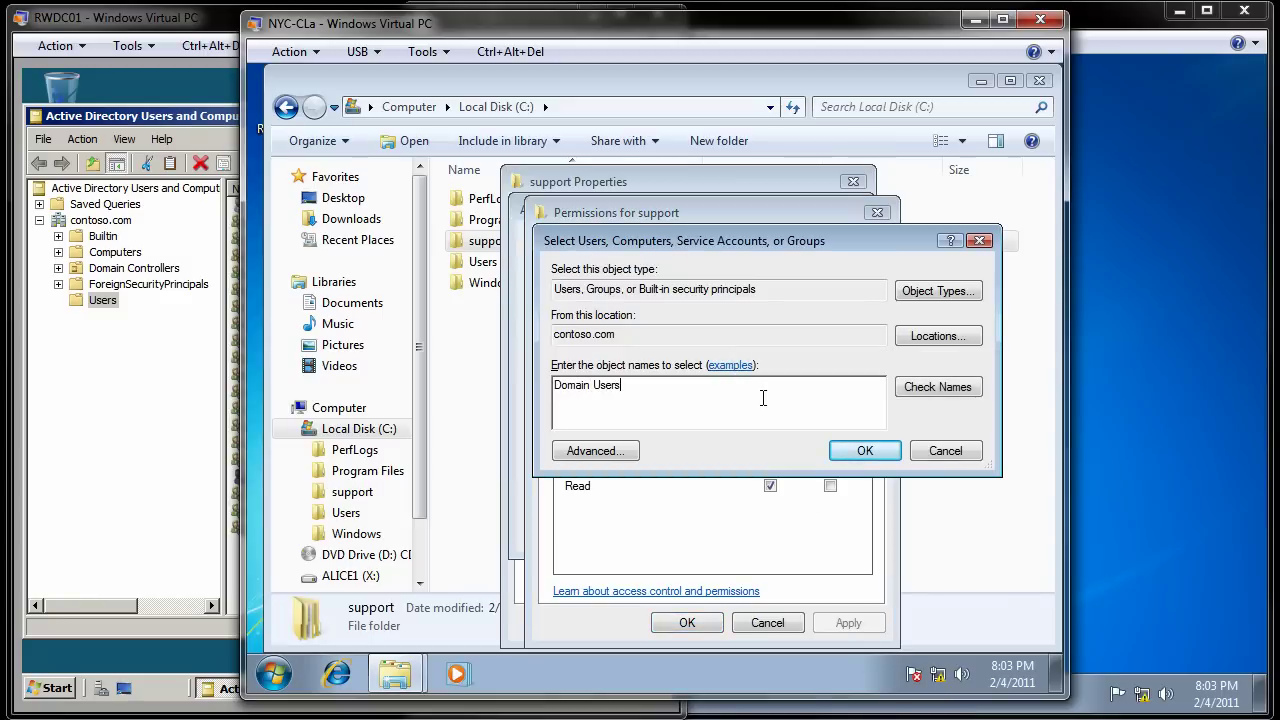
pyautogui.click(966, 394)
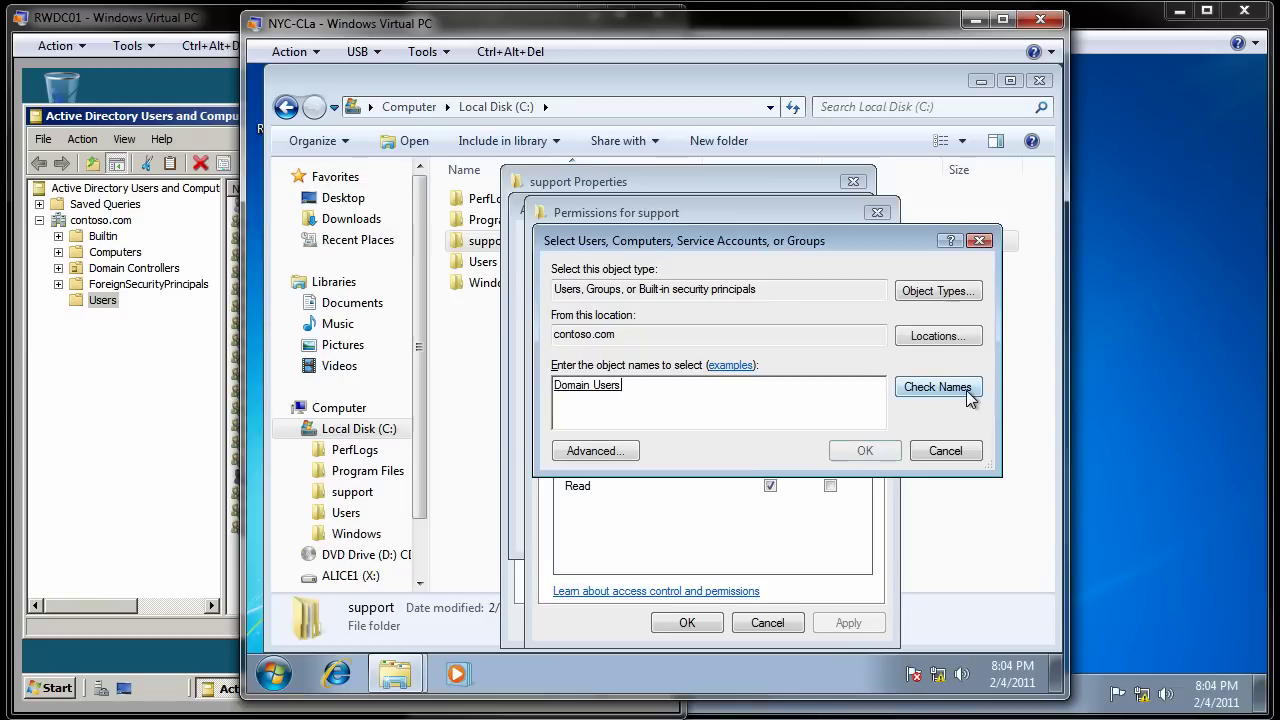
pyautogui.click(860, 452)
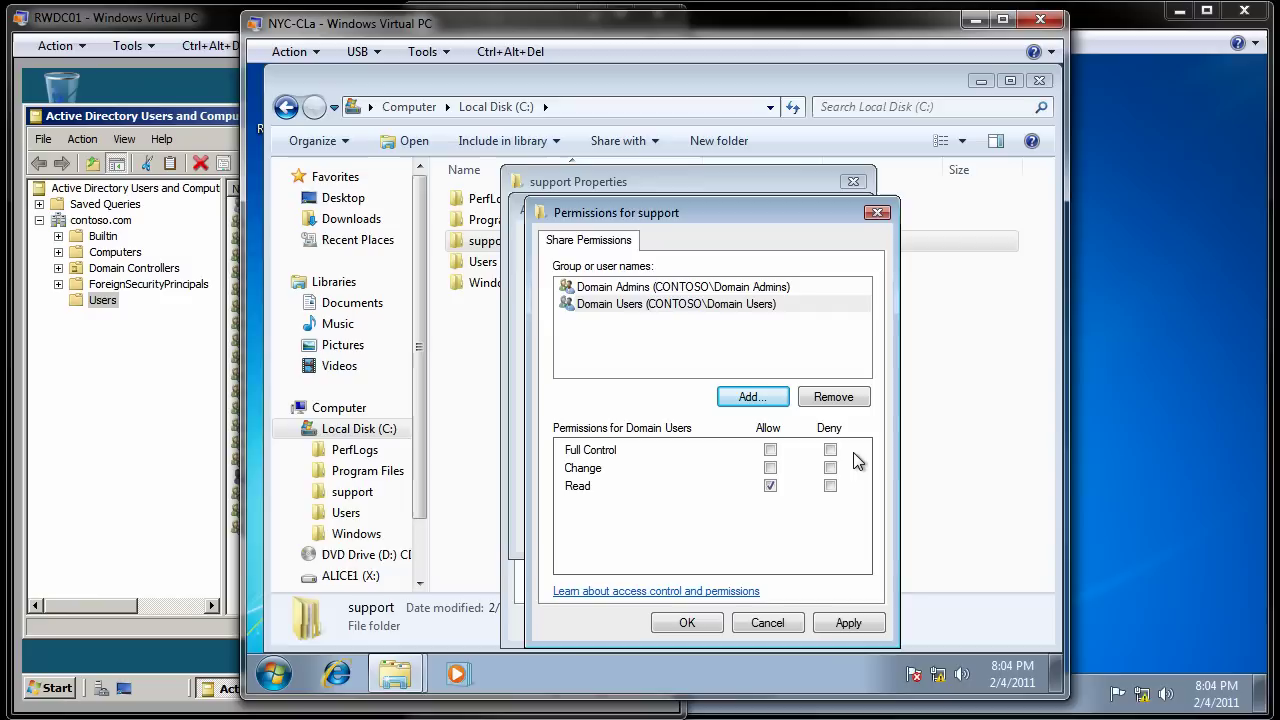
pyautogui.click(770, 468)
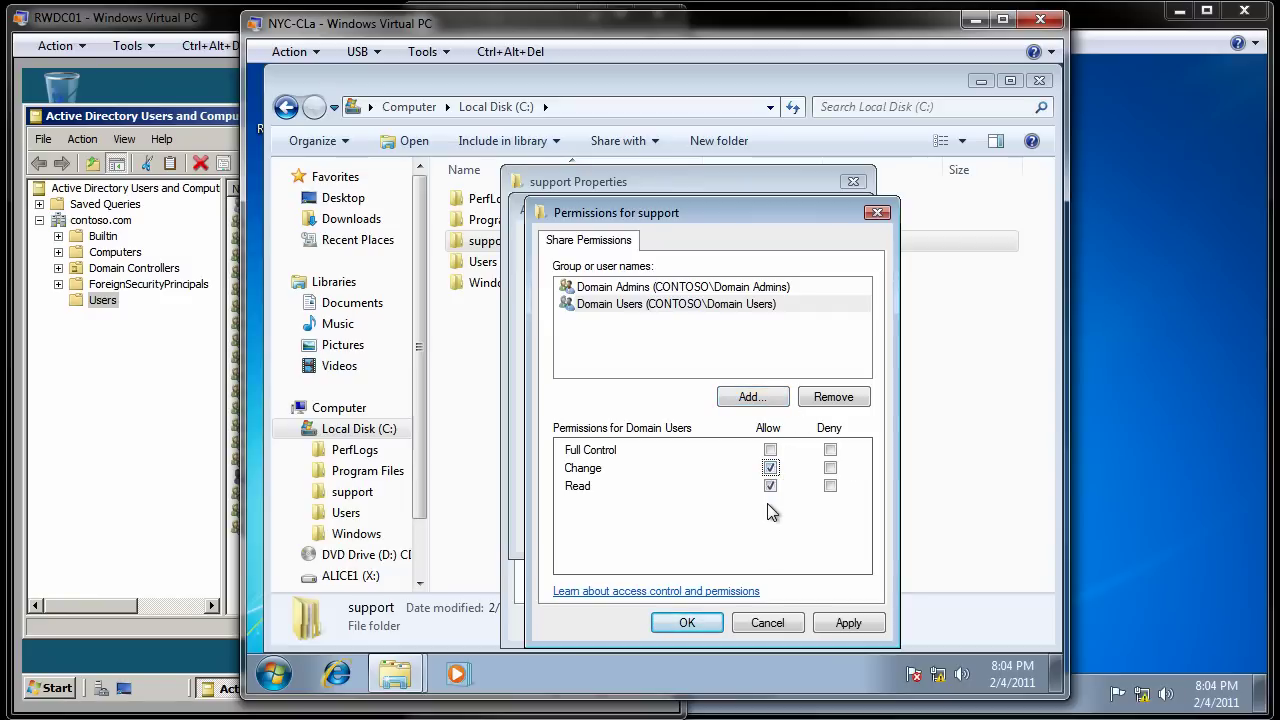
pyautogui.click(843, 623)
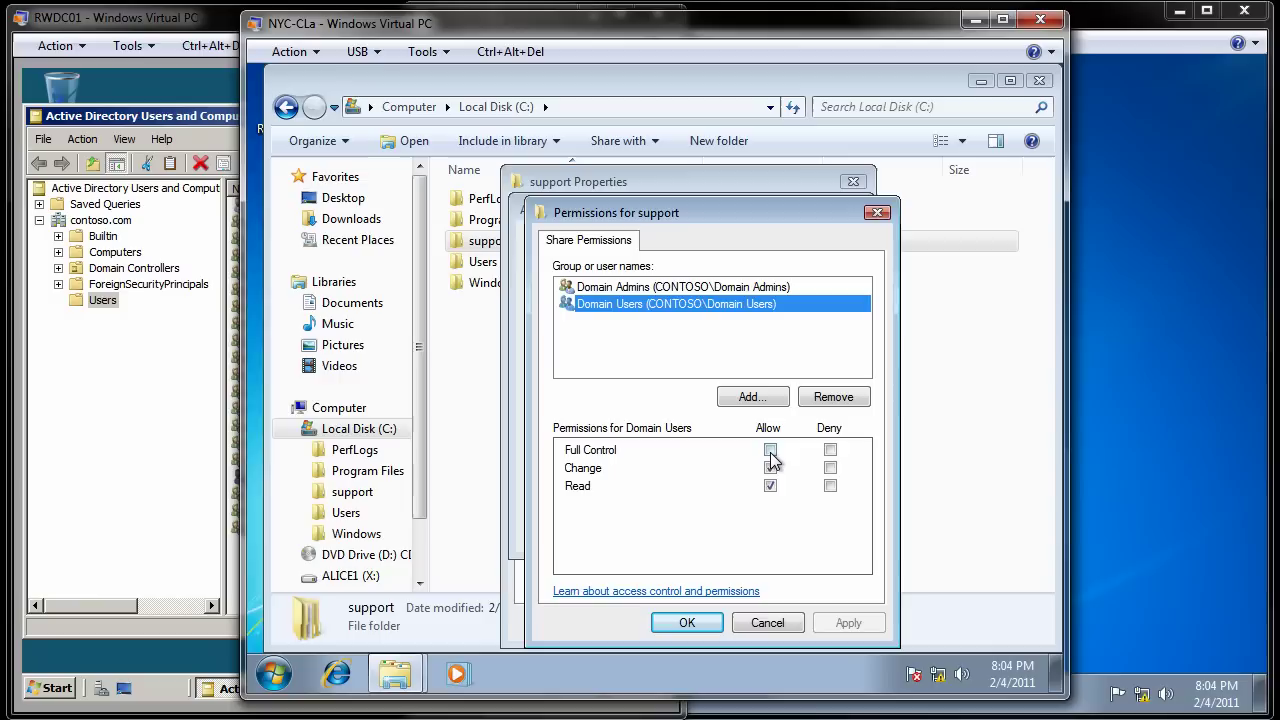
# Step: Add the CONTOSO\Guest account to the support share's permissions list
pyautogui.click(750, 398)
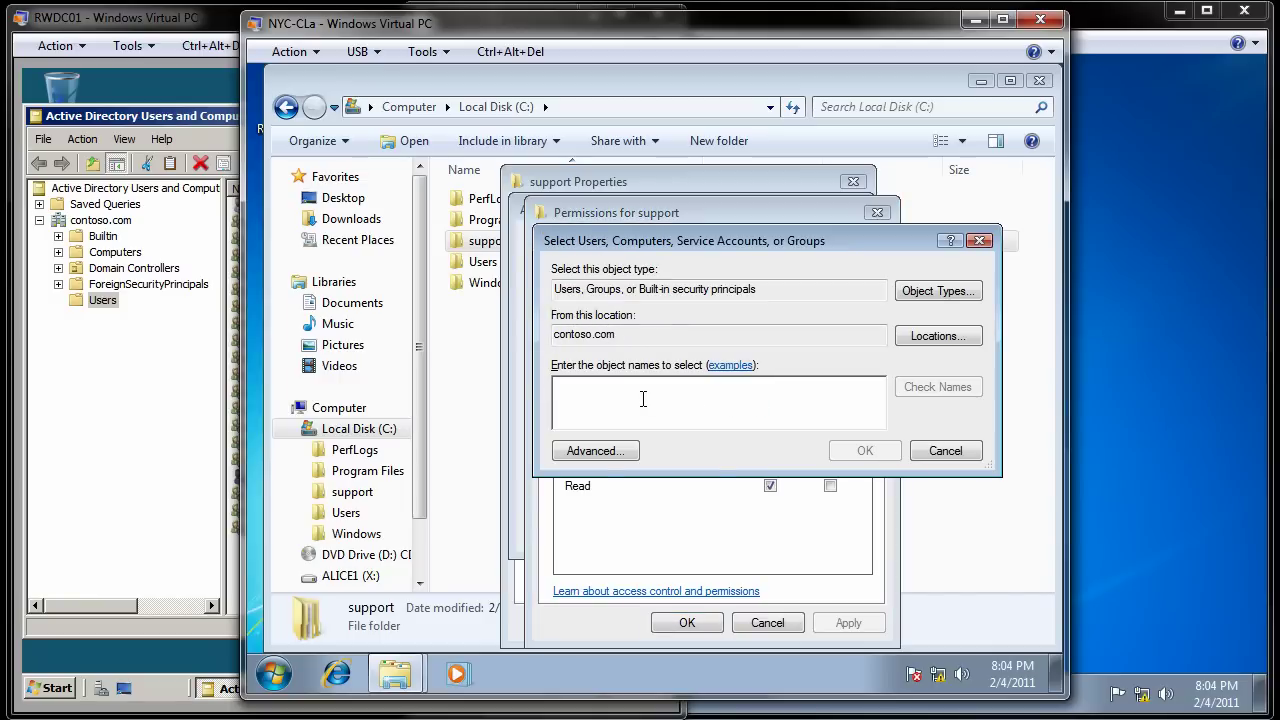
pyautogui.write('Guest')
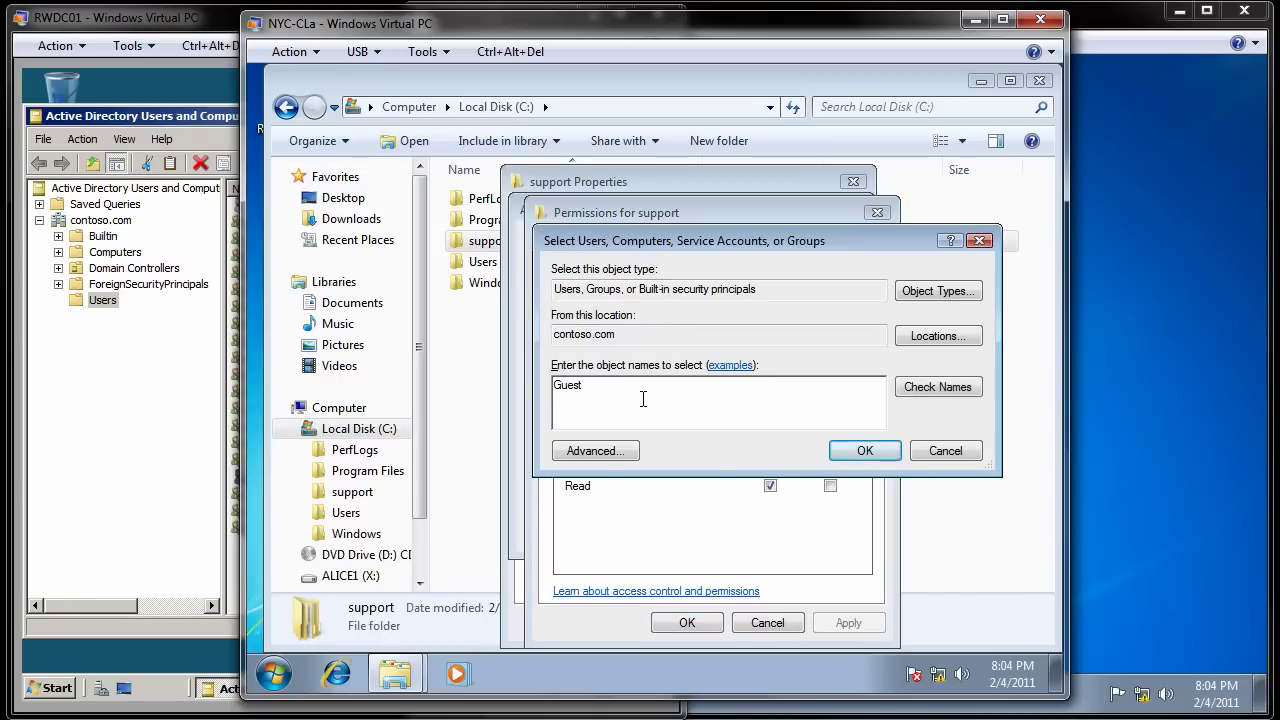
pyautogui.click(940, 386)
pyautogui.click(865, 451)
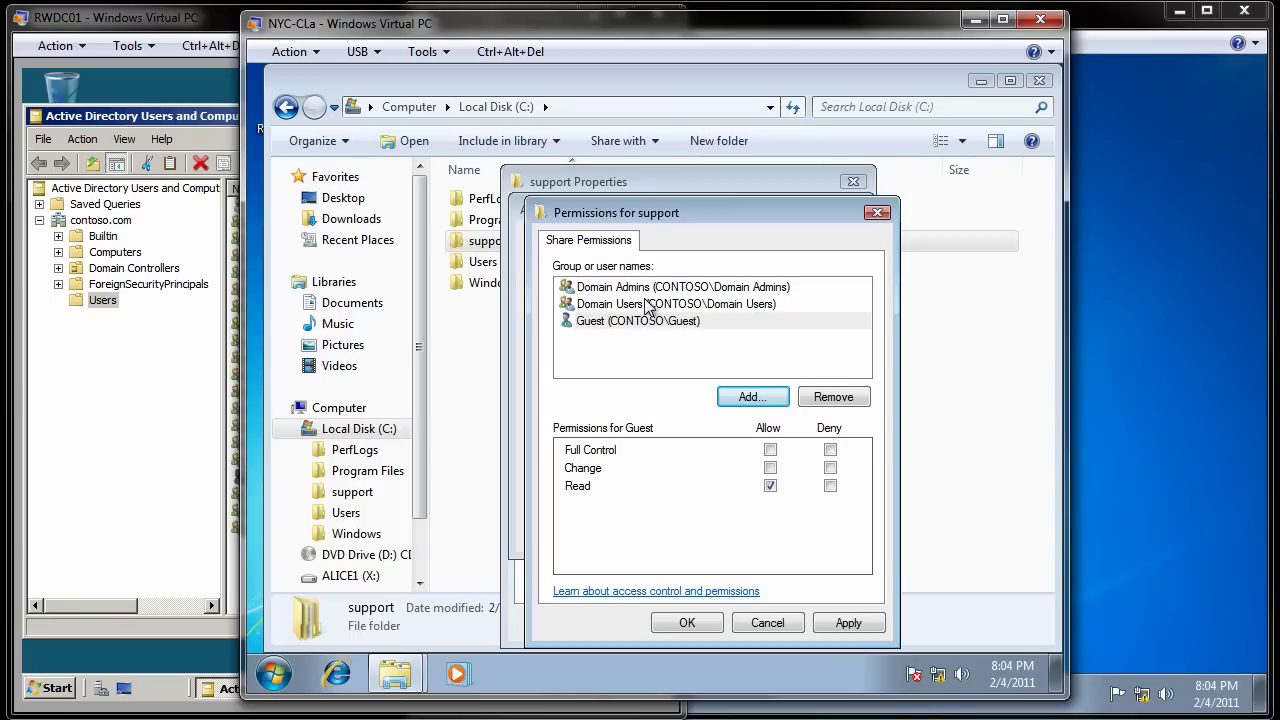
# Step: Review the allowed permissions for Domain Admins, Domain Users and Guest
pyautogui.click(683, 290)
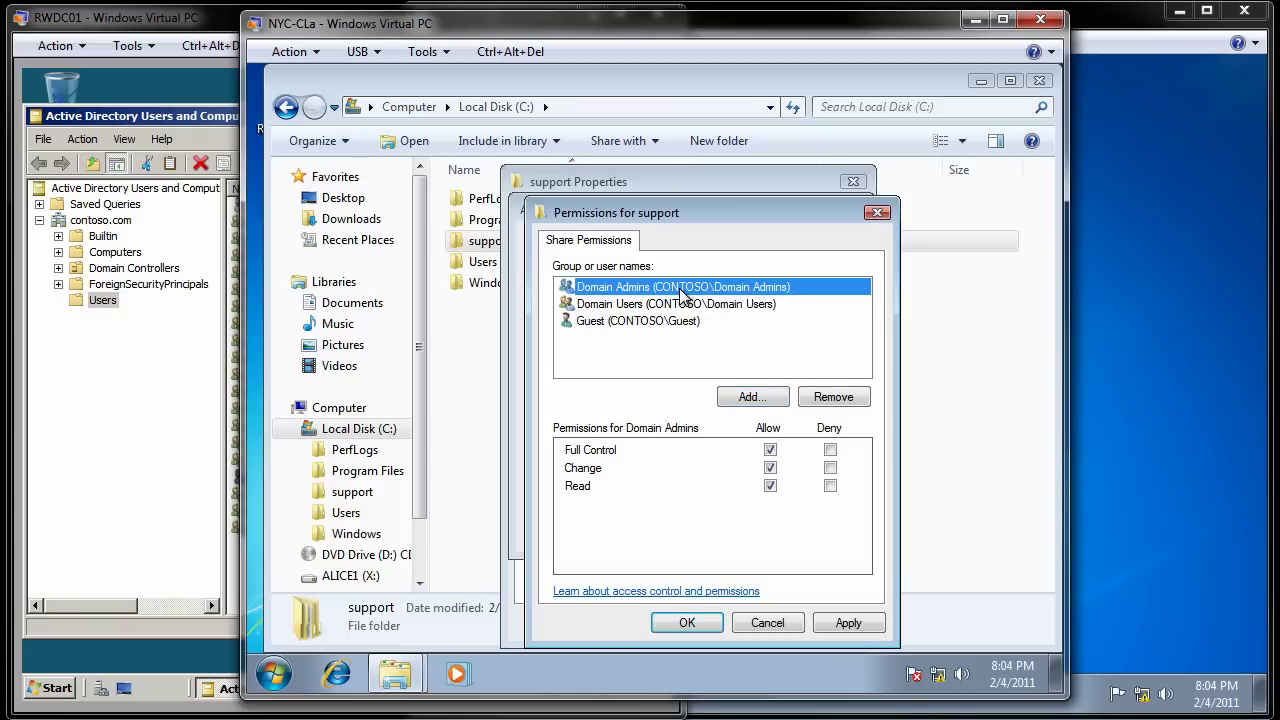
pyautogui.click(714, 305)
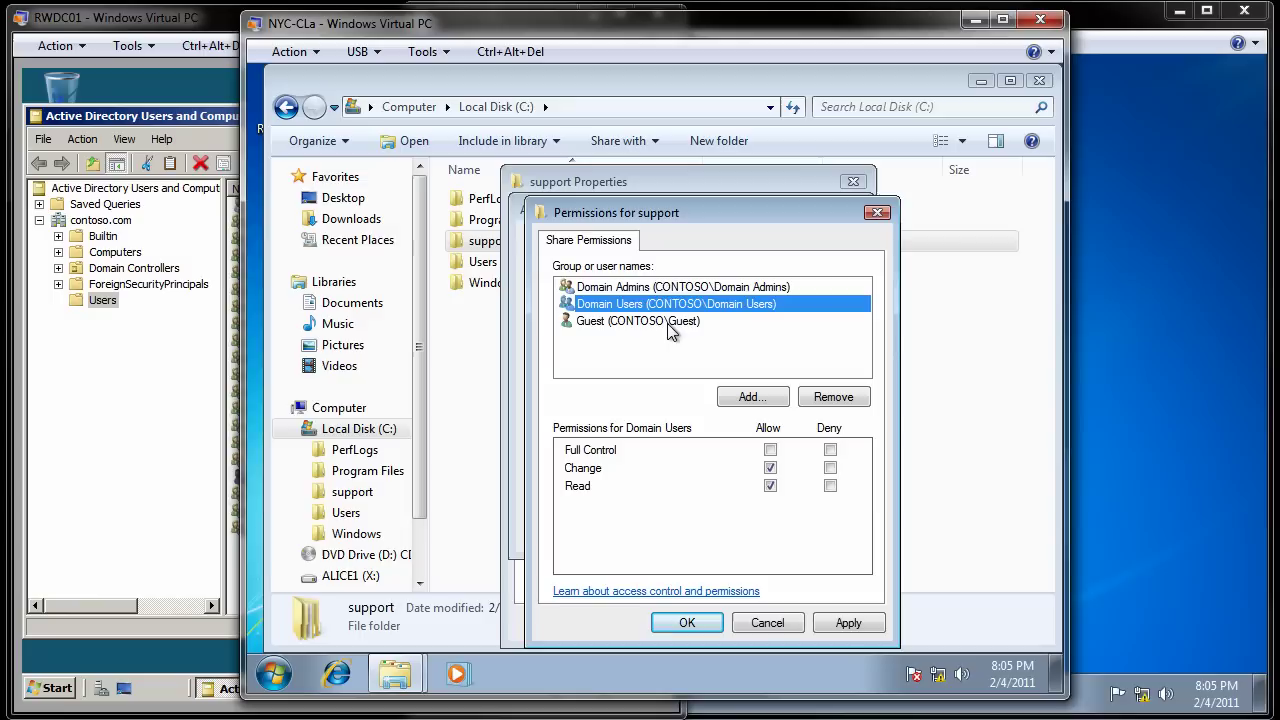
pyautogui.click(666, 322)
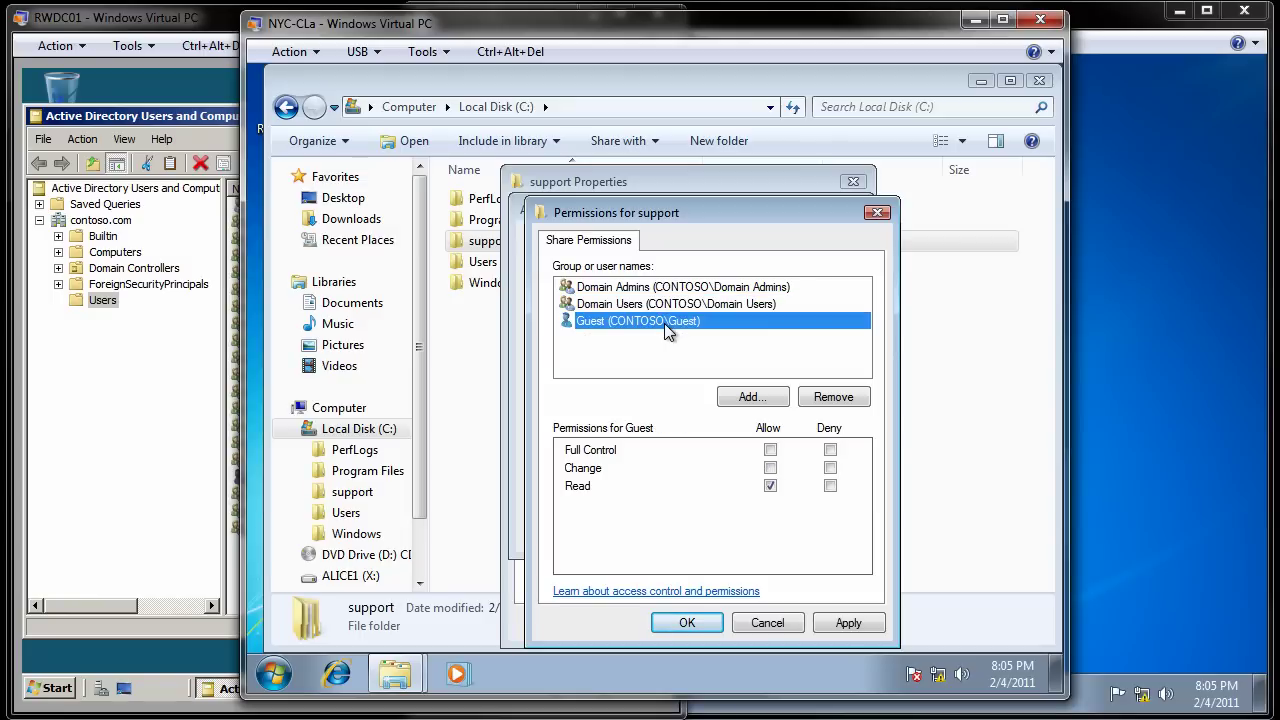
# Step: Confirm the share permissions, close the support folder properties and the NYC-CLa file window
pyautogui.click(687, 622)
pyautogui.click(651, 529)
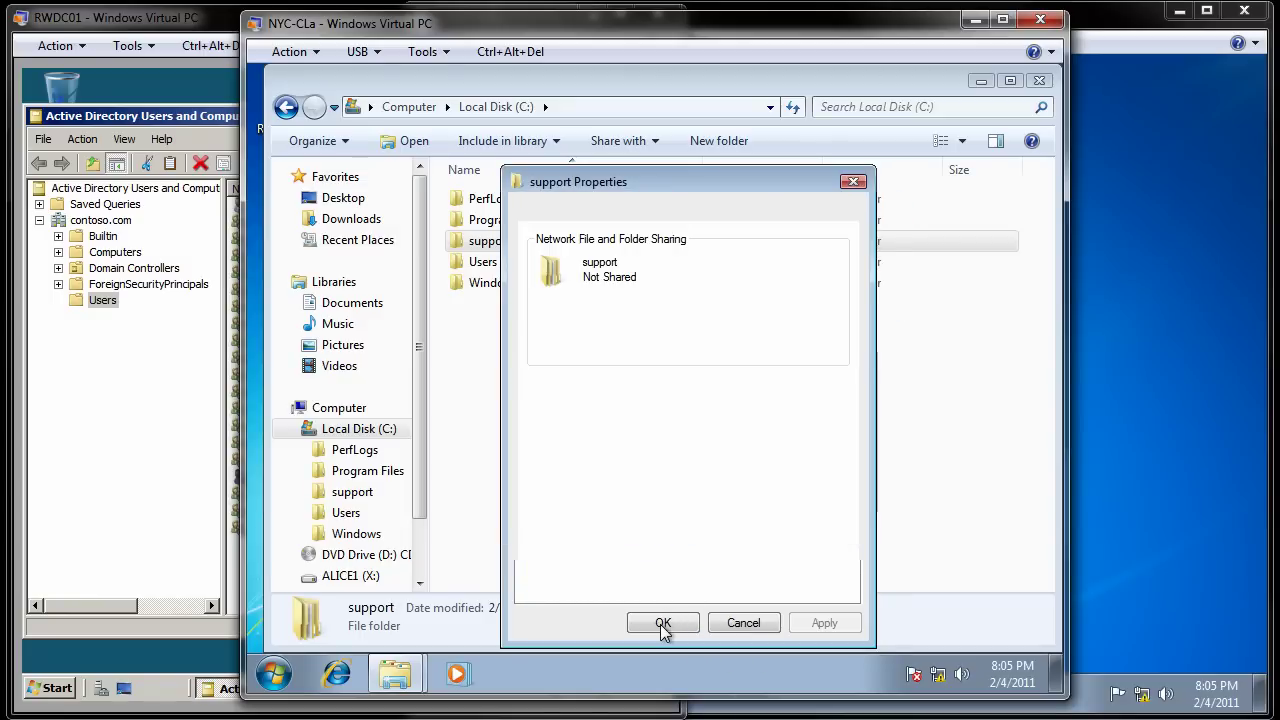
pyautogui.click(660, 624)
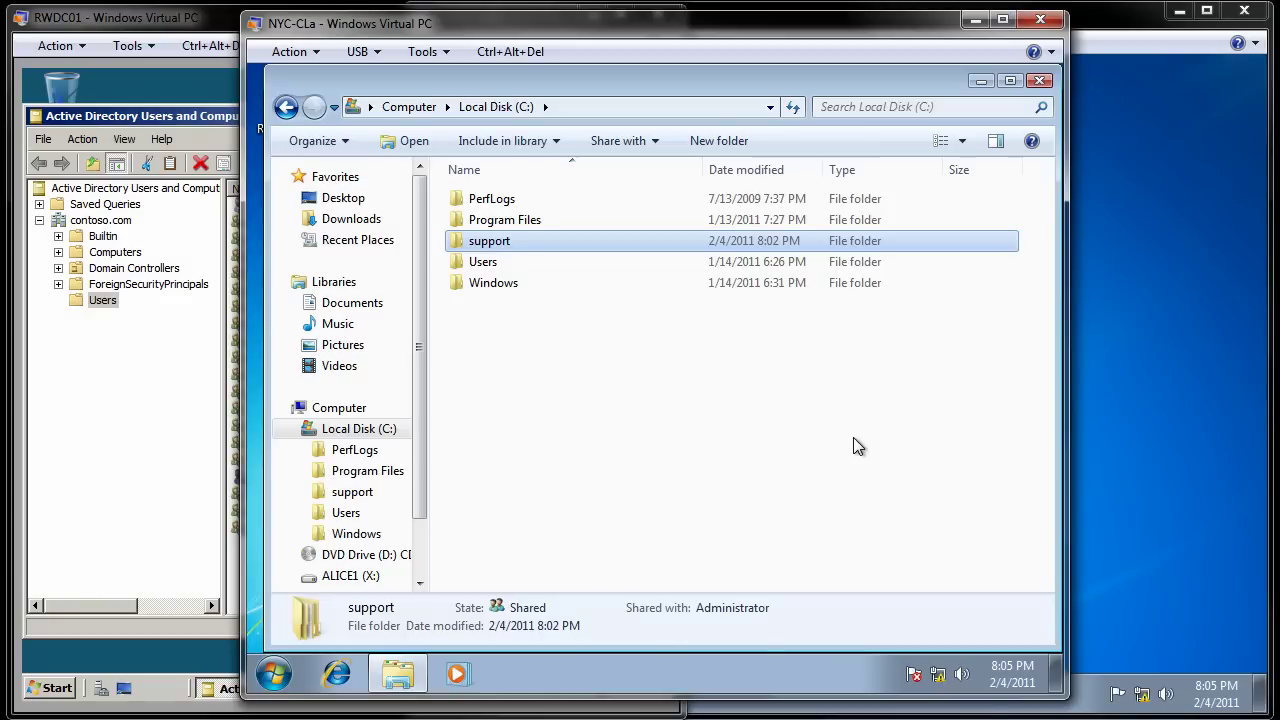
pyautogui.click(1038, 82)
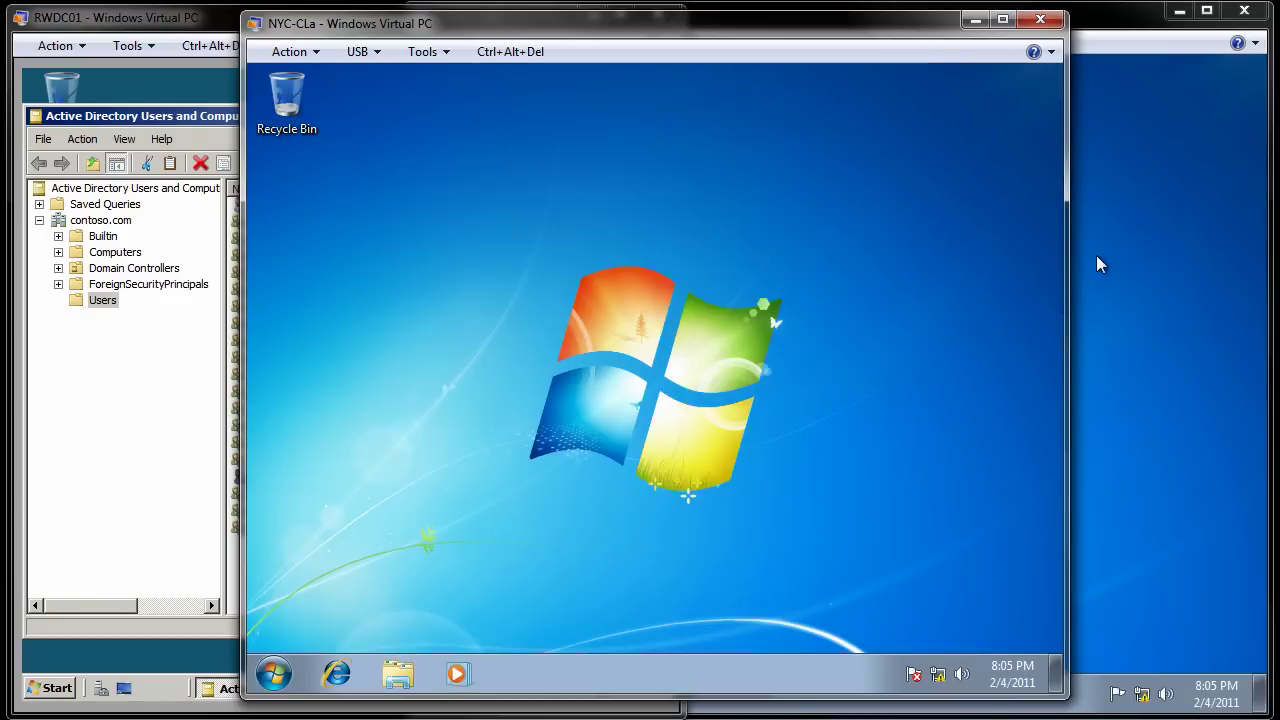
# Step: Log the administrator off NYC-CLb7 from the Start menu's shut-down options
pyautogui.click(1097, 257)
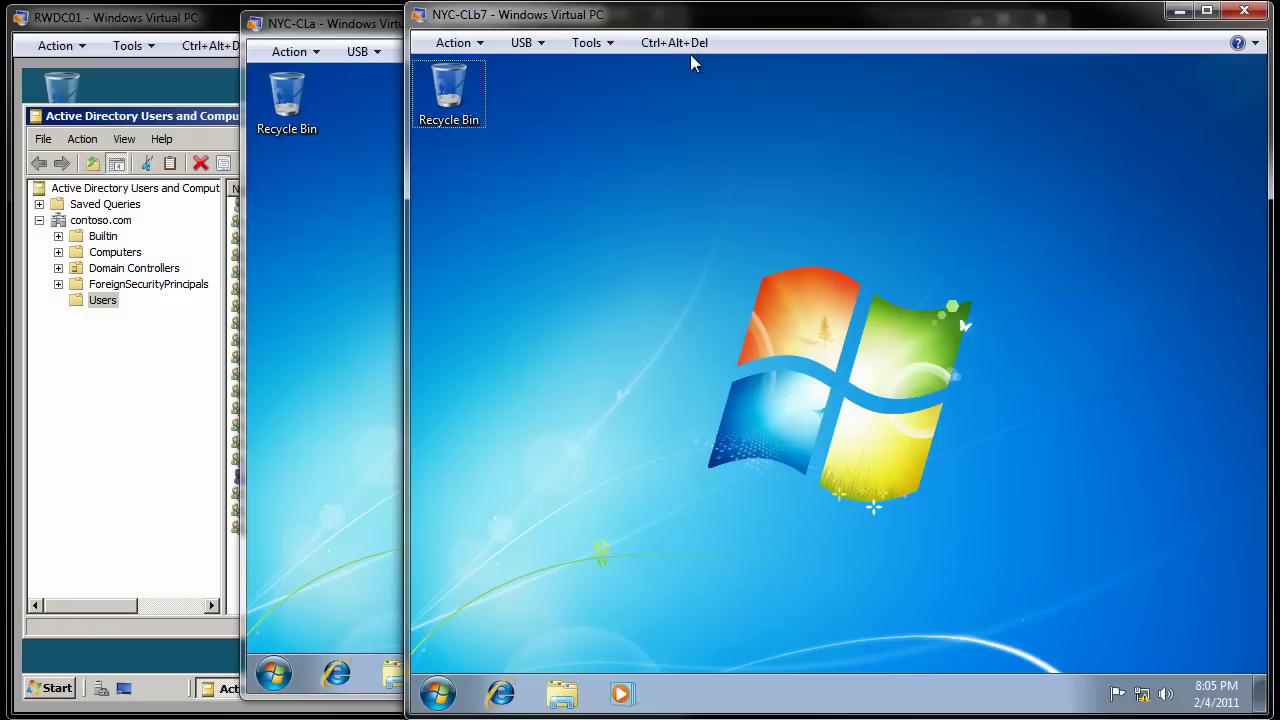
pyautogui.click(440, 694)
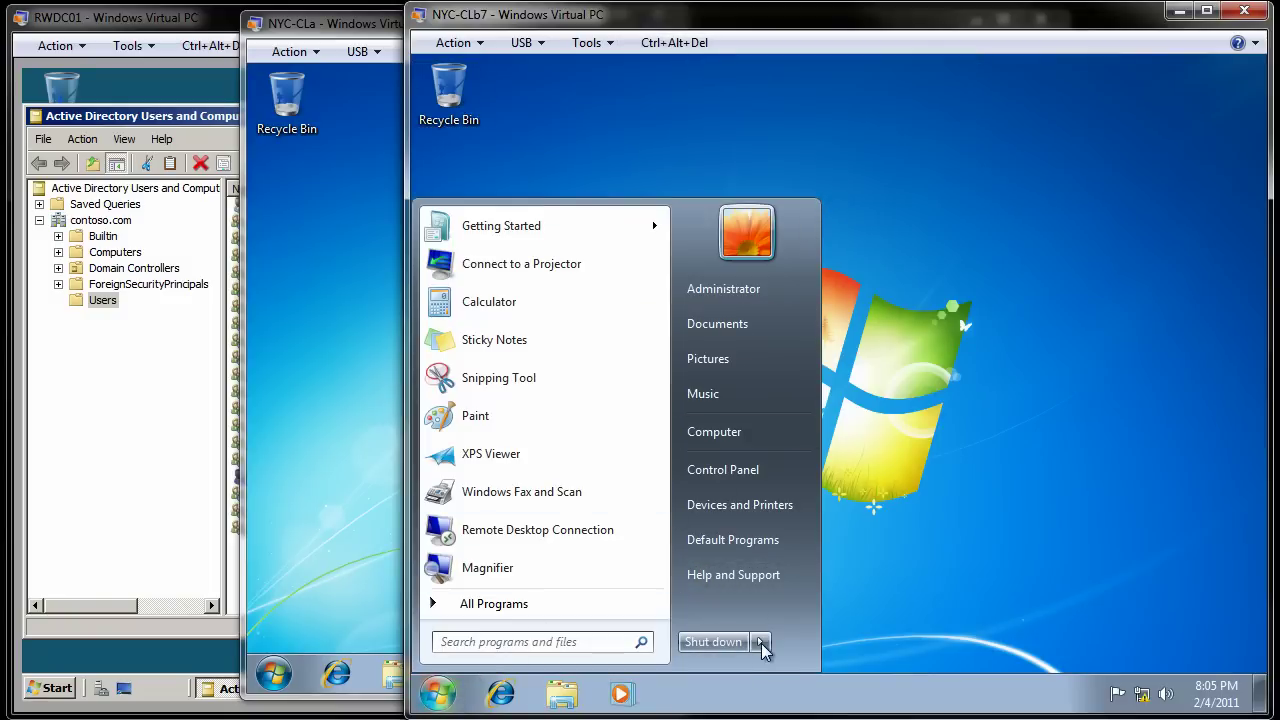
pyautogui.moveTo(762, 645)
pyautogui.click(820, 568)
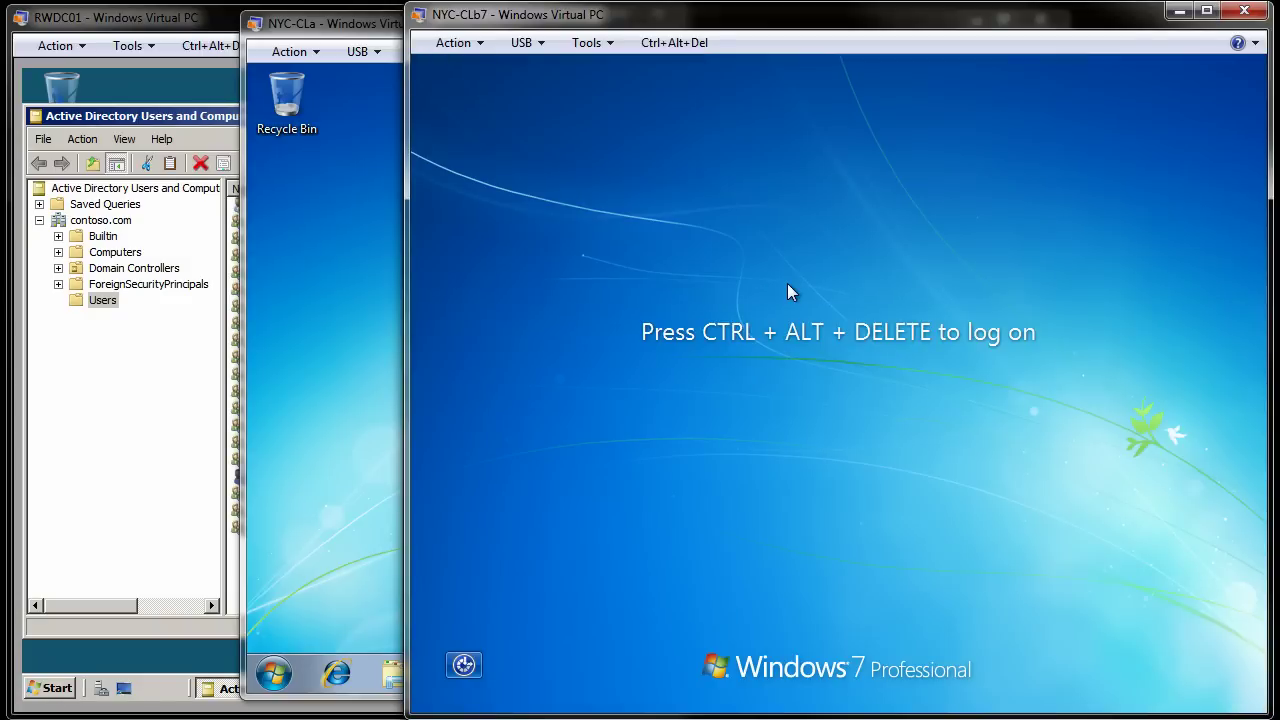
# Step: Sign in to NYC-CLb7 as Other User contoso\Guest with the account password
pyautogui.click(691, 44)
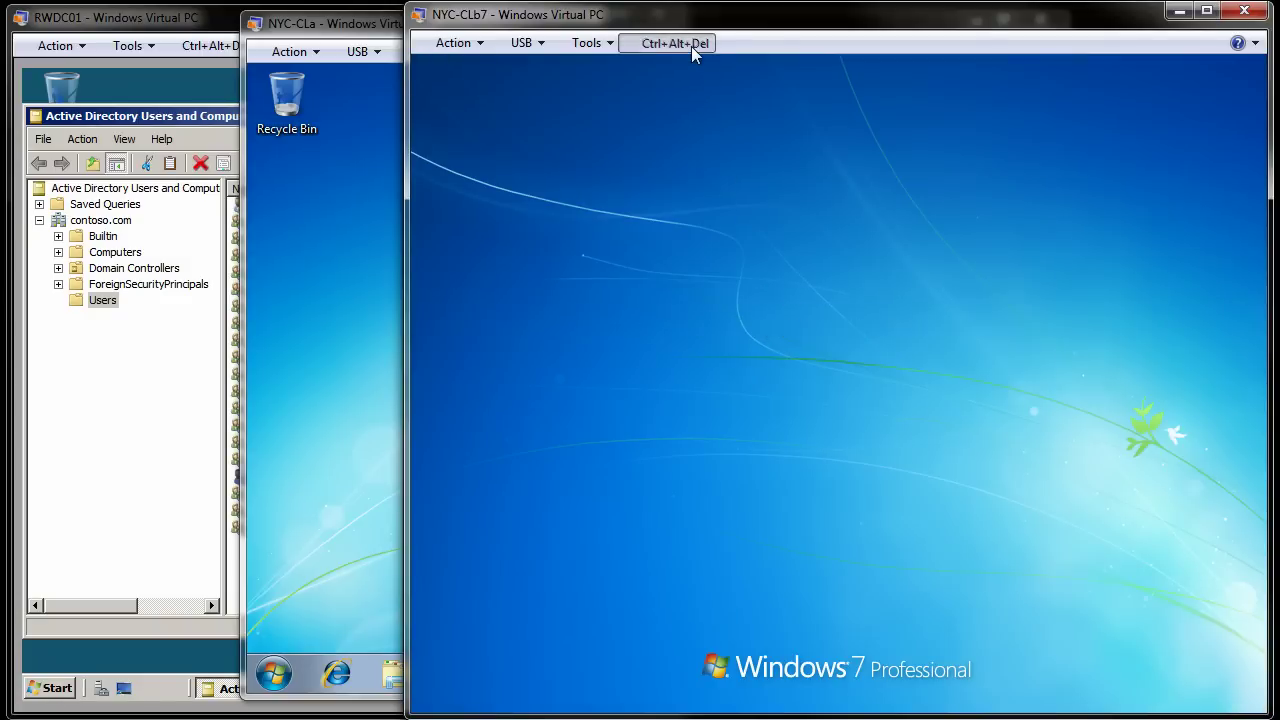
pyautogui.click(853, 574)
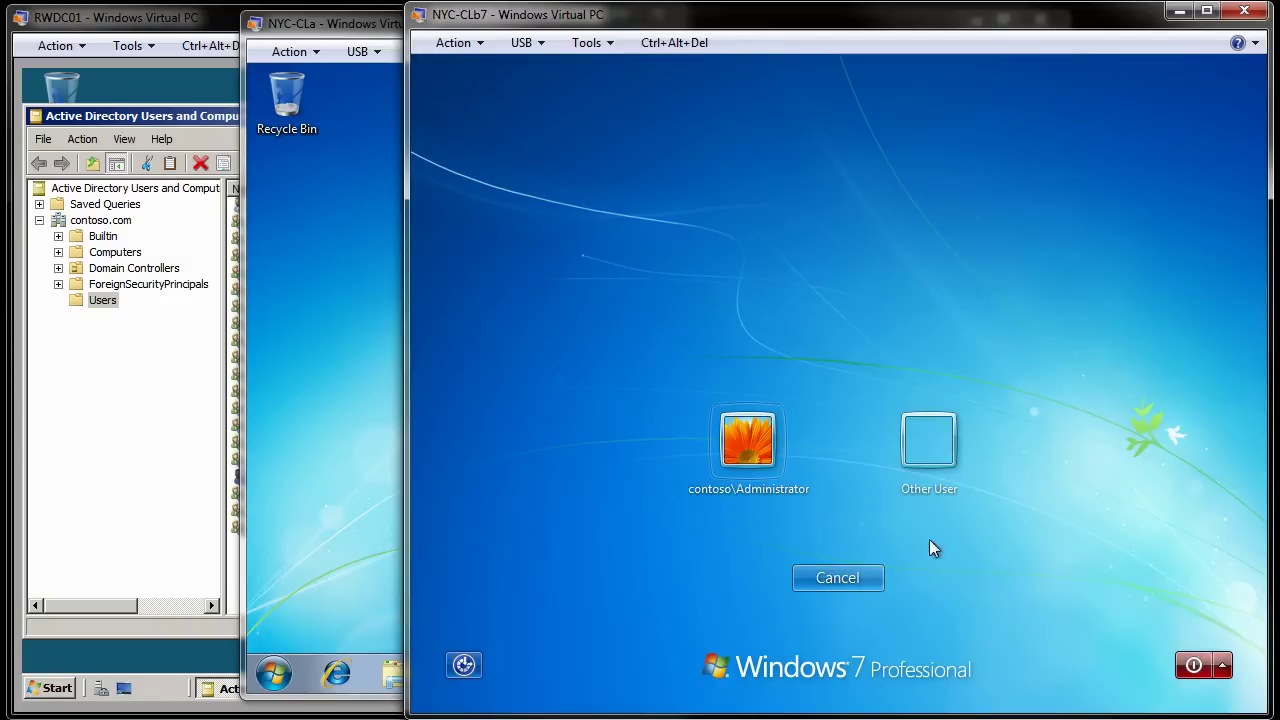
pyautogui.click(933, 440)
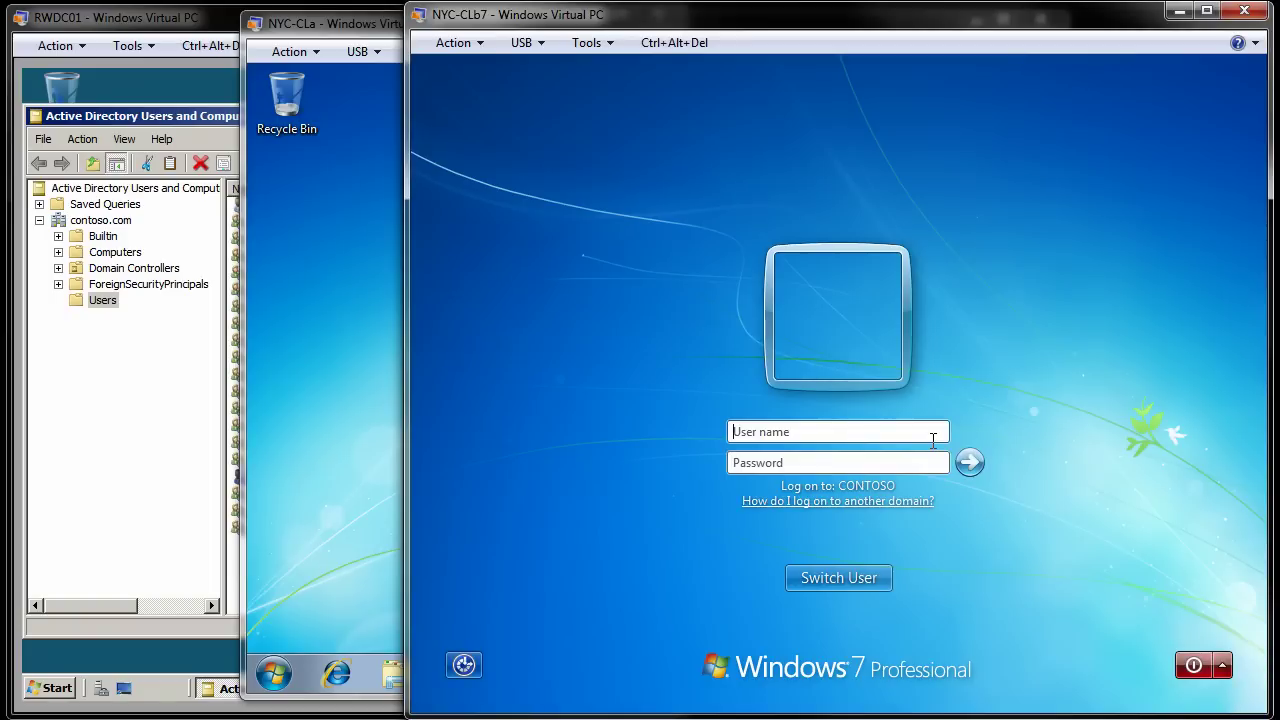
pyautogui.write('contoso\\Guest')
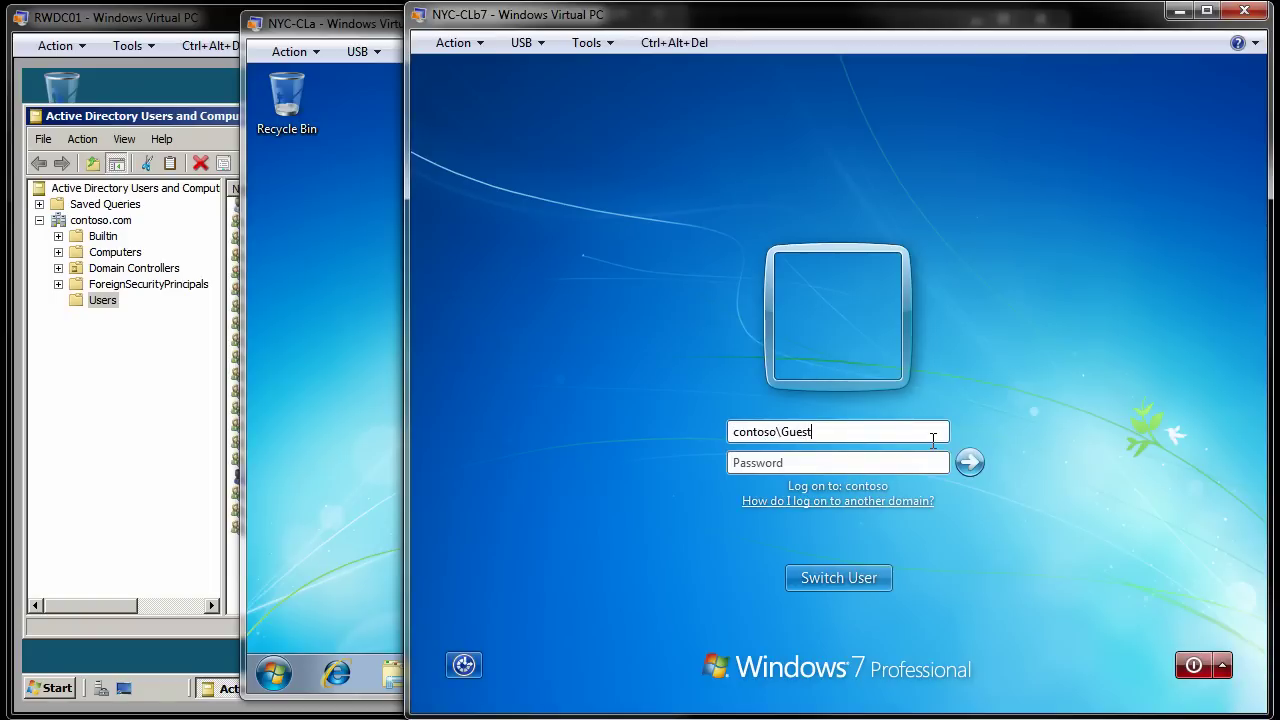
pyautogui.press('Tab')
pyautogui.write('Pa$$w0rd')
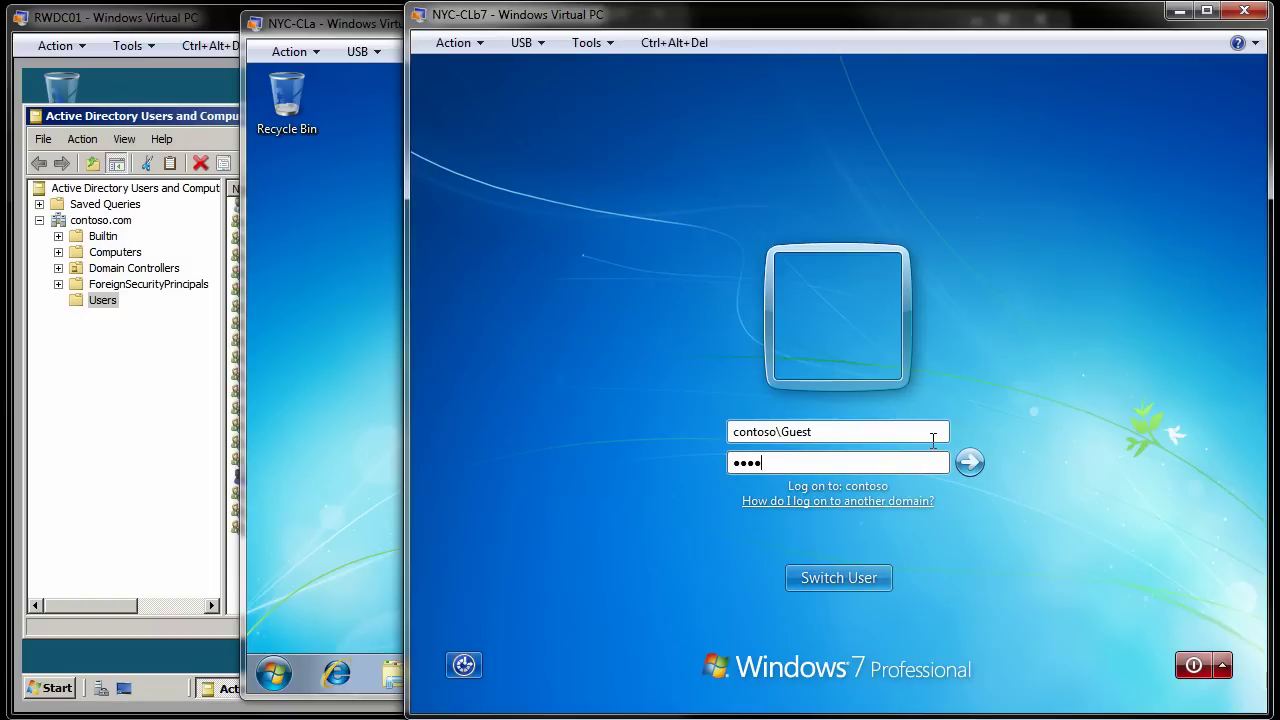
pyautogui.click(978, 463)
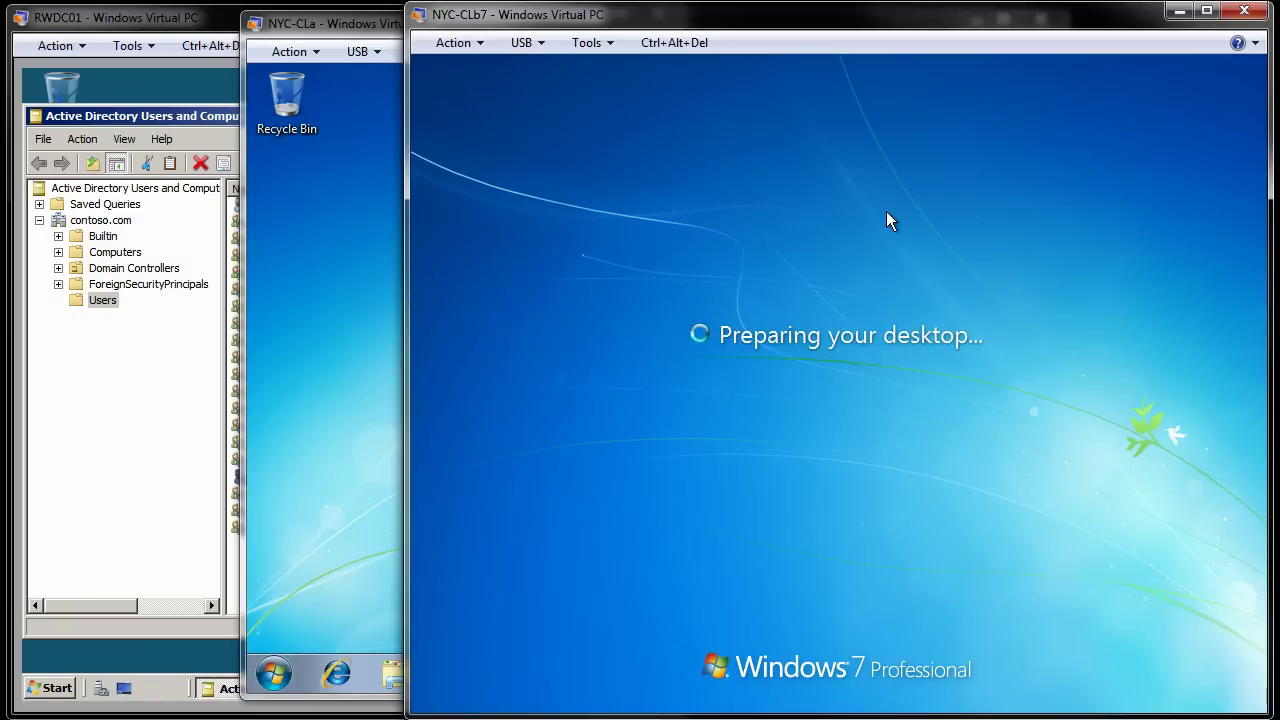
# Step: On NYC-CLa, open Local Disk (C:) from Computer to show its folders, then return to NYC-CLb7
pyautogui.click(340, 190)
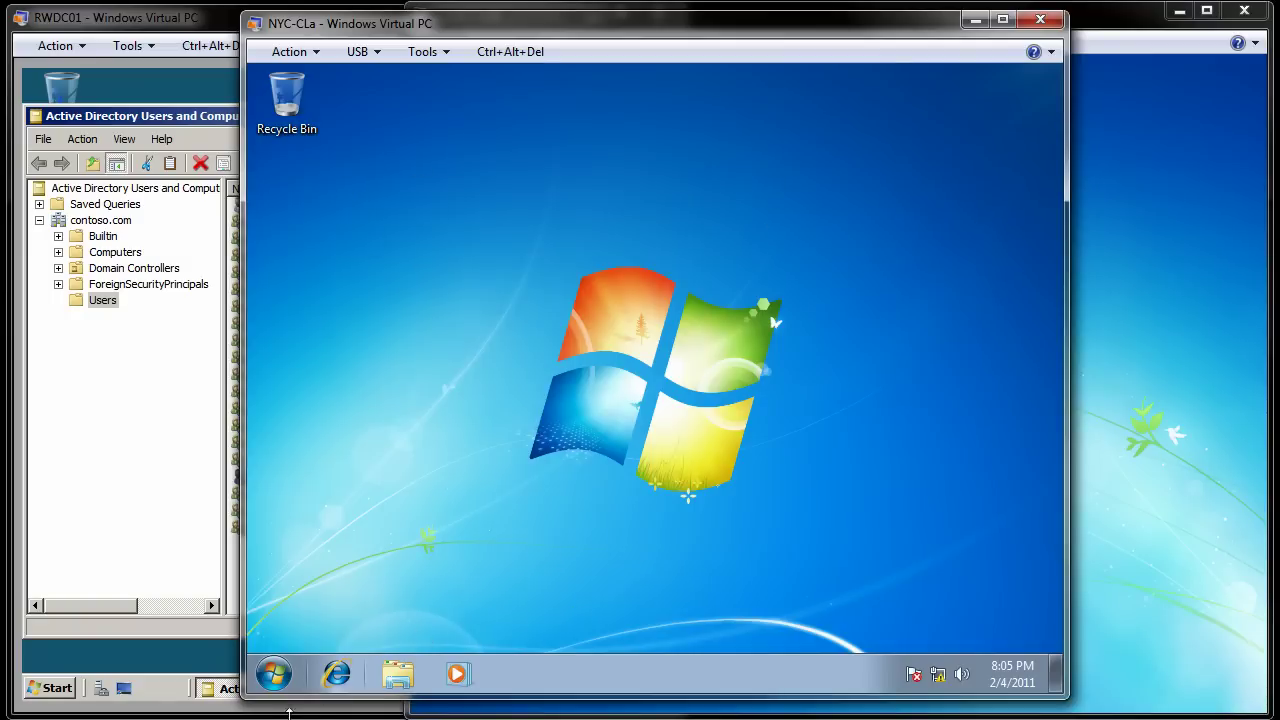
pyautogui.click(274, 674)
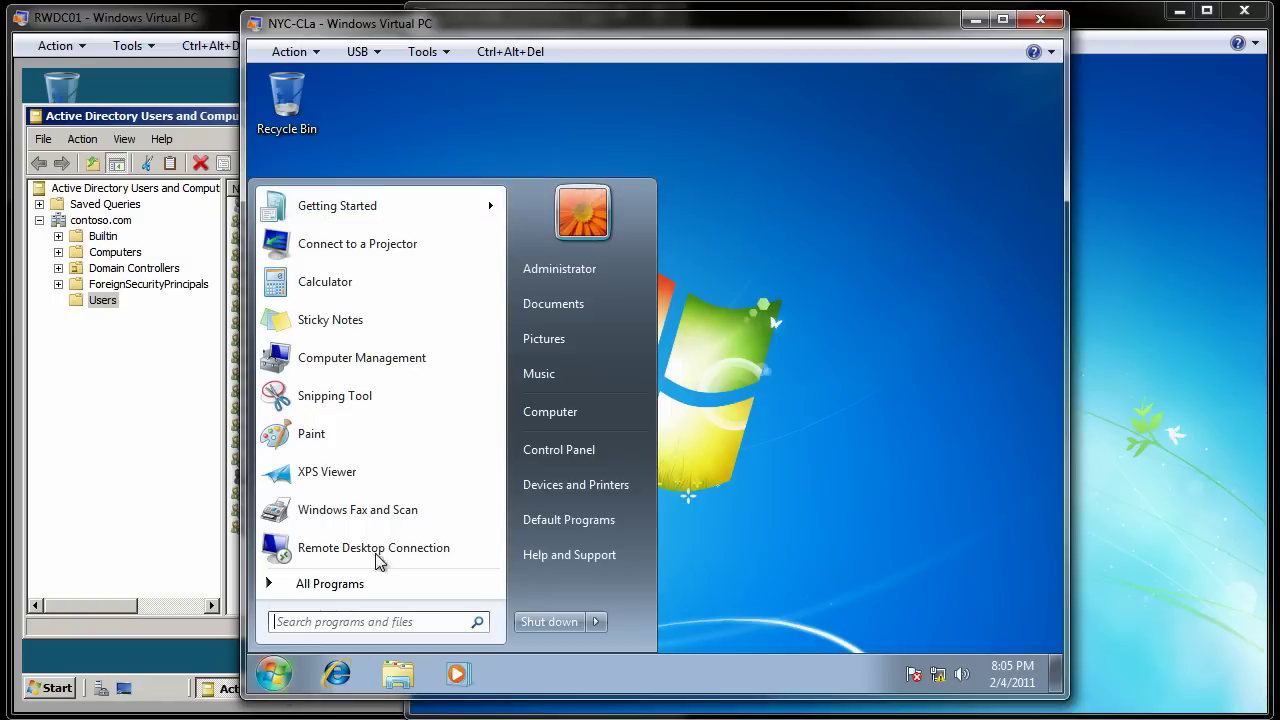
pyautogui.click(556, 420)
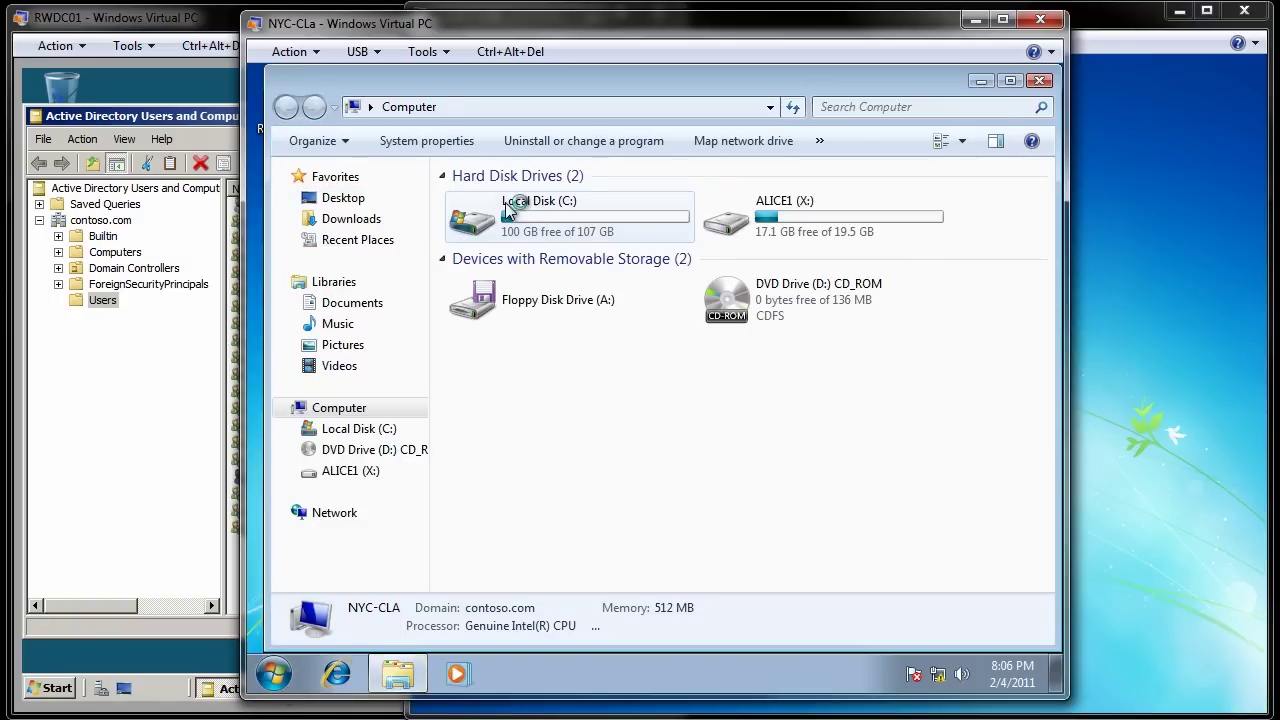
pyautogui.doubleClick(508, 207)
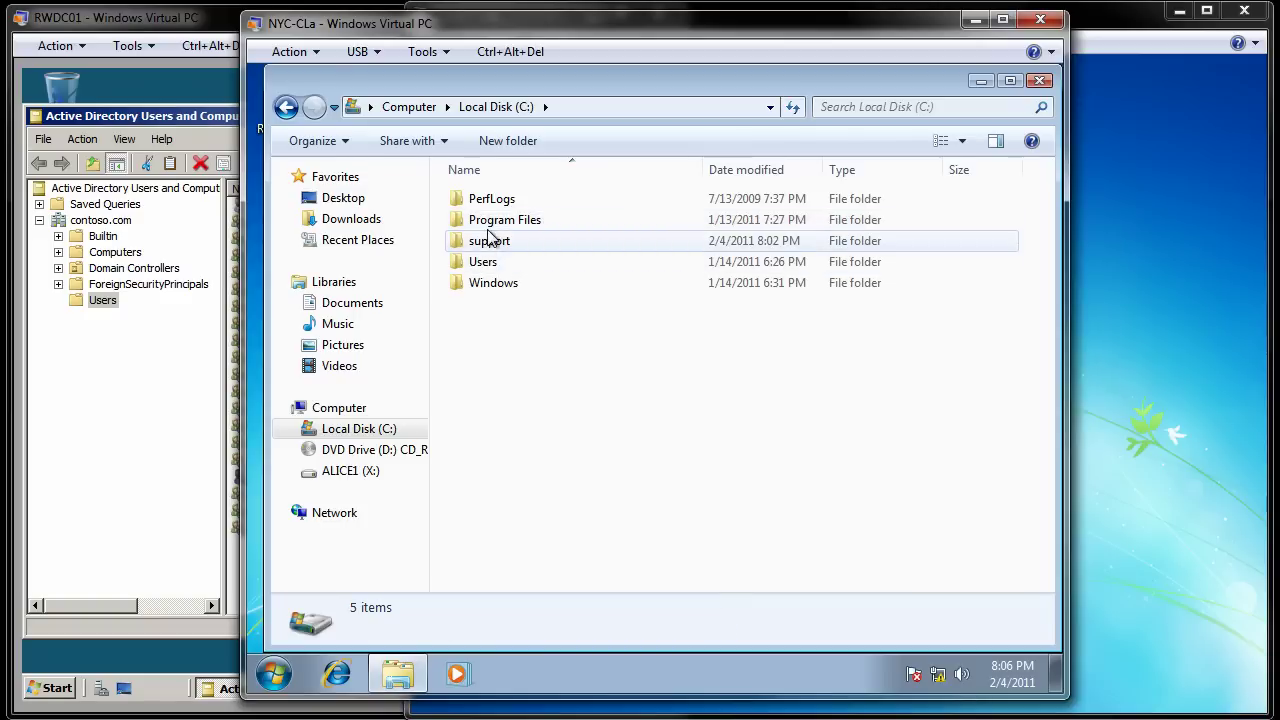
pyautogui.click(1211, 148)
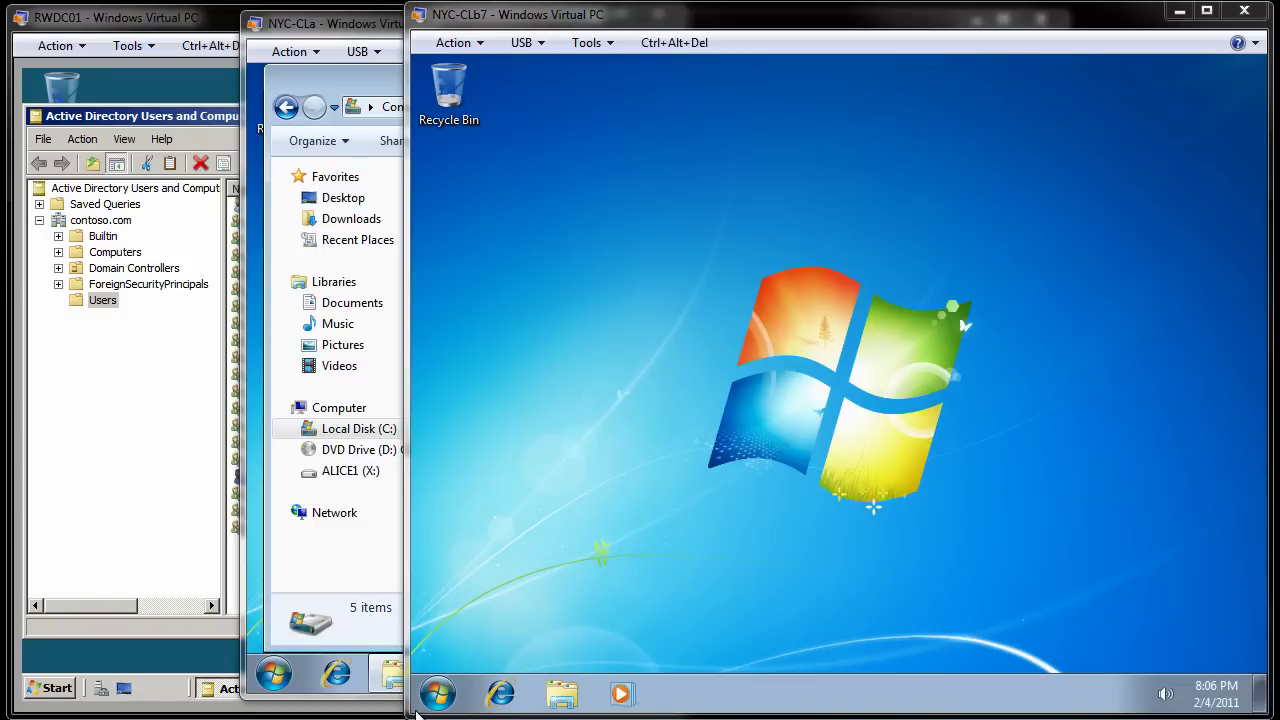
# Step: Enter the path \\NYC-CLa\ in NYC-CLb7's Start search so the support share is listed
pyautogui.click(438, 694)
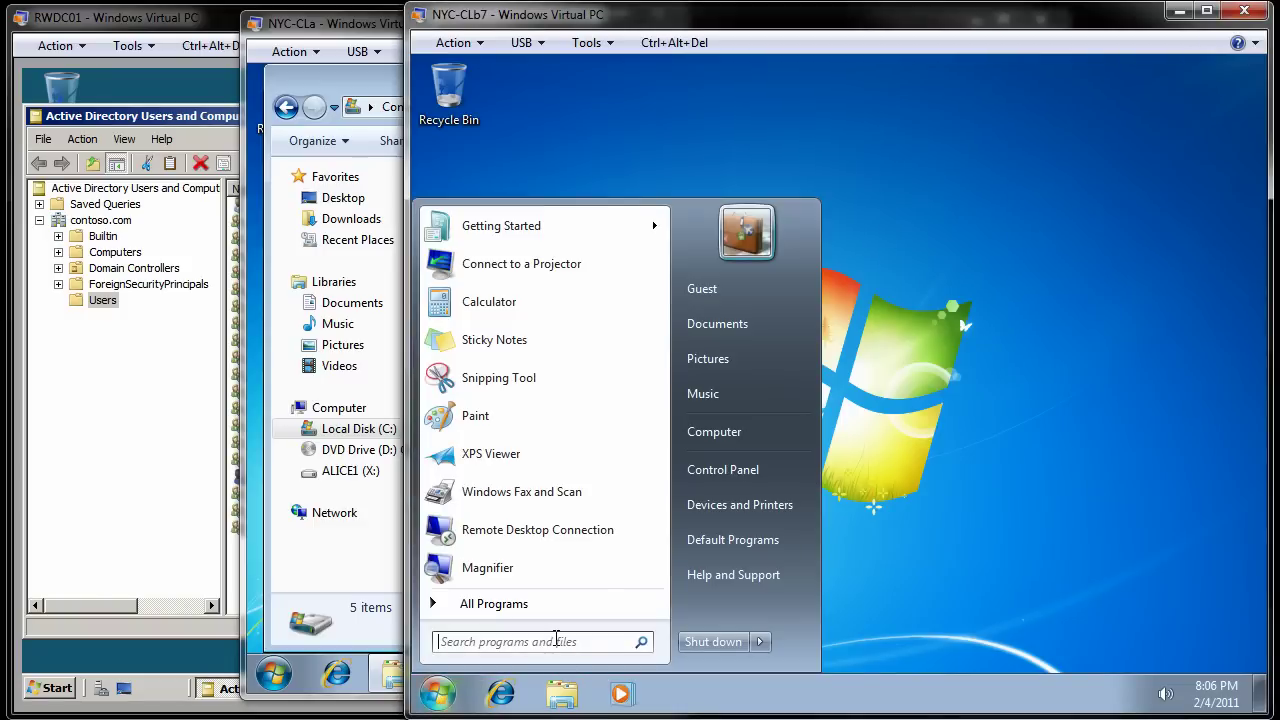
pyautogui.write('\\\\NYC-CLa\\')
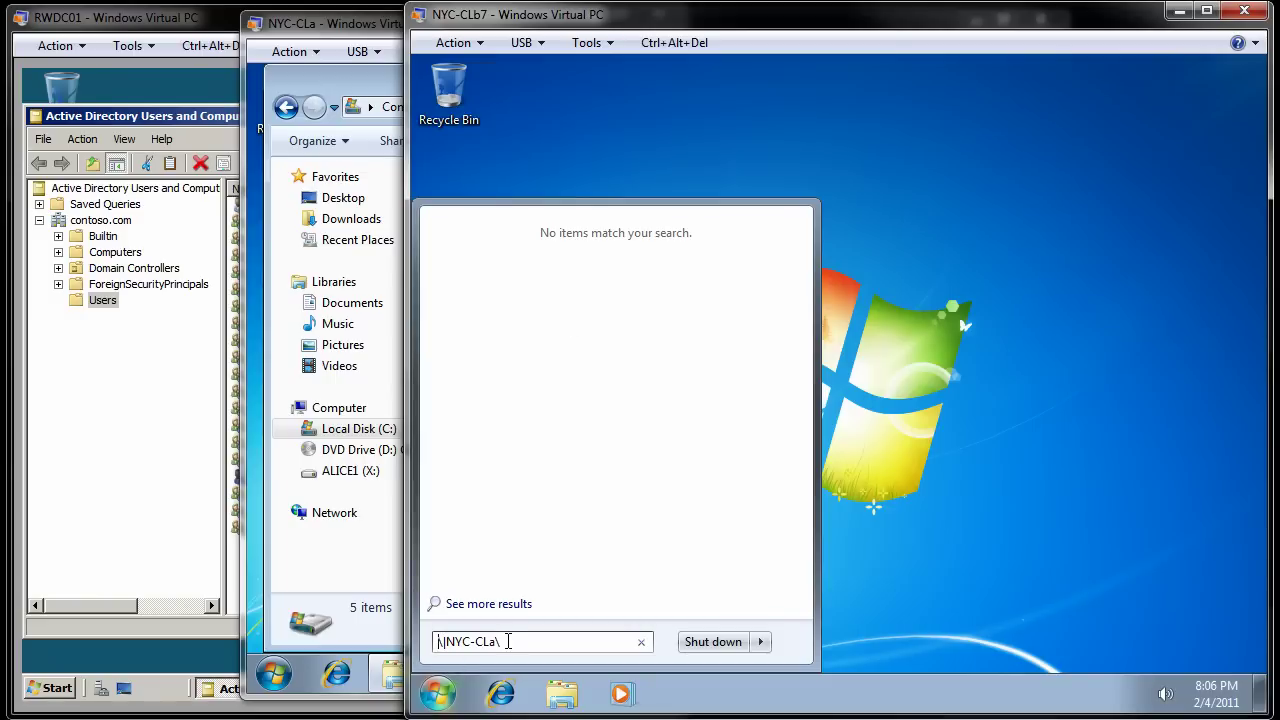
pyautogui.press('BackSpace')
pyautogui.press('BackSpace')
pyautogui.write('\\')
pyautogui.hotkey('ctrl', 'a')
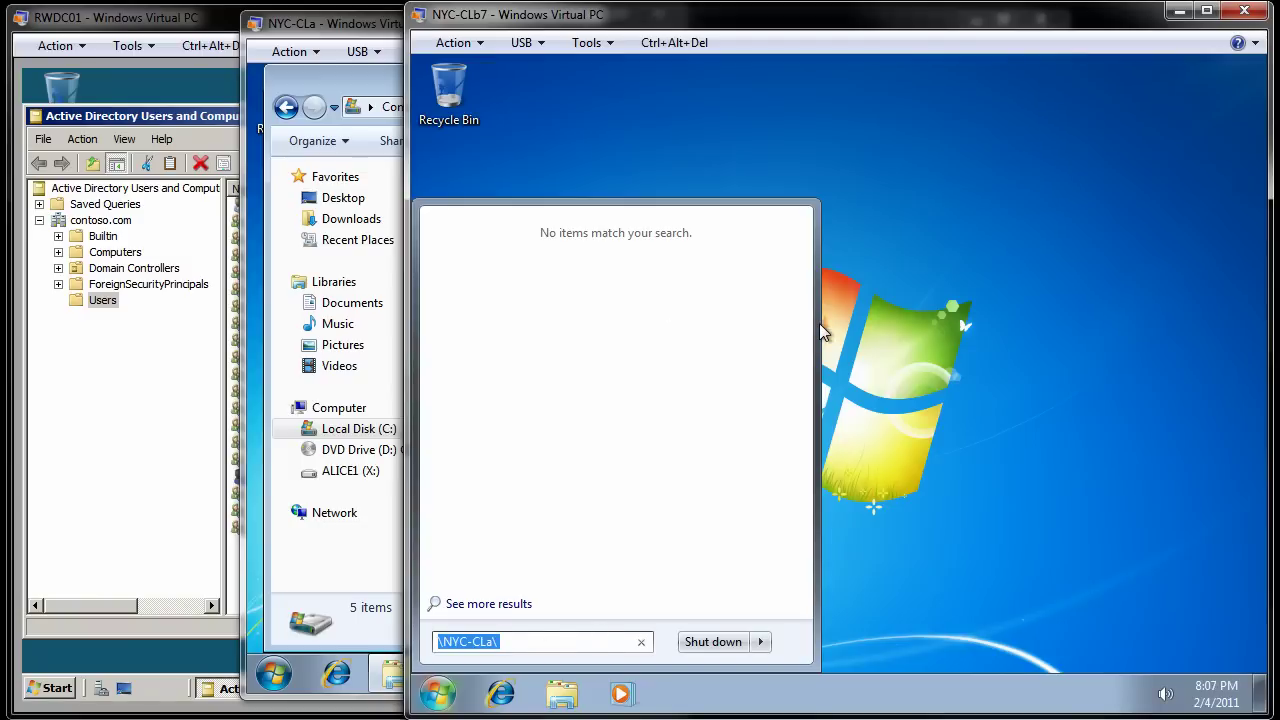
pyautogui.write('\\\\NYC-CLa\\')
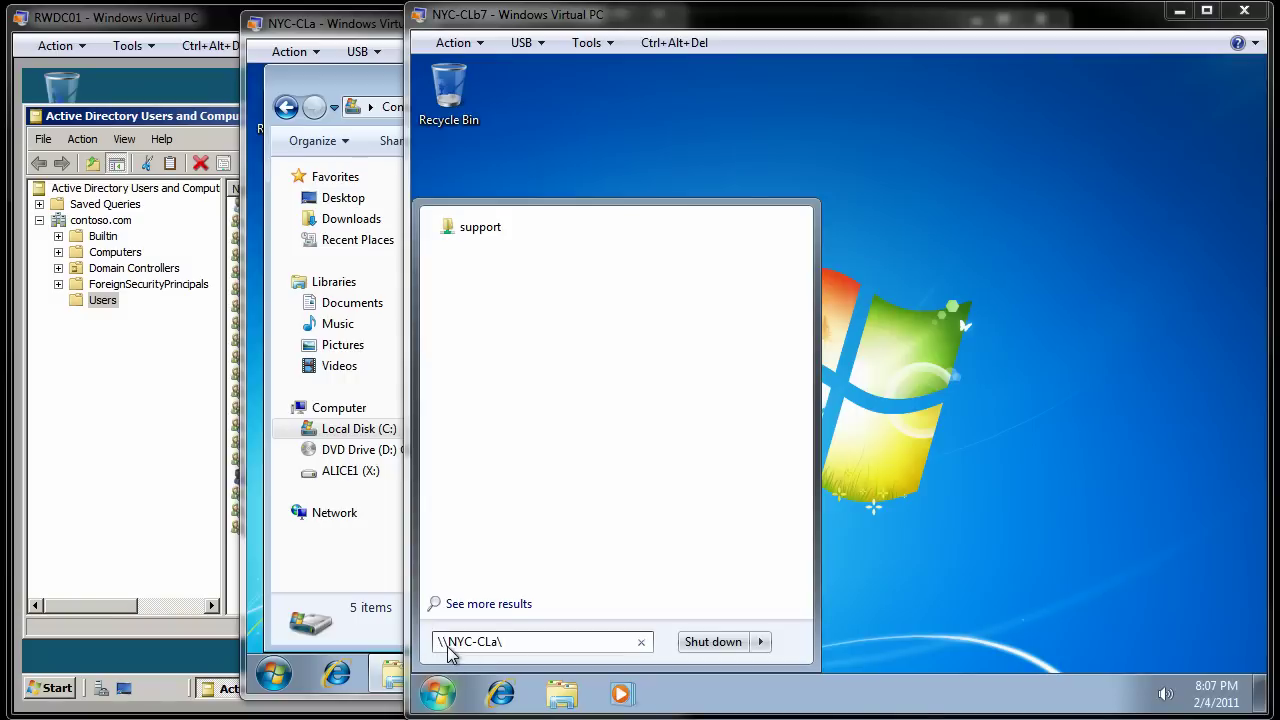
# Step: Attempt to open the support share as Guest and close the permission-denied Network Error
pyautogui.click(481, 228)
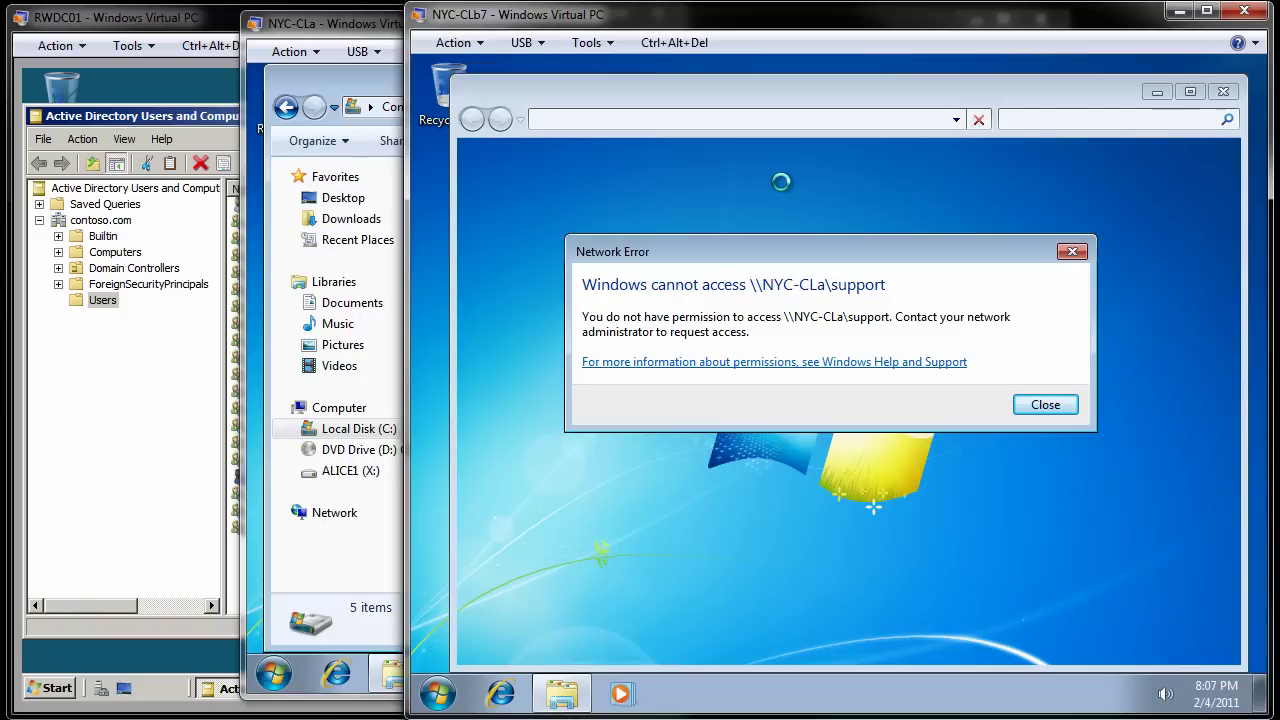
pyautogui.click(1045, 405)
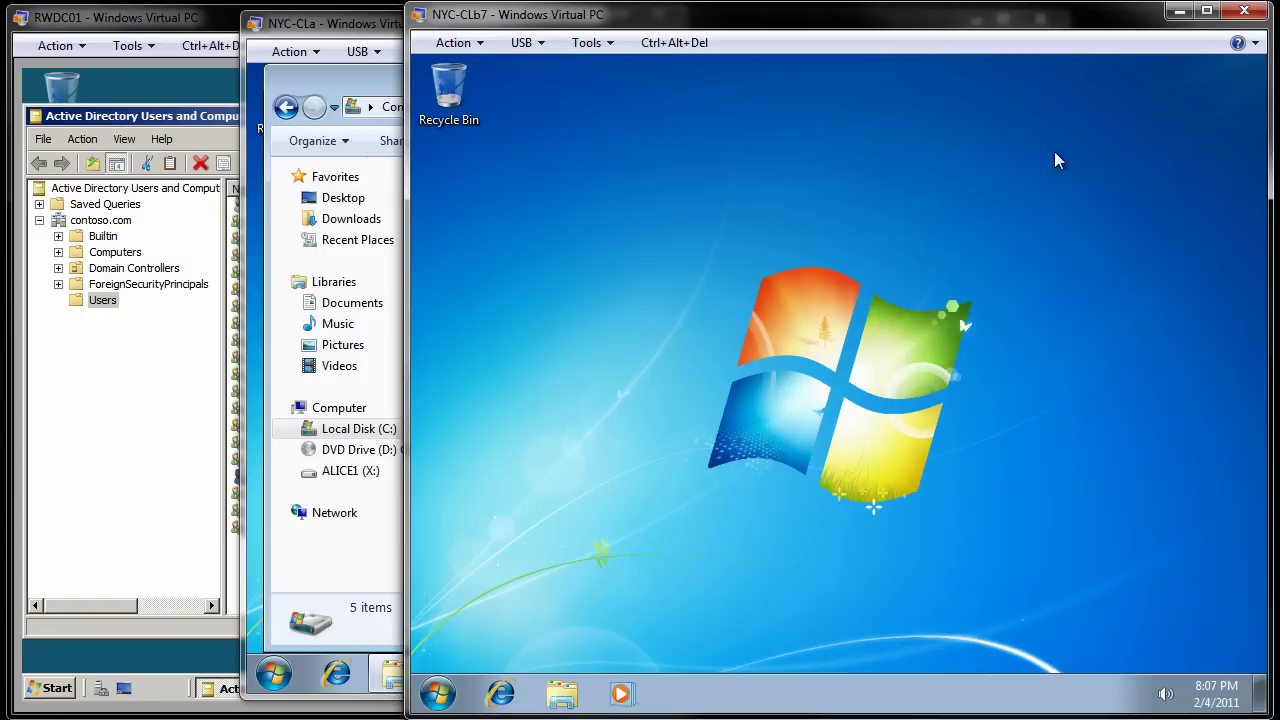
# Step: Log the Guest session off NYC-CLb7 via Start > Log off
pyautogui.click(446, 692)
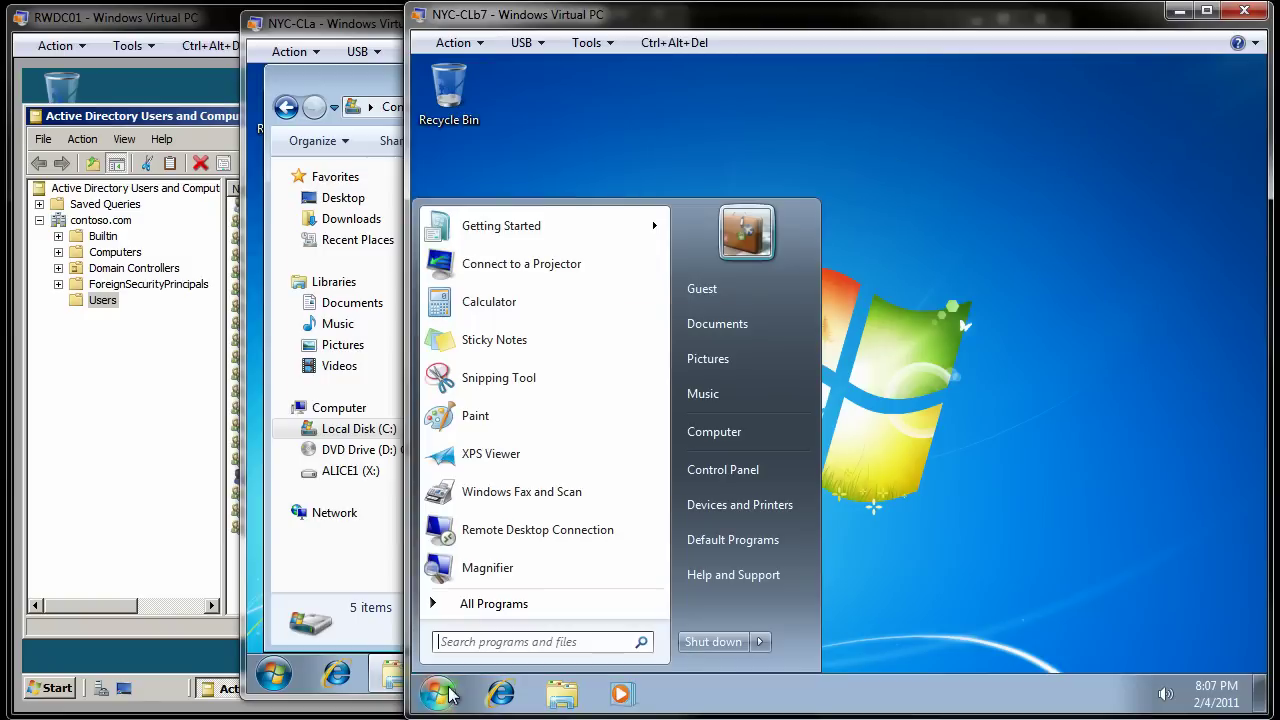
pyautogui.moveTo(764, 645)
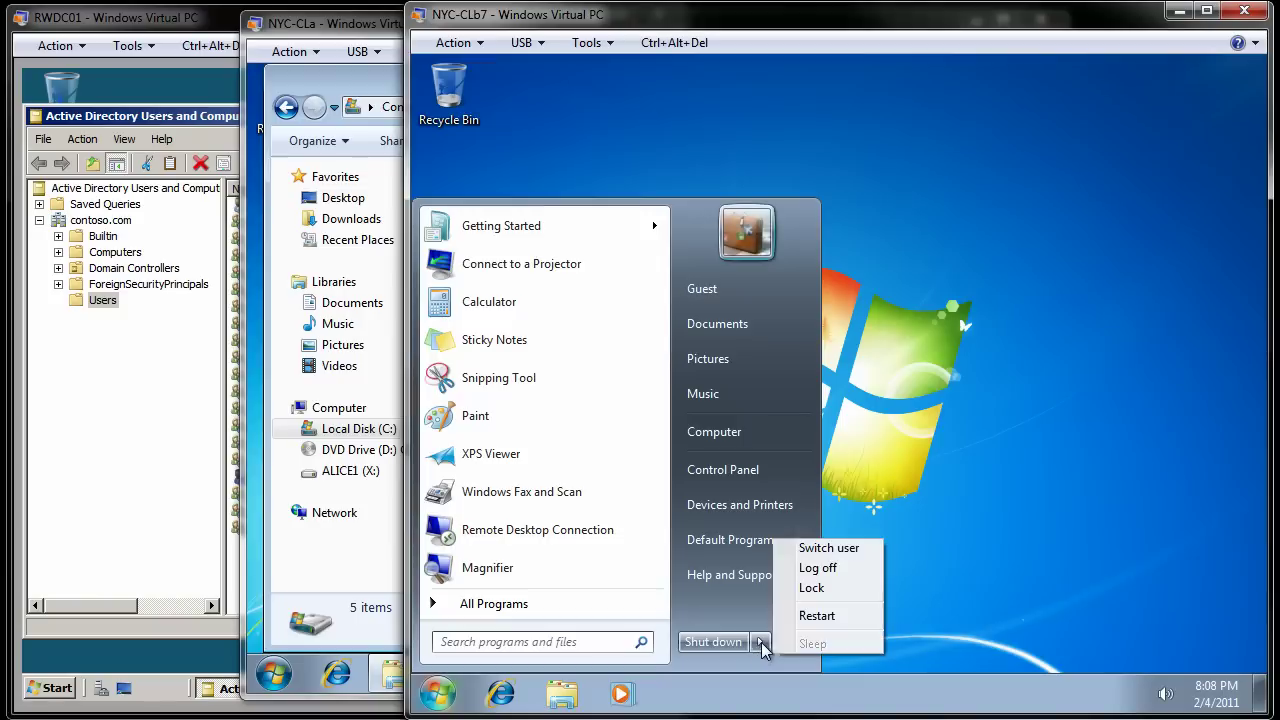
pyautogui.click(866, 567)
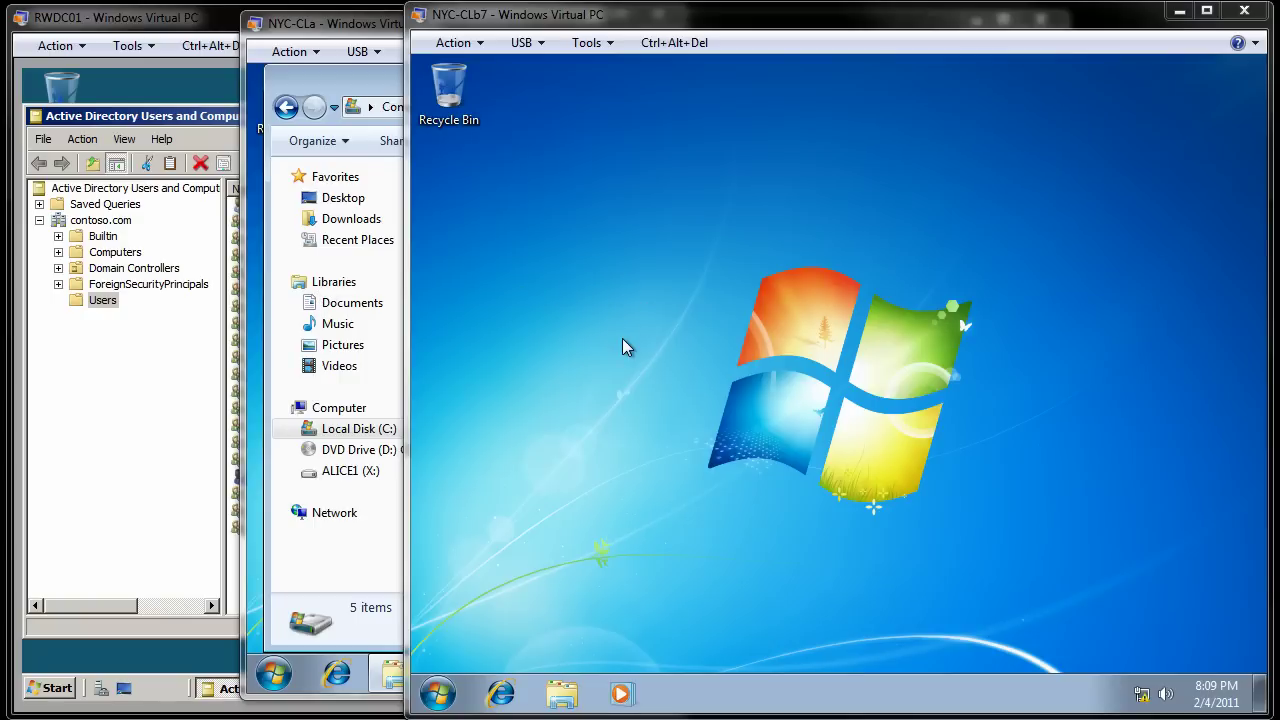
# Step: Search \\NYC-CLa\ on NYC-CLb7 and open the support share, showing logging, migwiz and tools
pyautogui.click(441, 697)
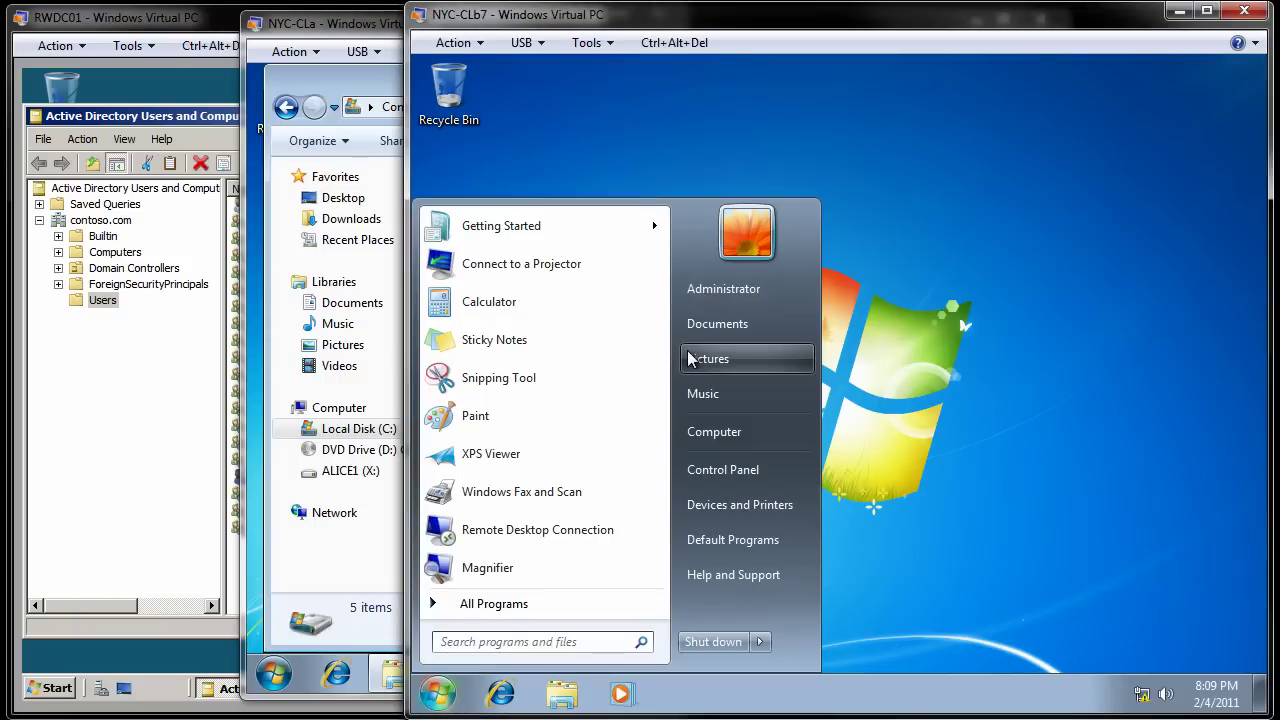
pyautogui.click(503, 641)
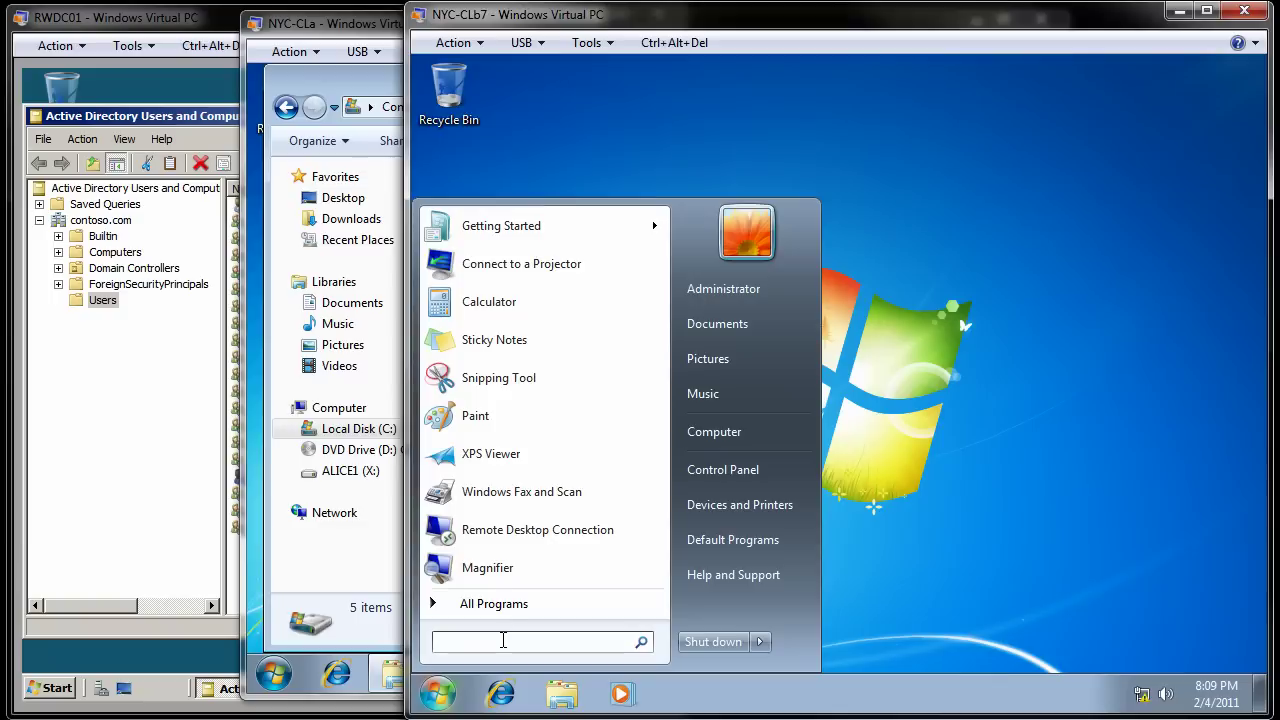
pyautogui.write('\\\\')
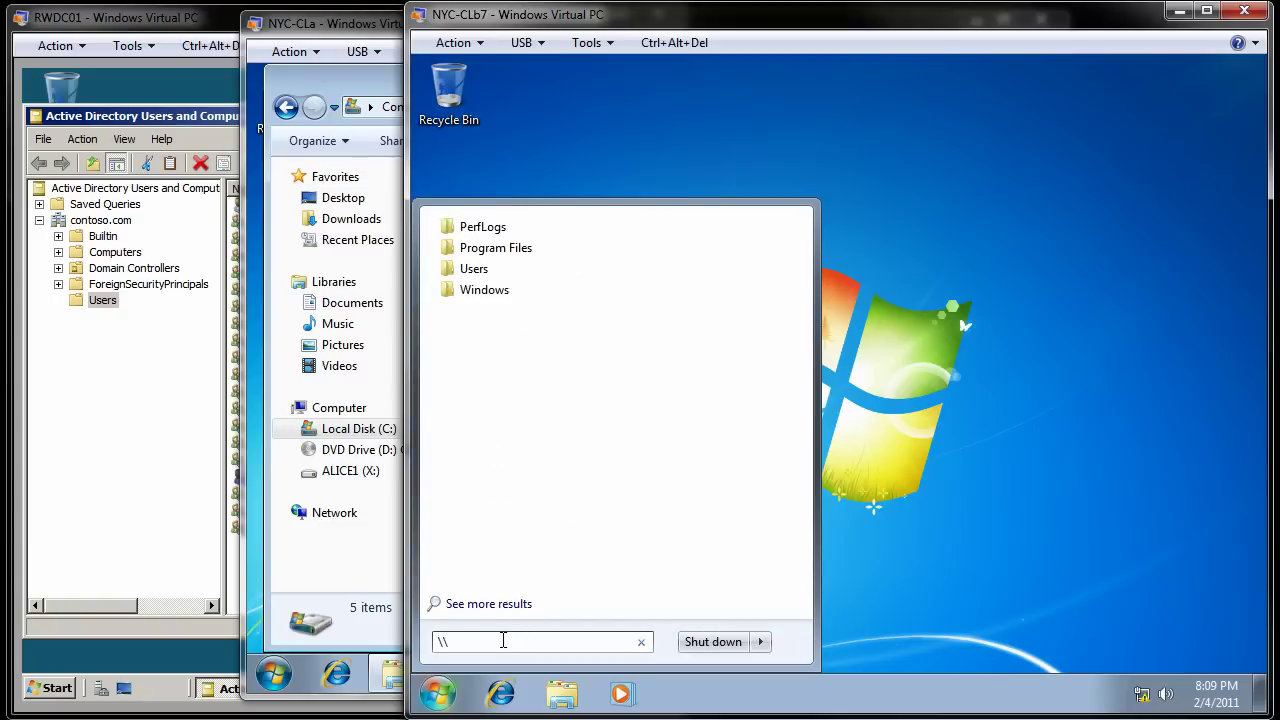
pyautogui.write('NYC')
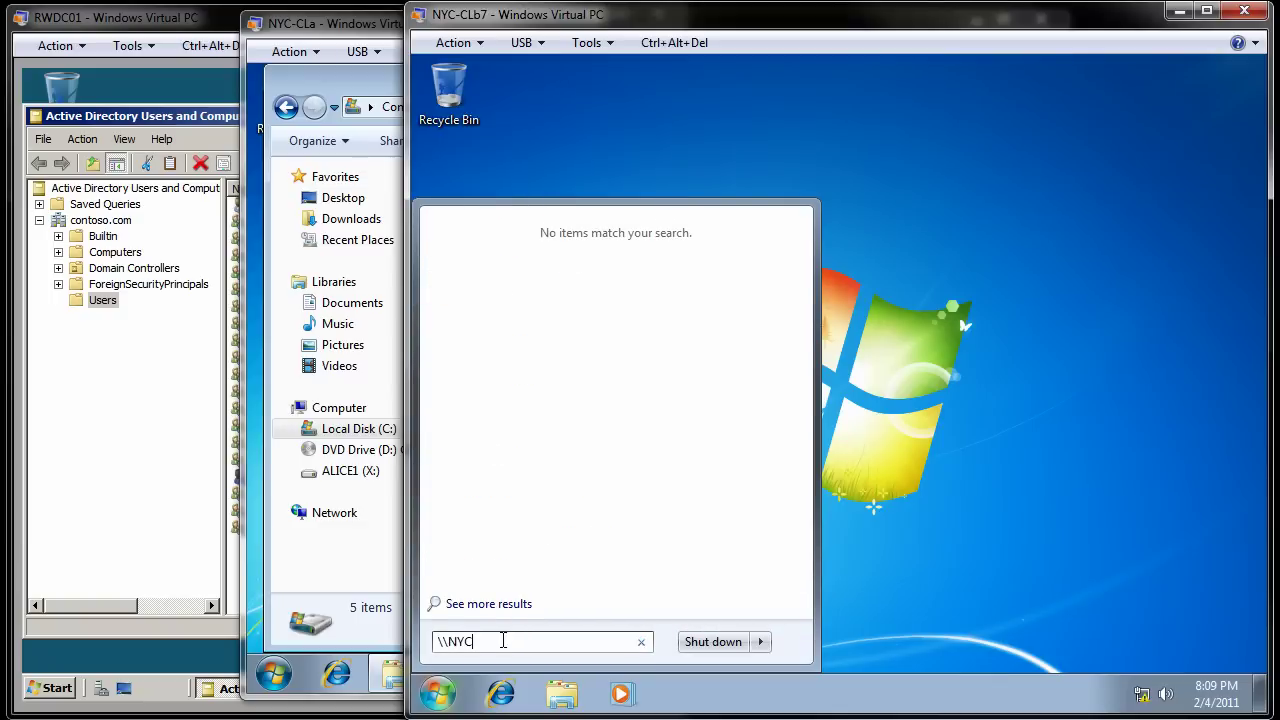
pyautogui.write('-CLa\\')
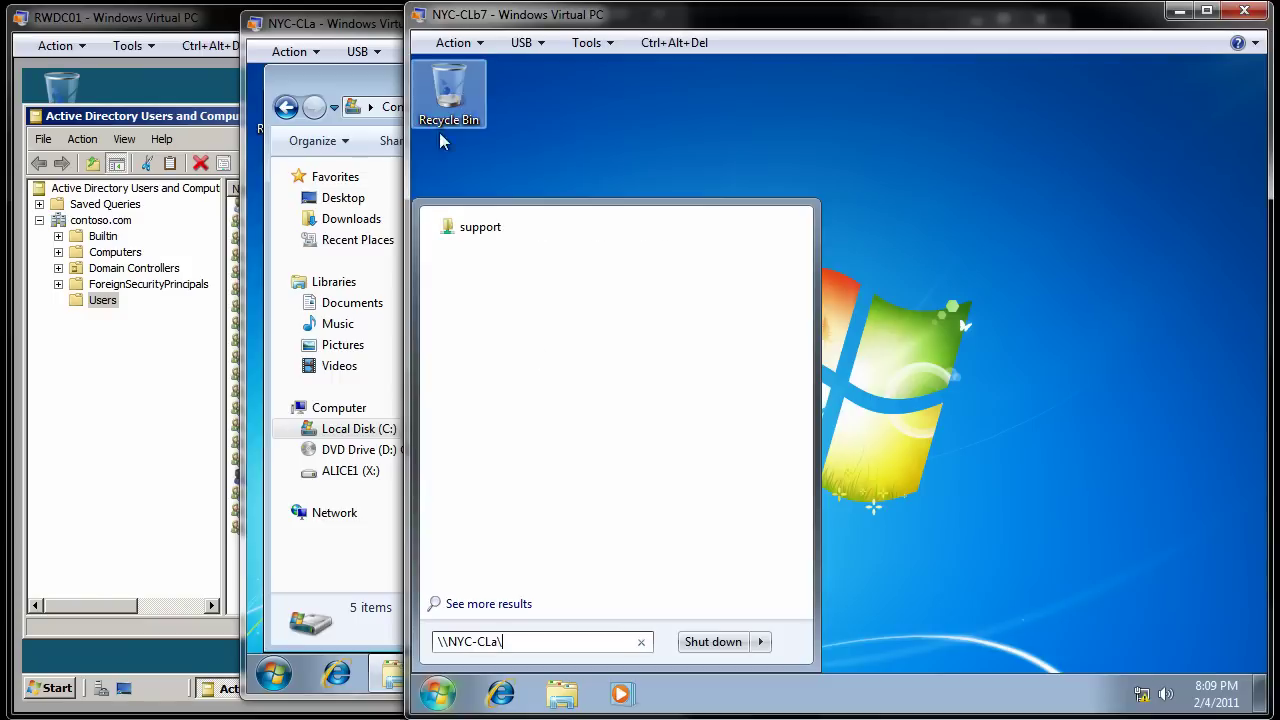
pyautogui.click(480, 230)
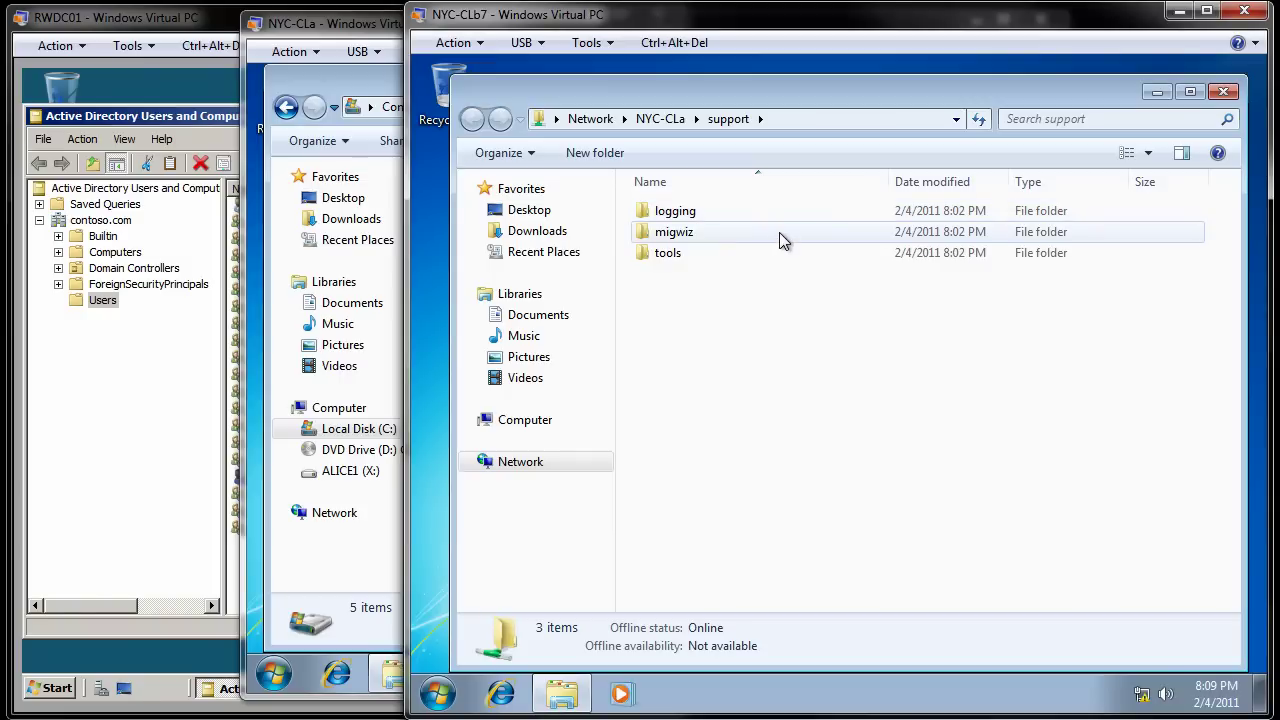
# Step: On NYC-CLa, close the Local Disk window and launch Computer Management via Computer > Manage
pyautogui.click(383, 28)
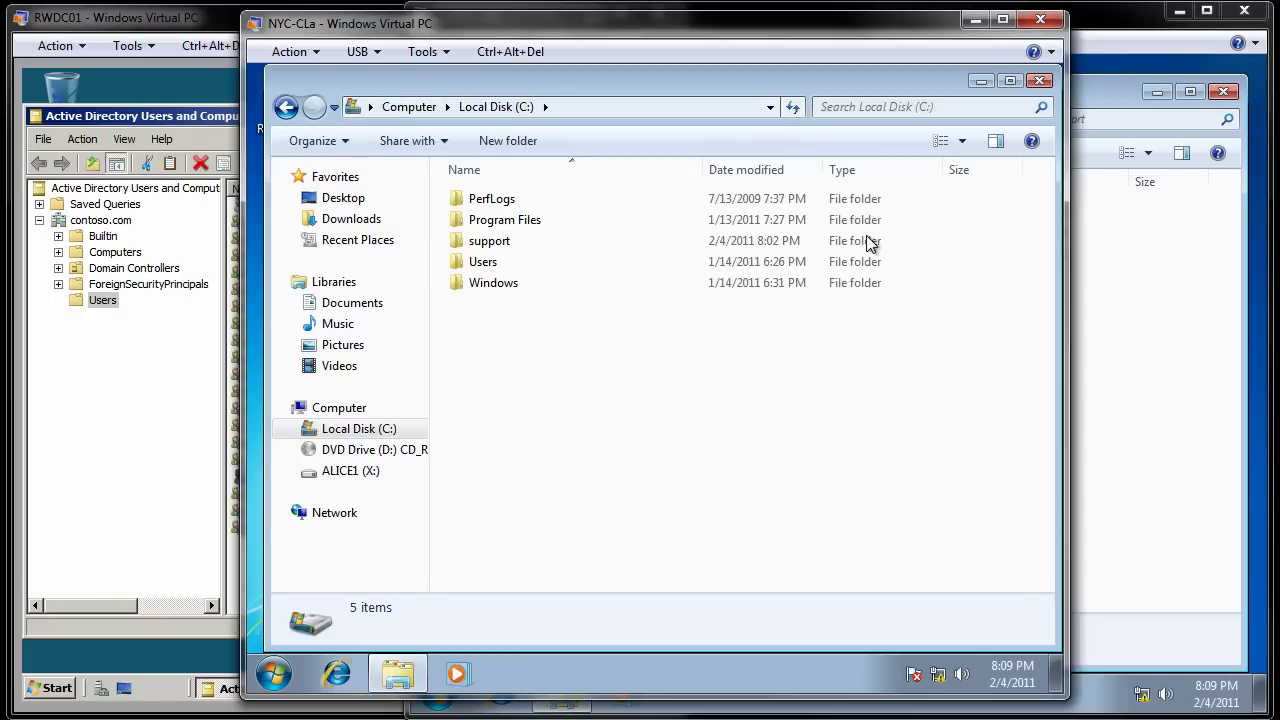
pyautogui.click(1038, 80)
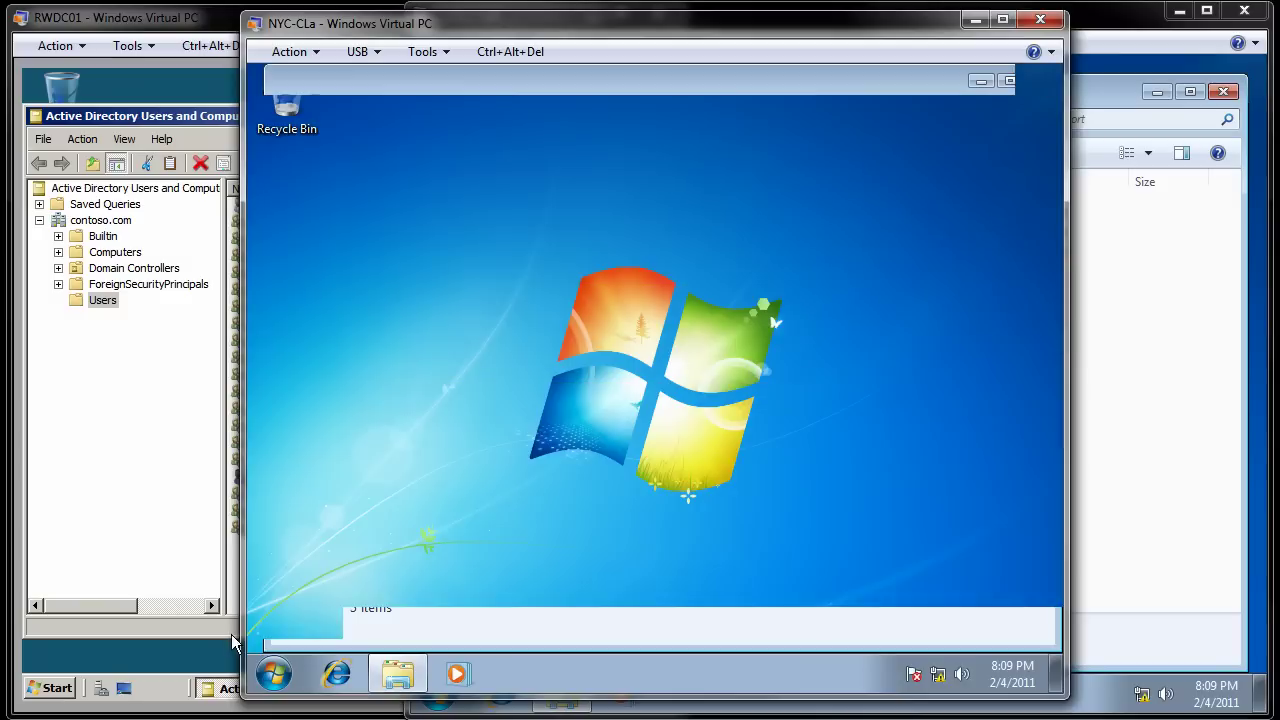
pyautogui.click(274, 675)
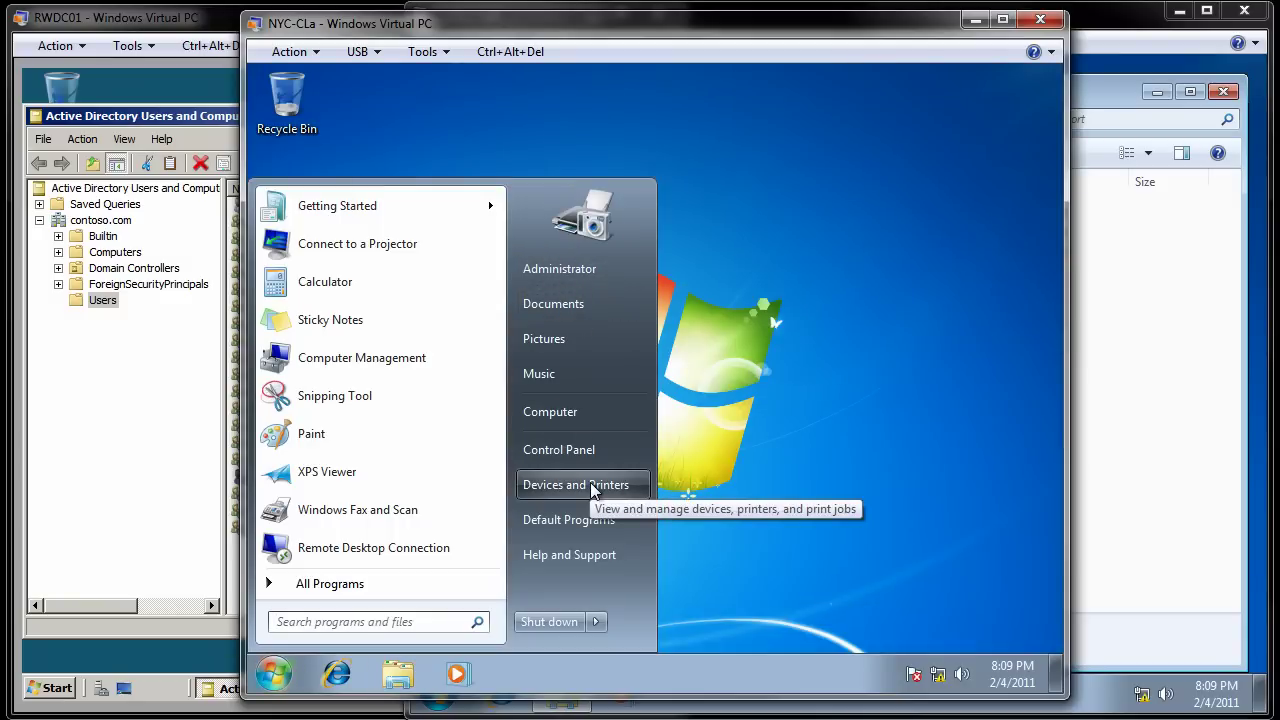
pyautogui.rightClick(593, 418)
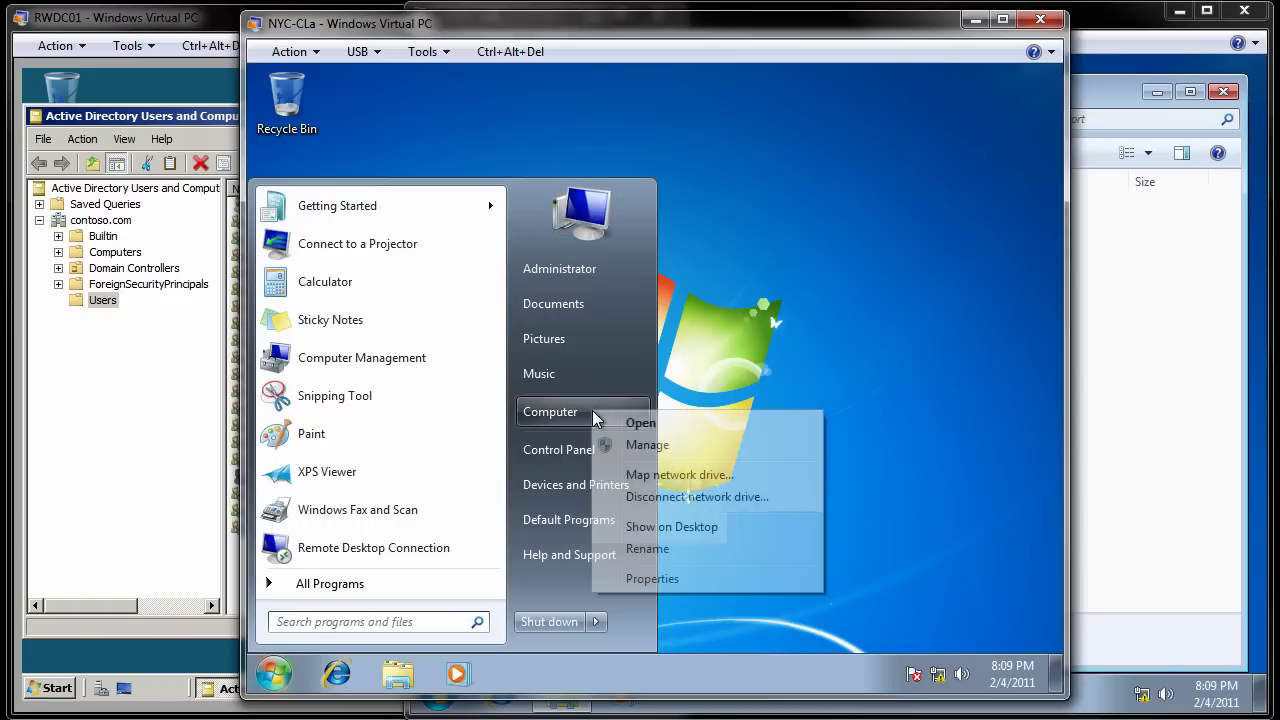
pyautogui.click(637, 452)
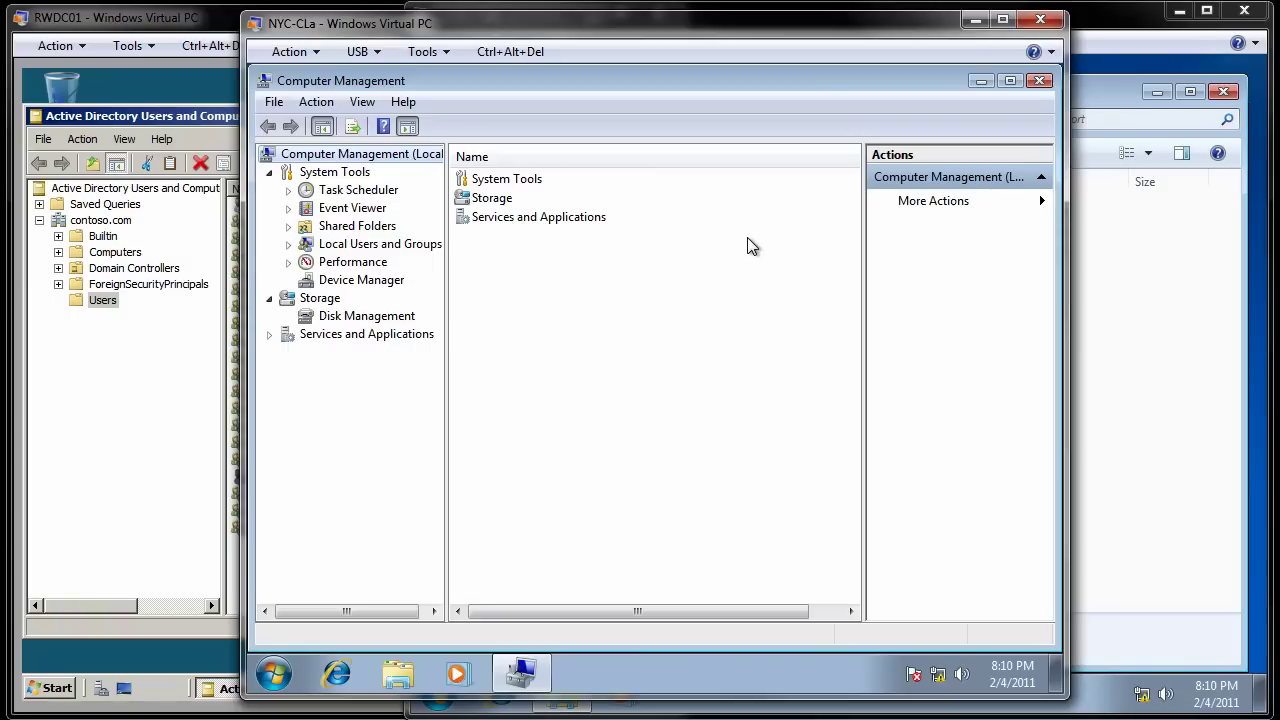
# Step: Expand Shared Folders and display the Sessions list of users connected to NYC-CLa
pyautogui.doubleClick(348, 228)
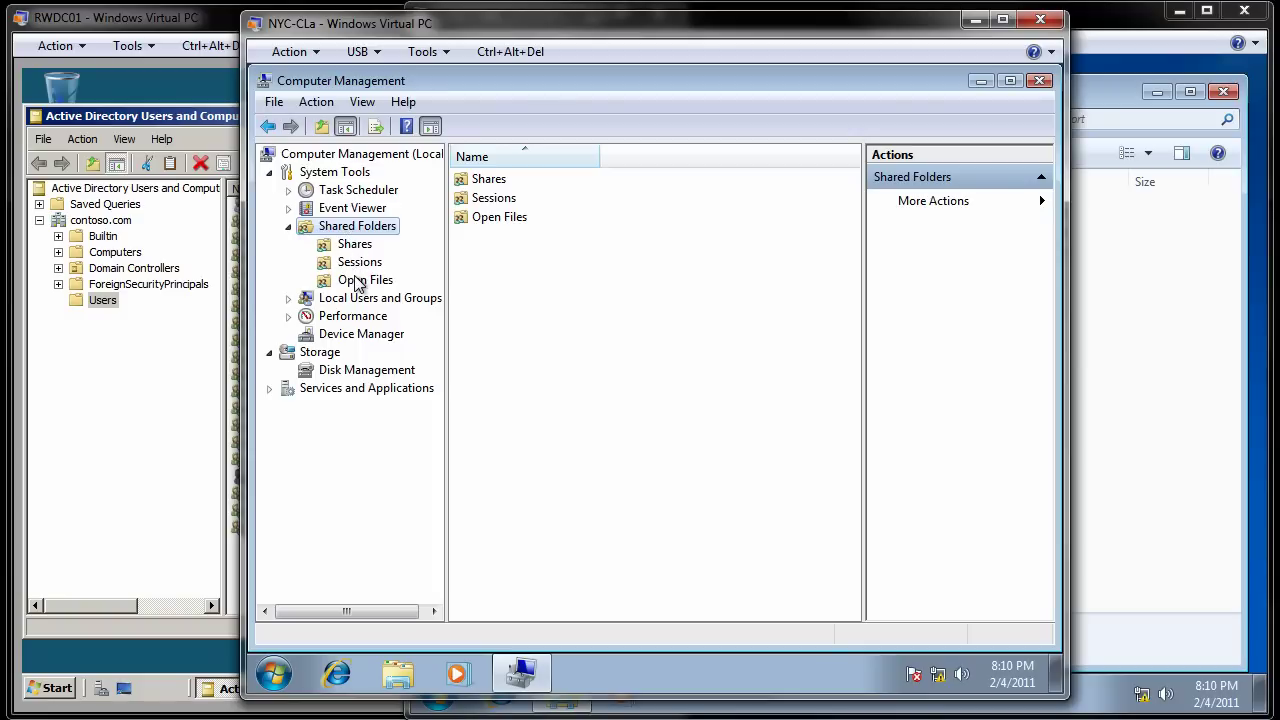
pyautogui.click(358, 264)
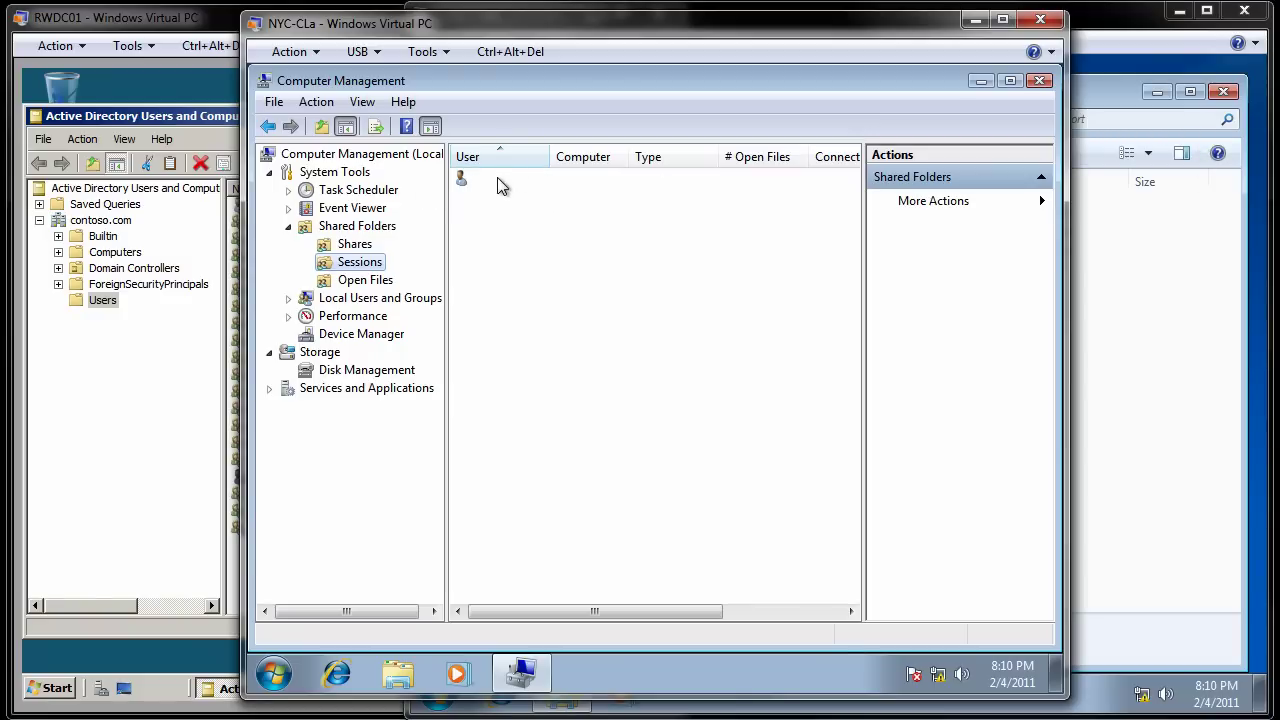
pyautogui.click(1124, 38)
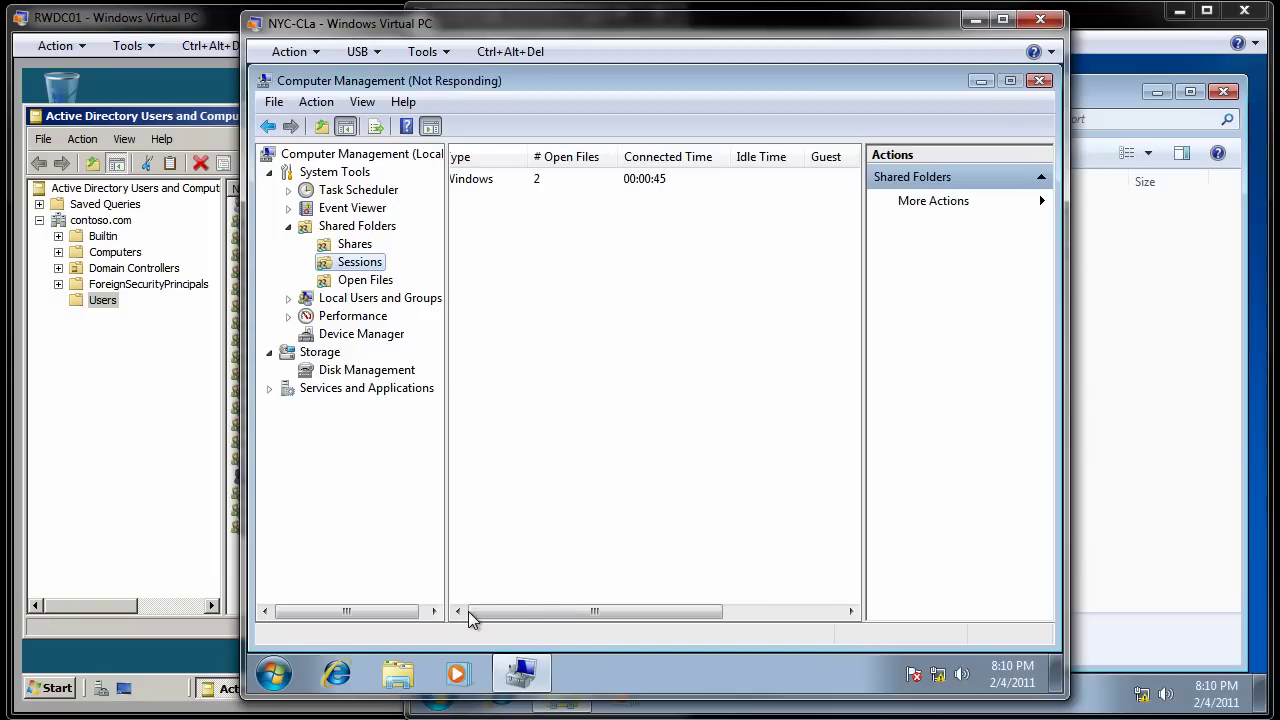
# Step: Show the Shares list to confirm support at C:\support has 1 client connection
pyautogui.click(353, 246)
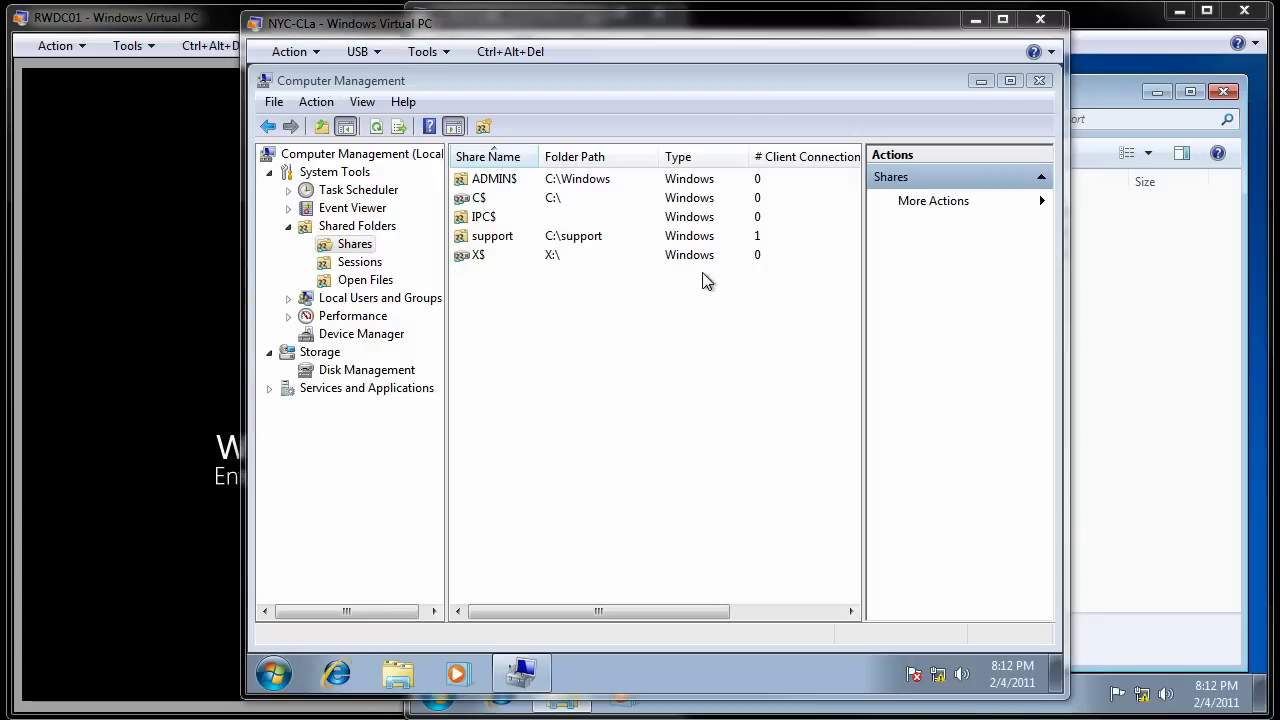
# Step: Share C:\Users as Users, described as 'This is the Users folder under the C Drive on NYC-CLa', with administrators full and others read-only access
pyautogui.rightClick(354, 249)
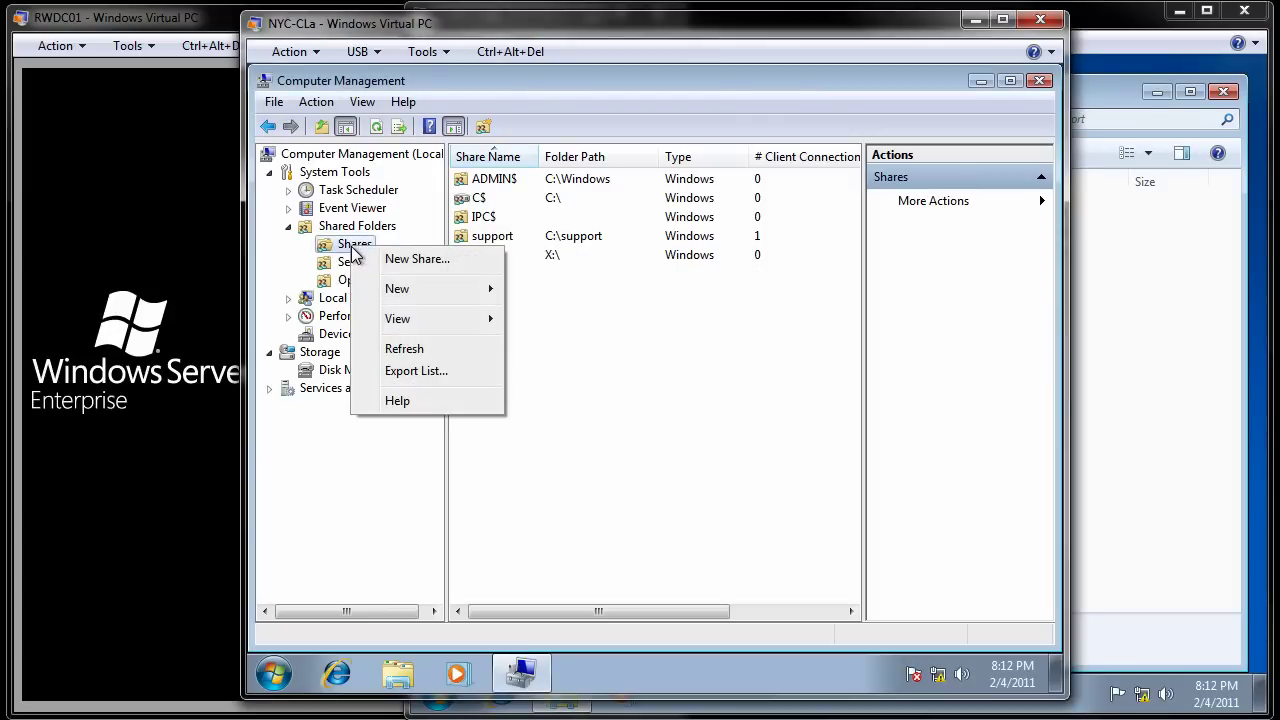
pyautogui.click(412, 262)
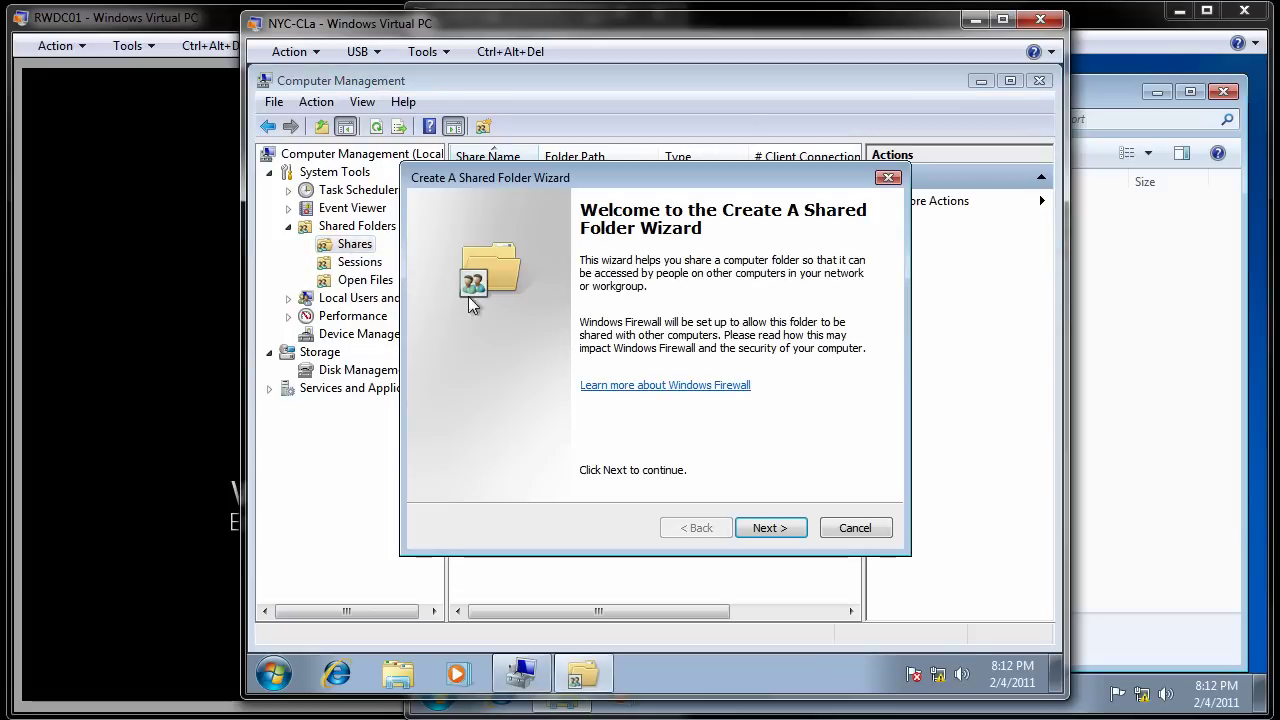
pyautogui.click(770, 530)
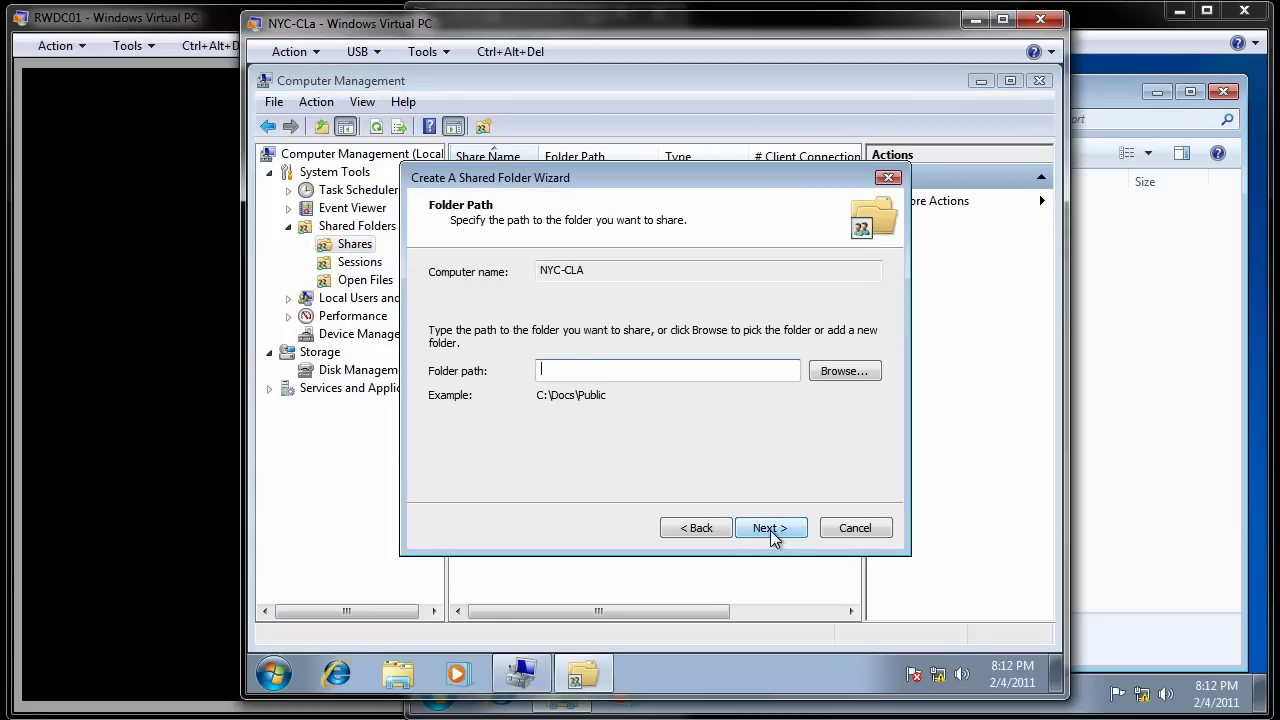
pyautogui.write('C:\\Users')
pyautogui.click(780, 527)
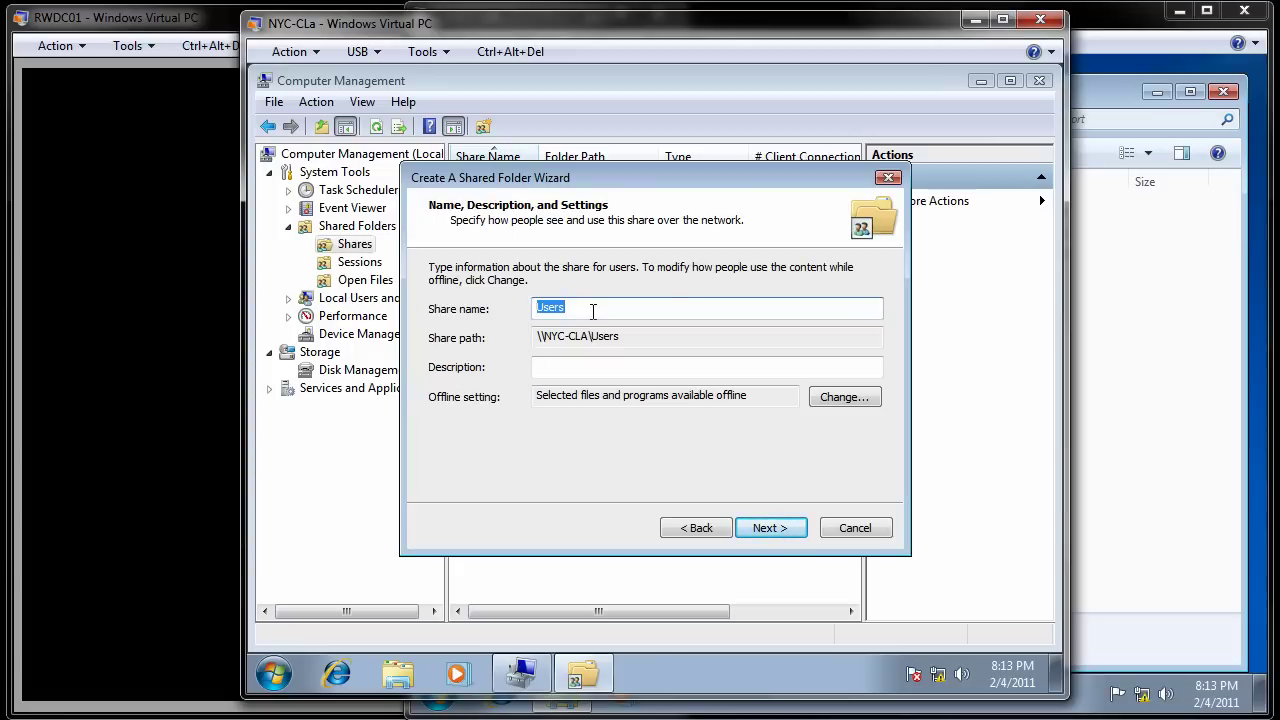
pyautogui.click(571, 368)
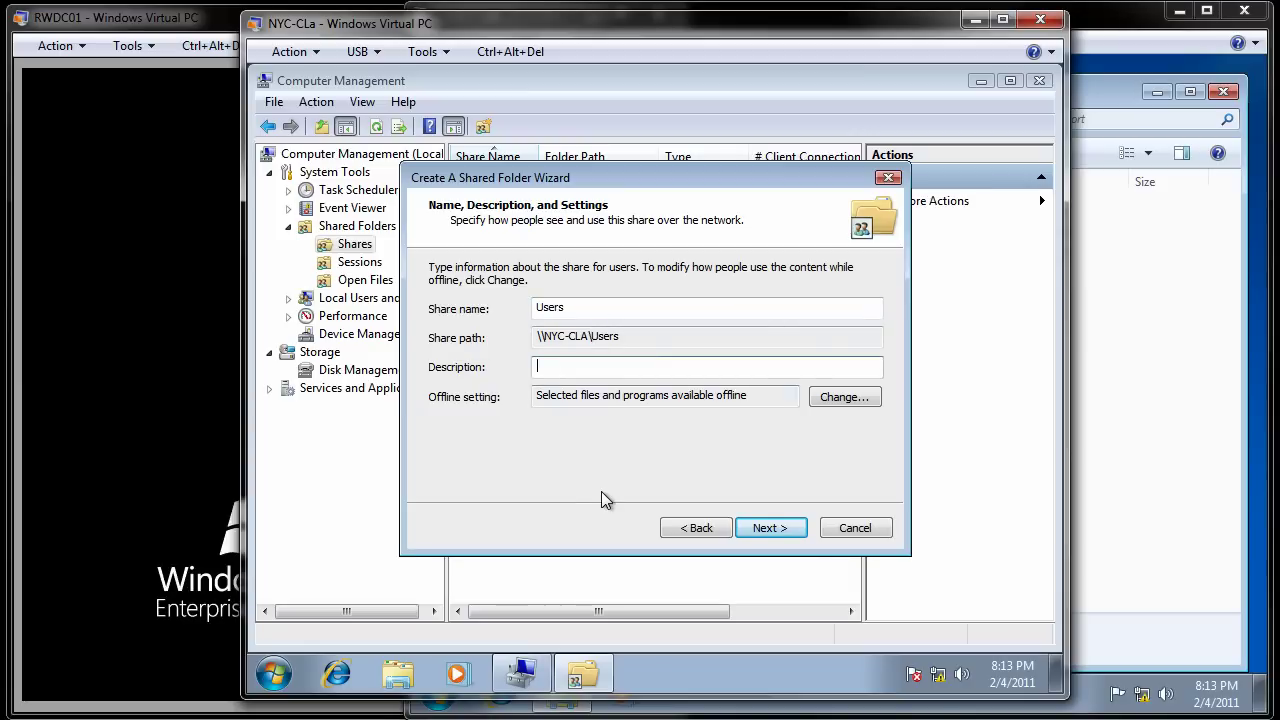
pyautogui.write('This is ')
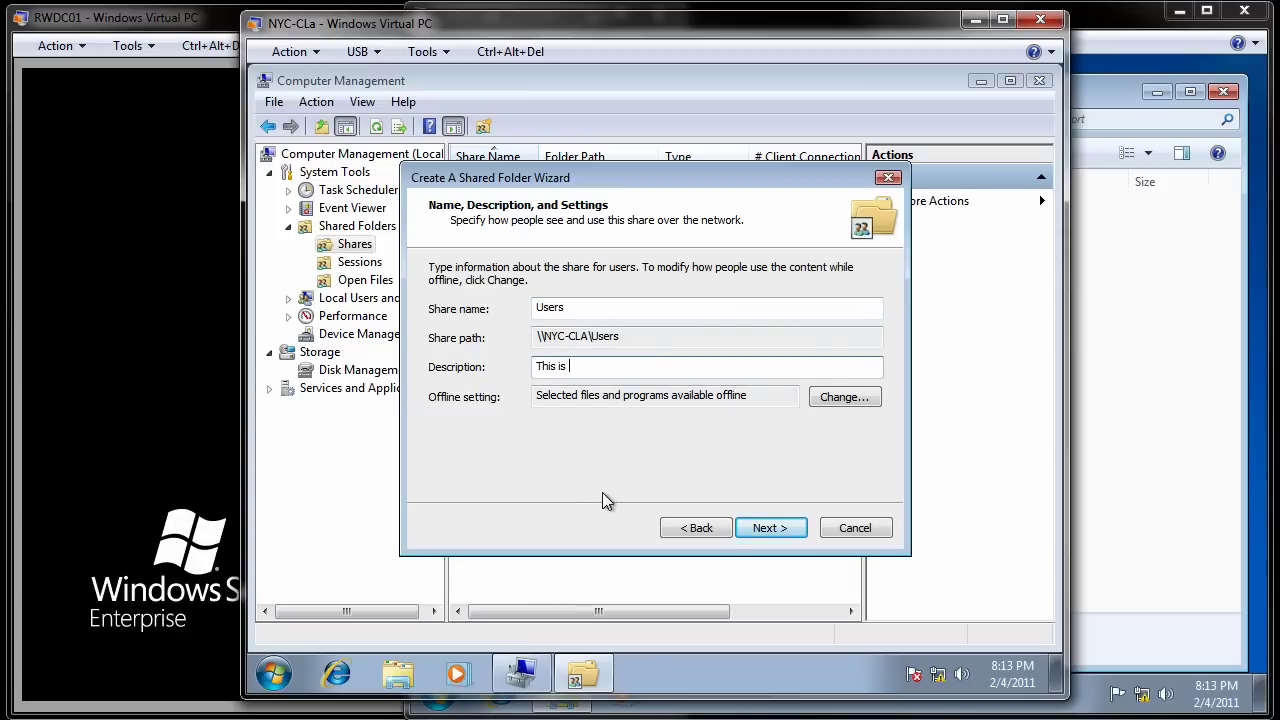
pyautogui.write('the Users fol')
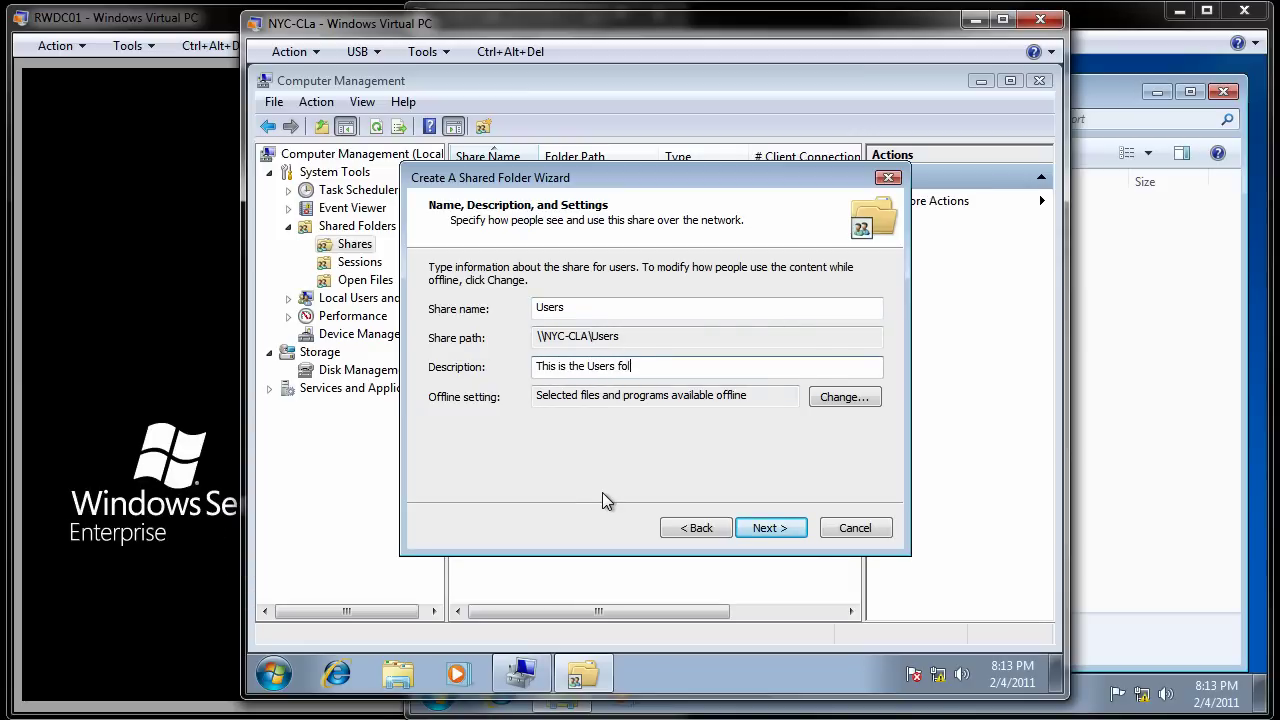
pyautogui.write('der under')
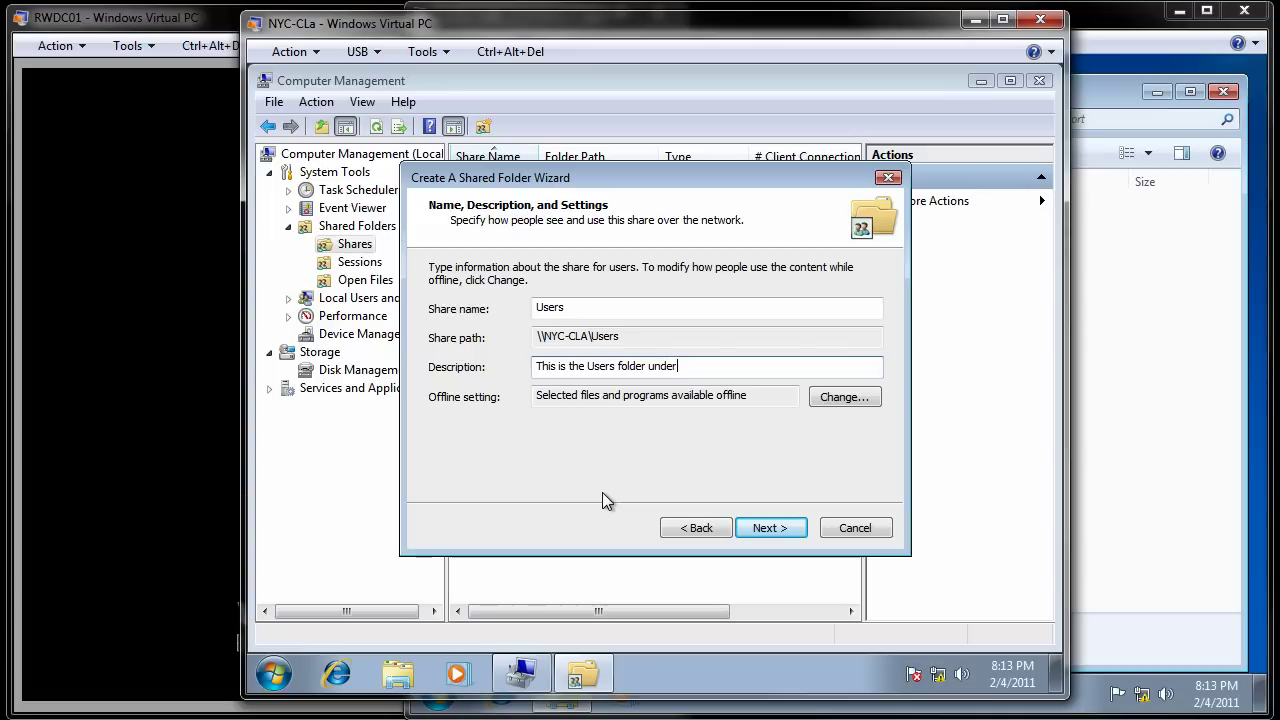
pyautogui.write(' the C Dr')
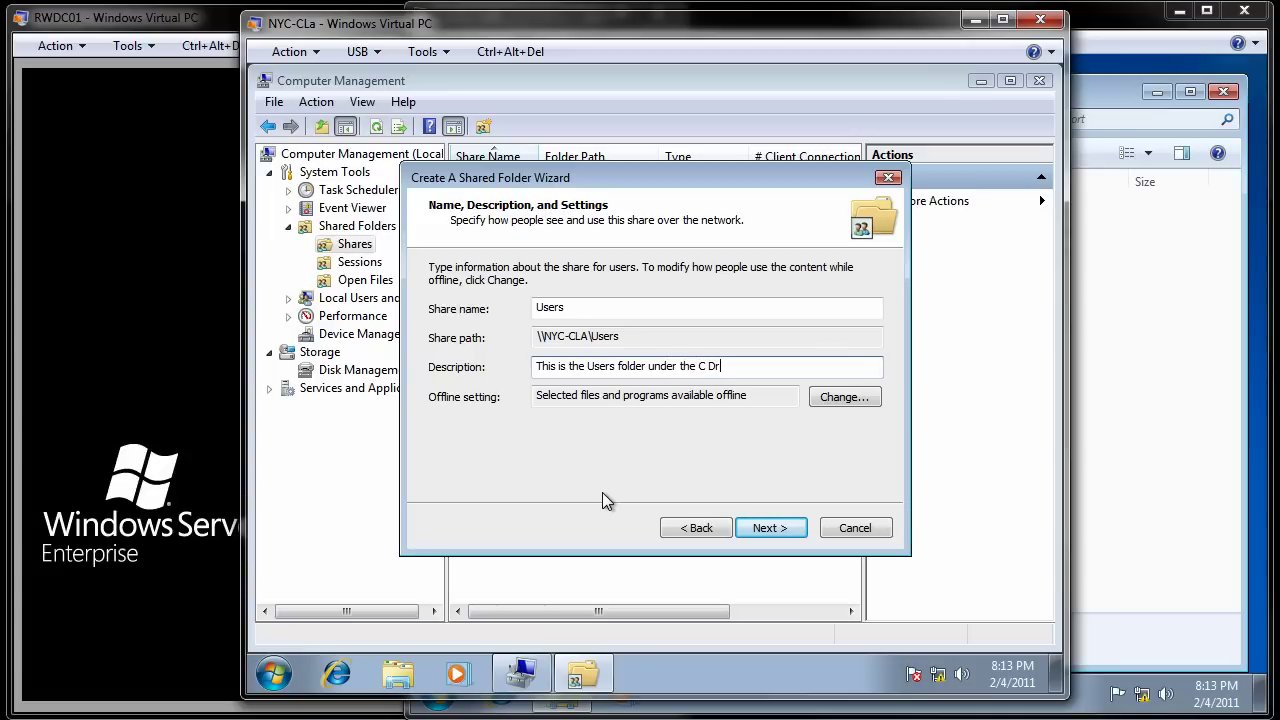
pyautogui.write('ive on')
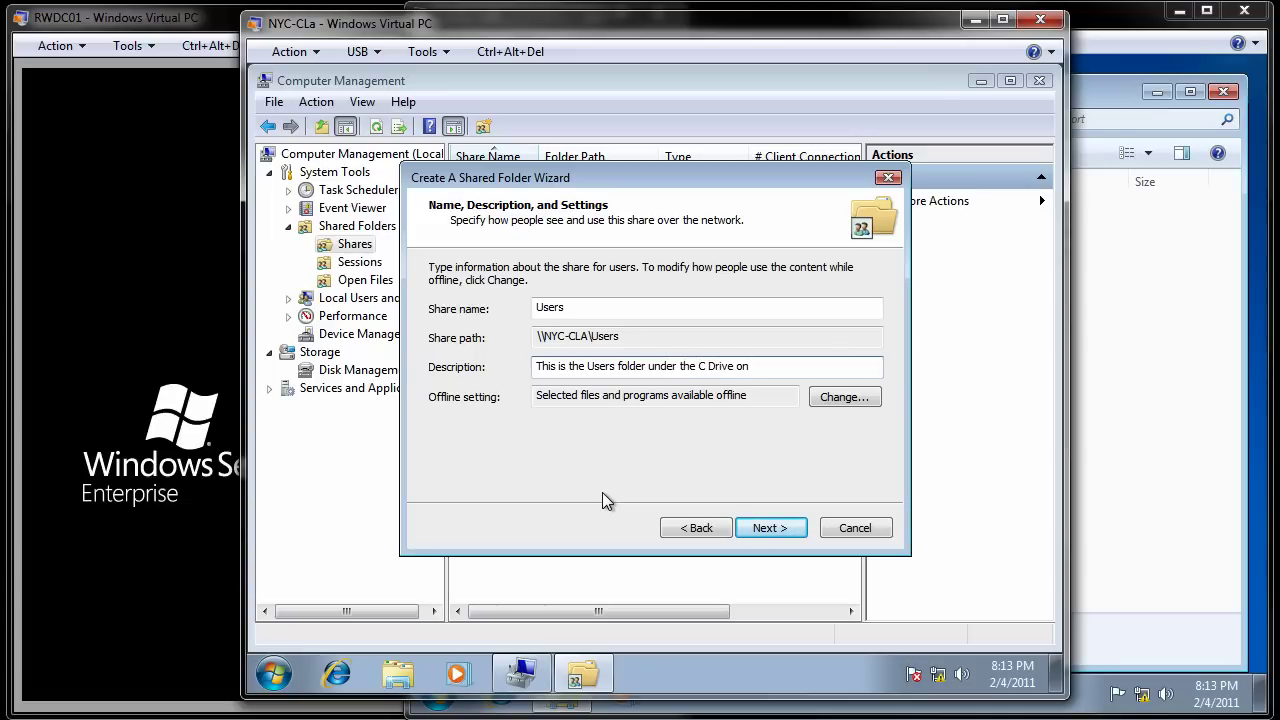
pyautogui.write(' NYC-CLa')
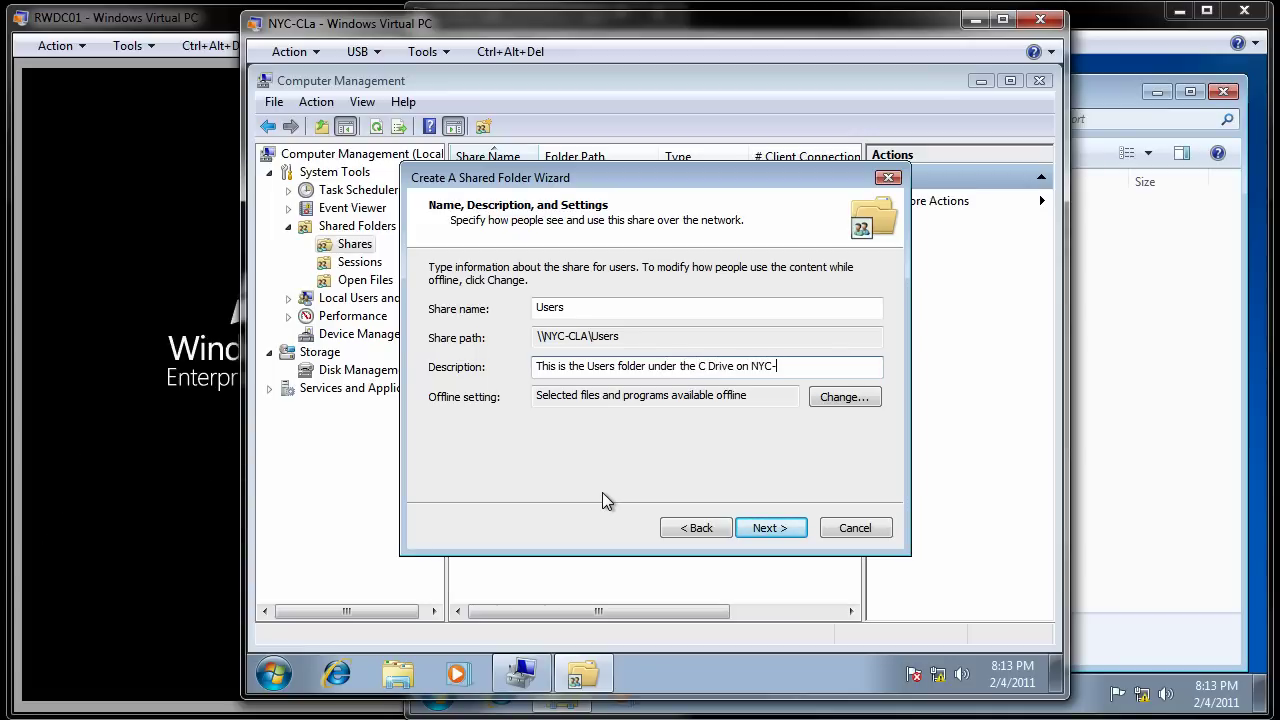
pyautogui.click(796, 525)
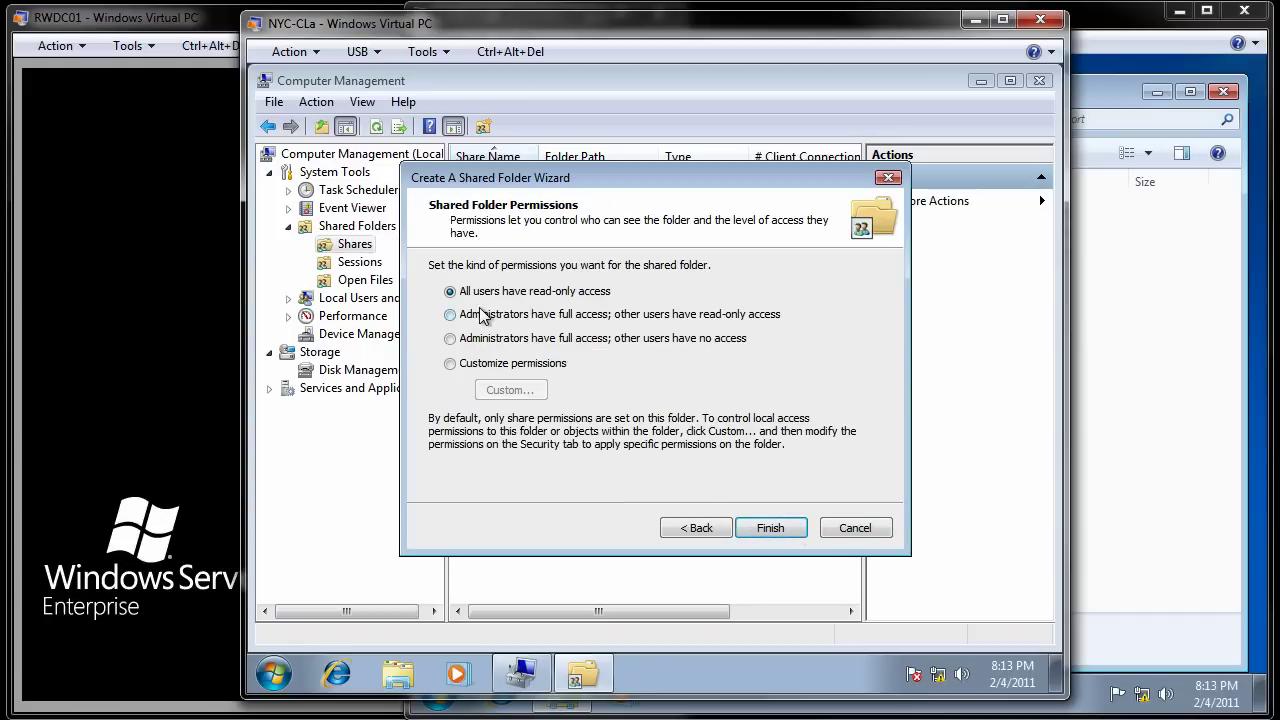
pyautogui.click(479, 316)
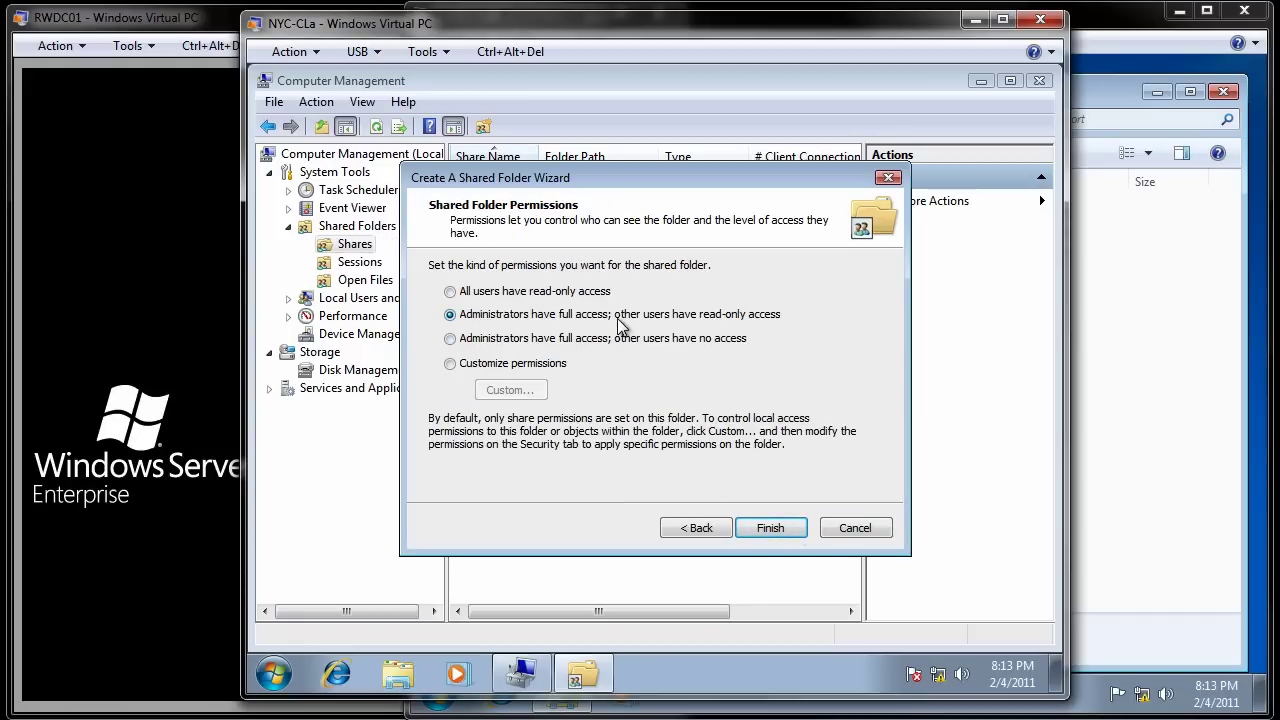
pyautogui.click(775, 530)
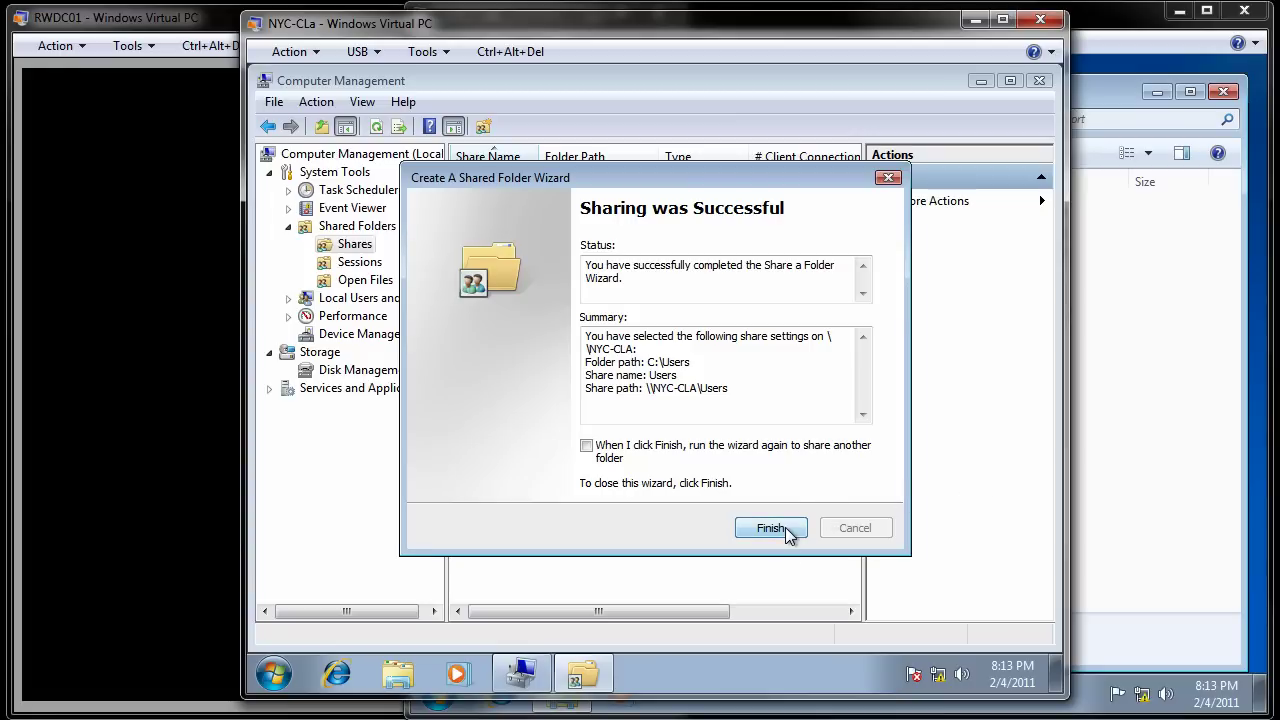
pyautogui.click(772, 528)
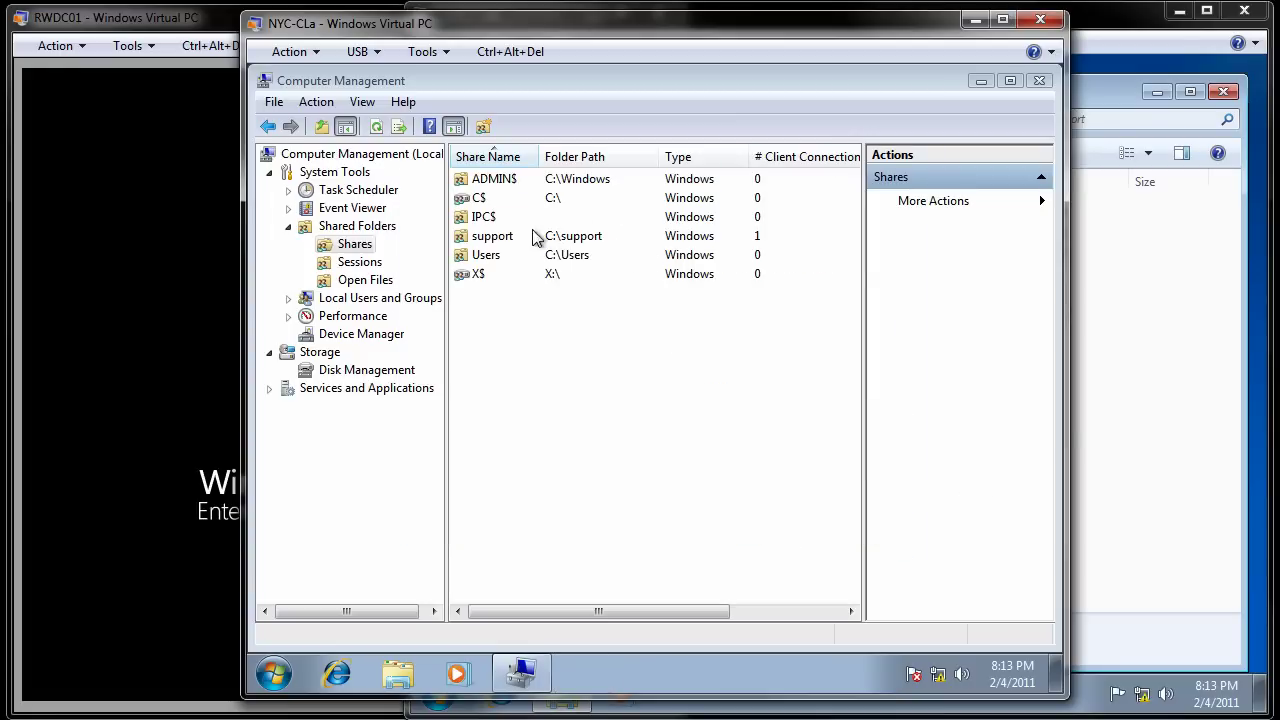
# Step: Close Computer Management and browse to the support folder on Local Disk (C:)
pyautogui.click(1039, 81)
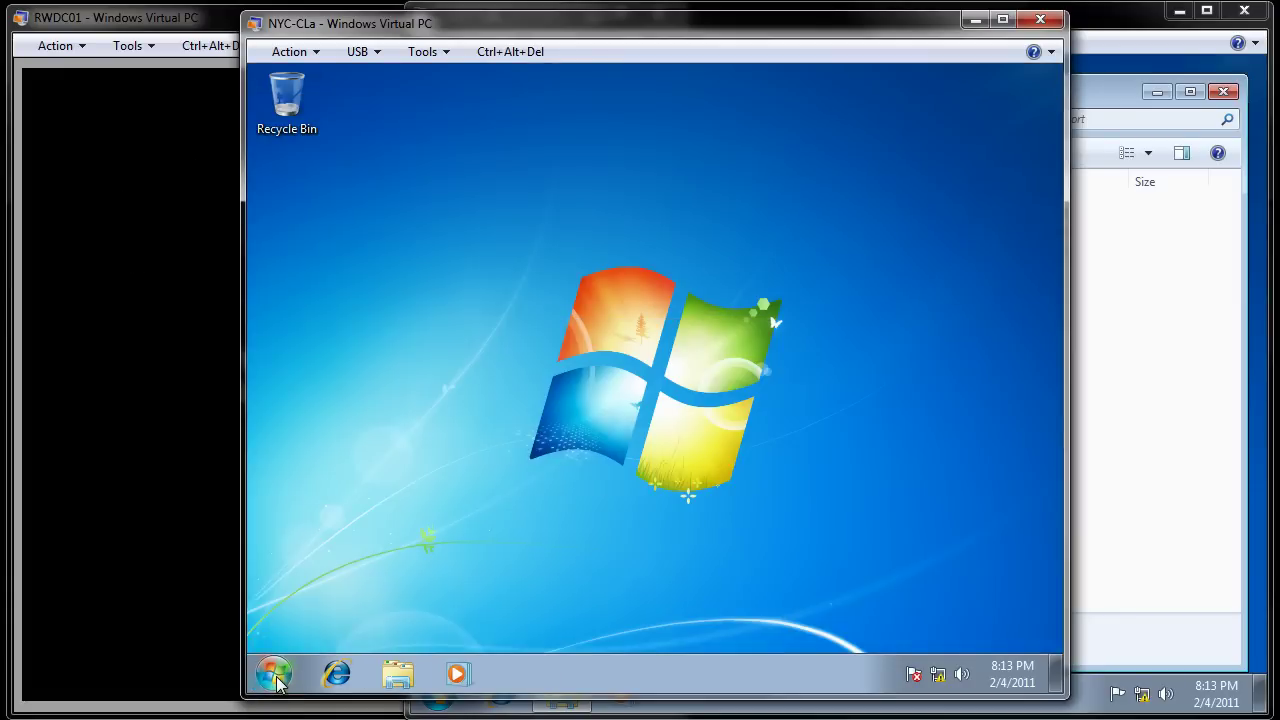
pyautogui.click(275, 673)
pyautogui.click(559, 416)
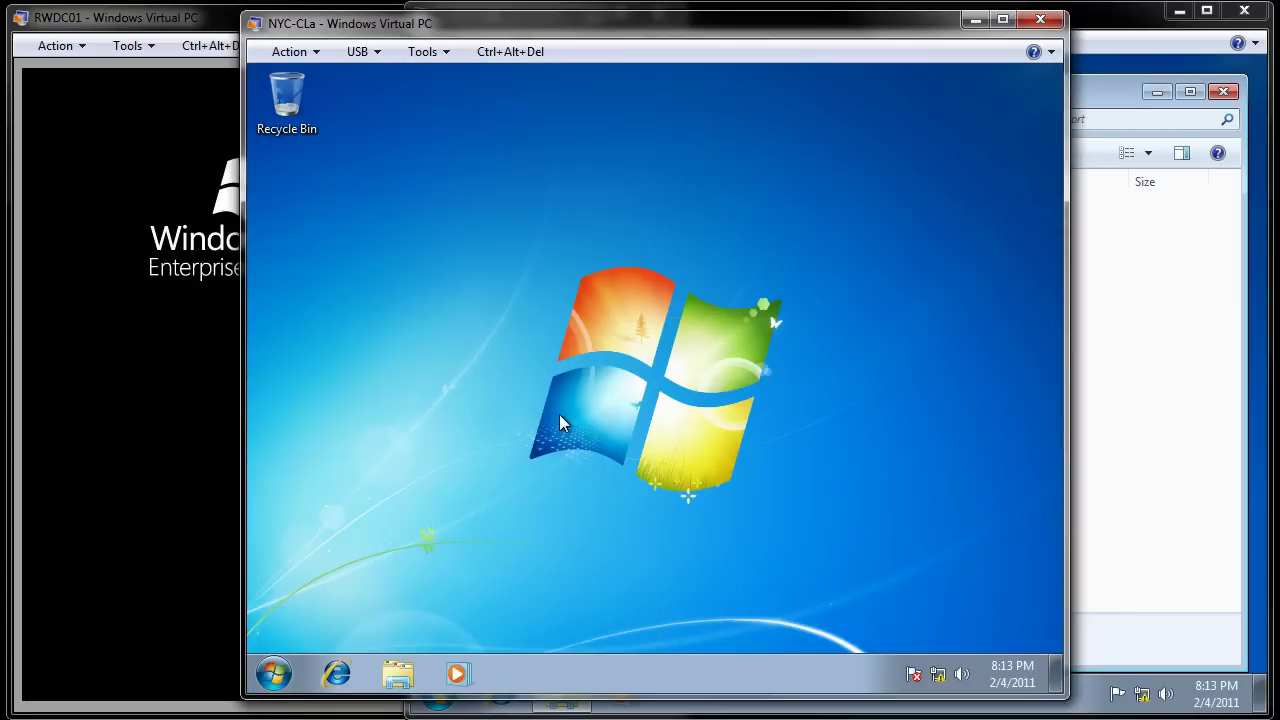
pyautogui.click(637, 214)
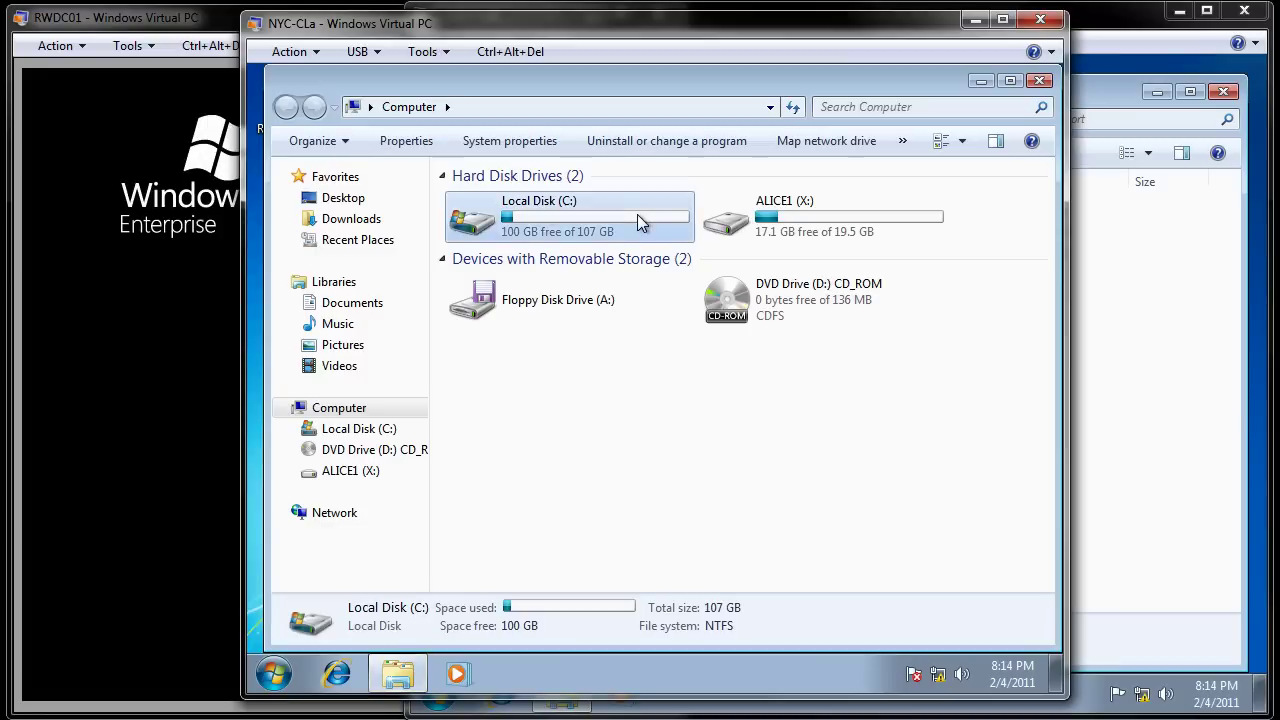
pyautogui.doubleClick(637, 214)
pyautogui.click(476, 246)
# Step: Open the support folder's Security tab permissions for editing
pyautogui.rightClick(476, 247)
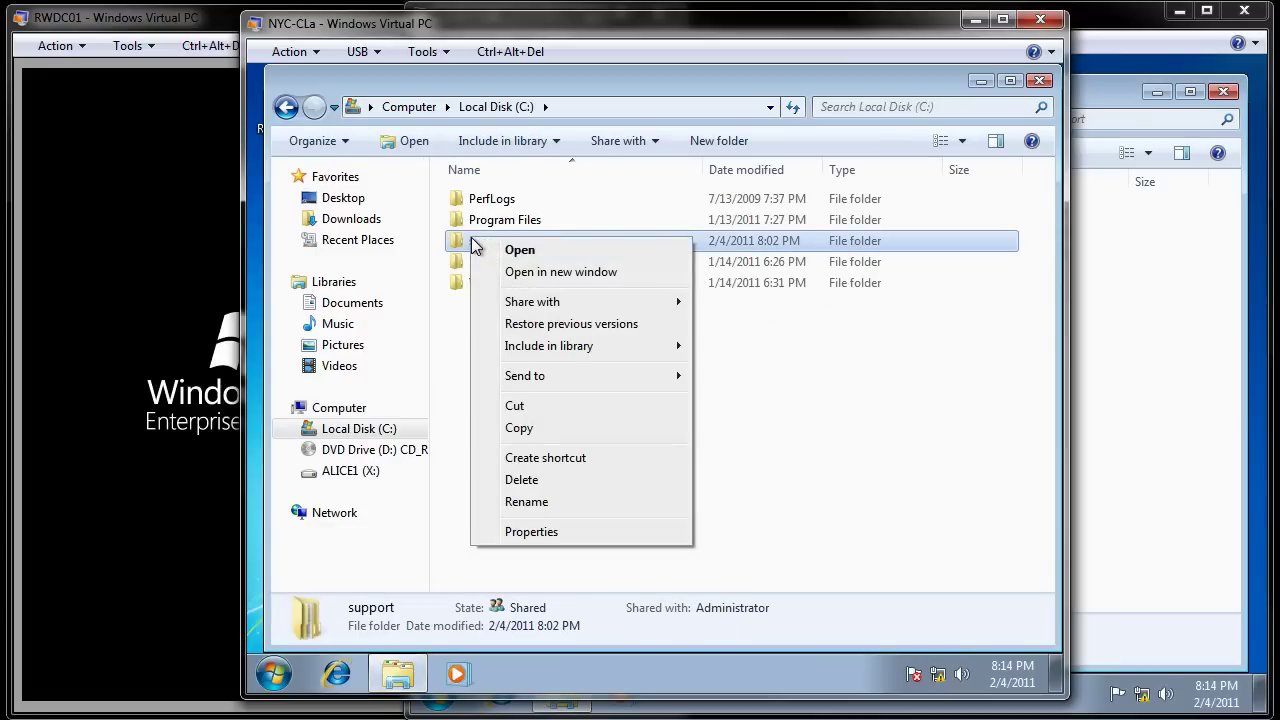
pyautogui.click(577, 537)
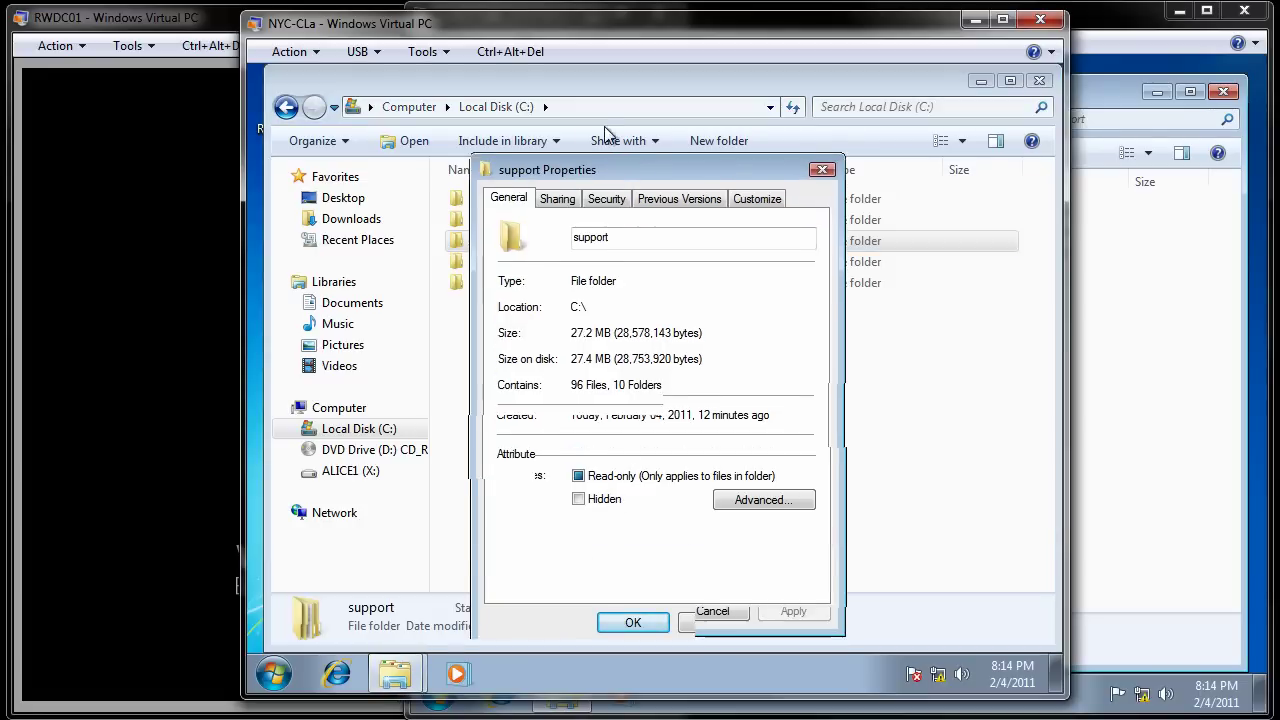
pyautogui.moveTo(612, 181); pyautogui.dragTo(604, 124)
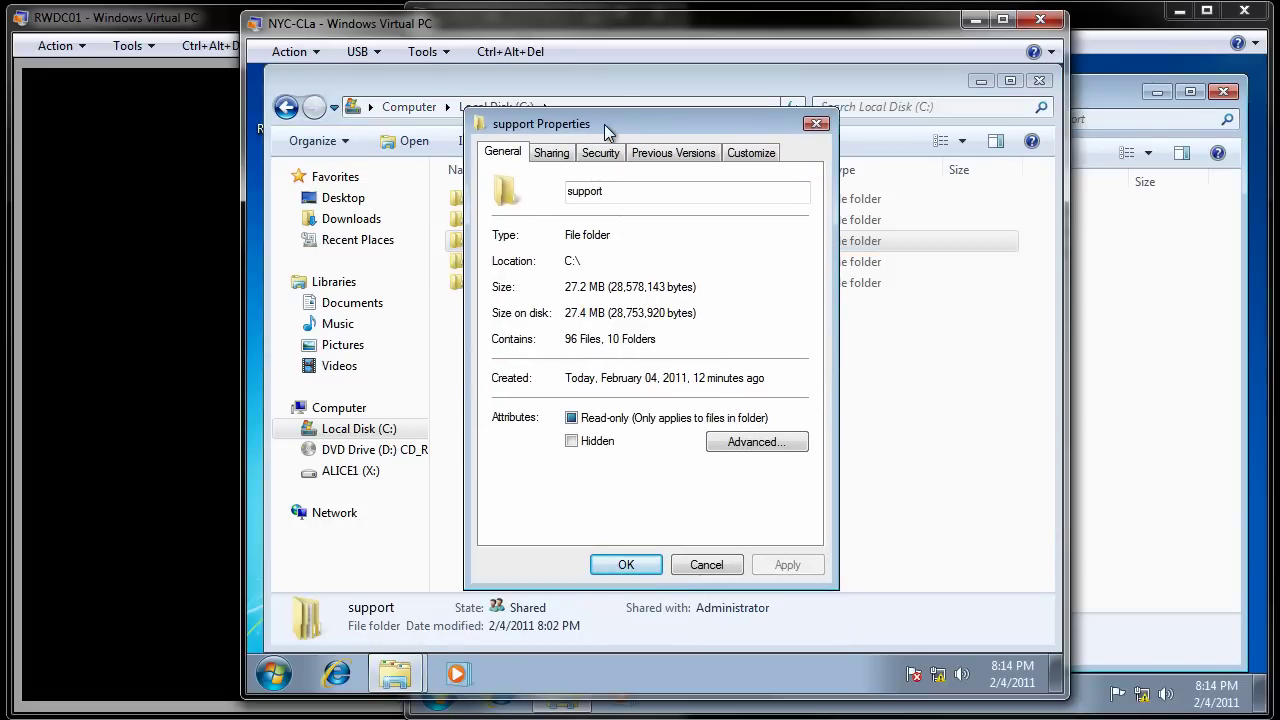
pyautogui.click(600, 153)
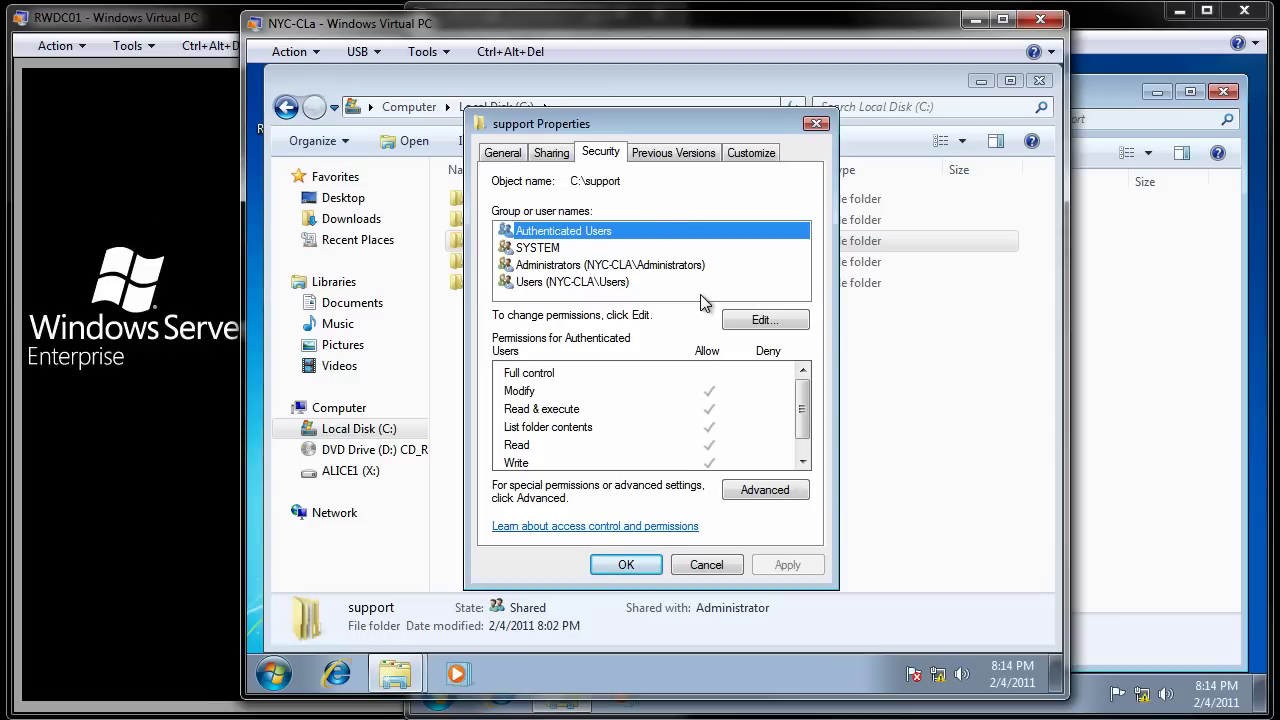
pyautogui.click(768, 321)
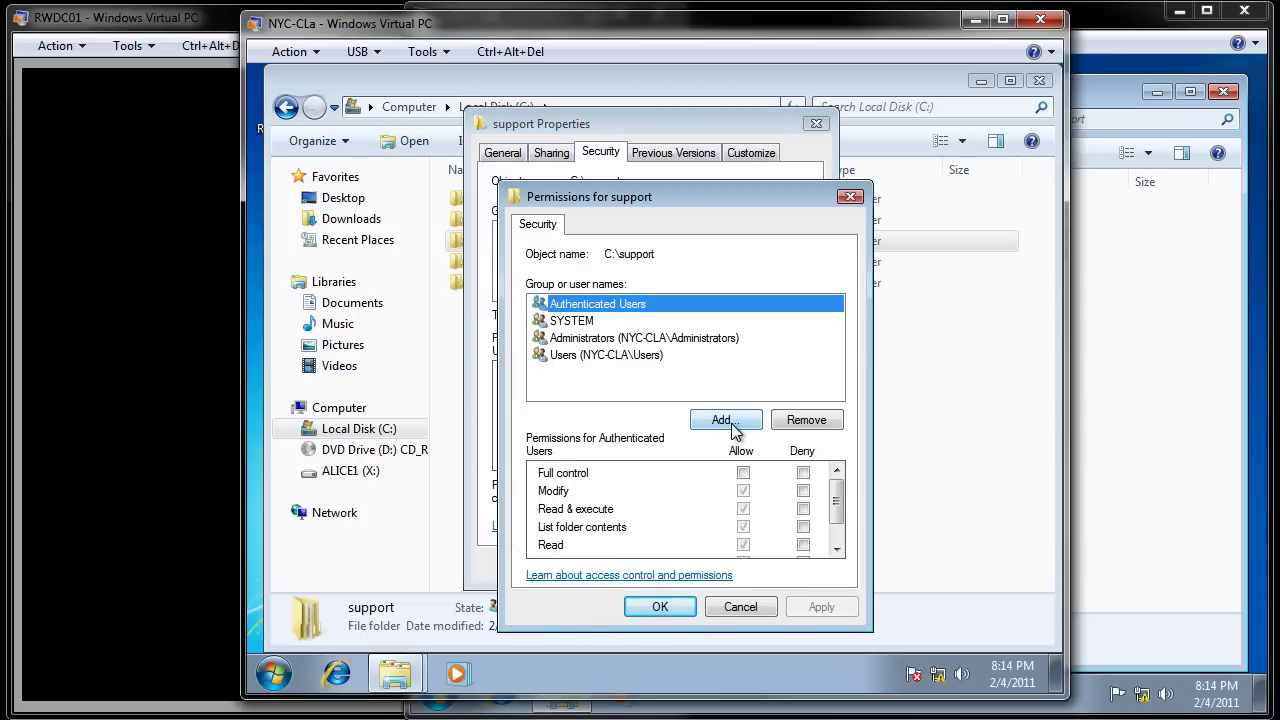
# Step: Add Guest, verified as CONTOSO\Guest, allow it Modify on support, and apply the change
pyautogui.click(733, 425)
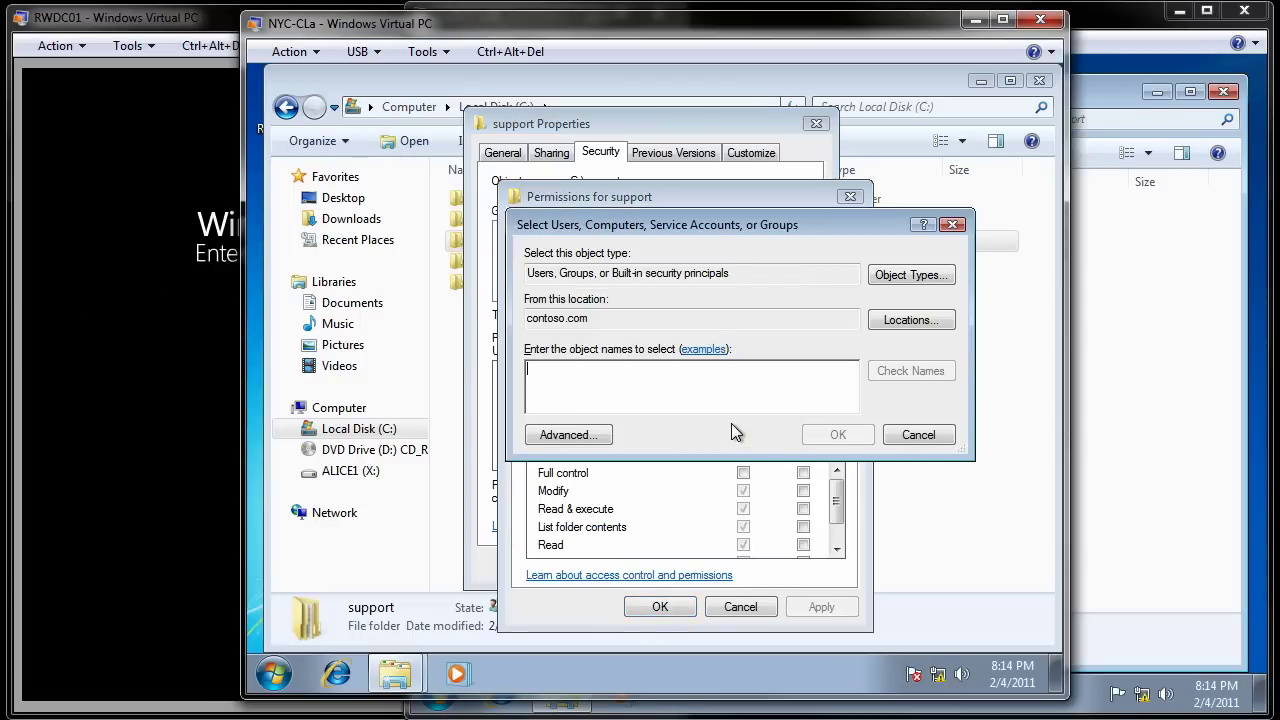
pyautogui.write('Guest')
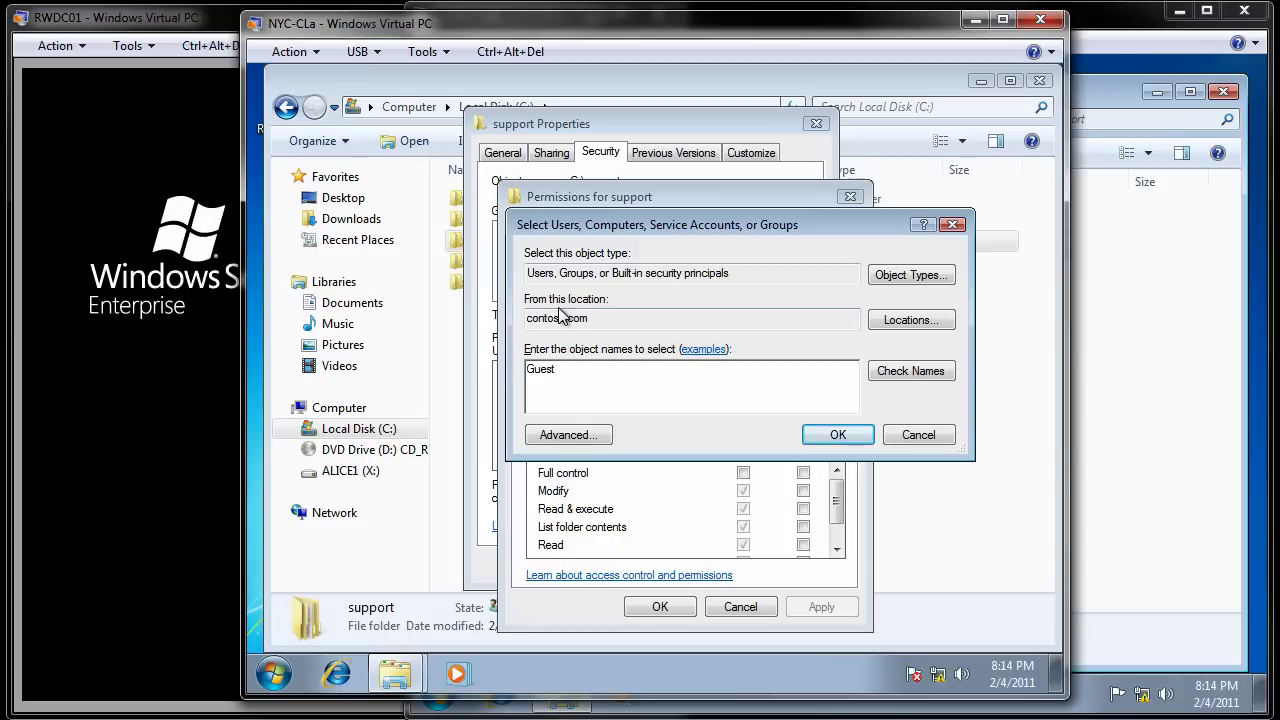
pyautogui.click(886, 371)
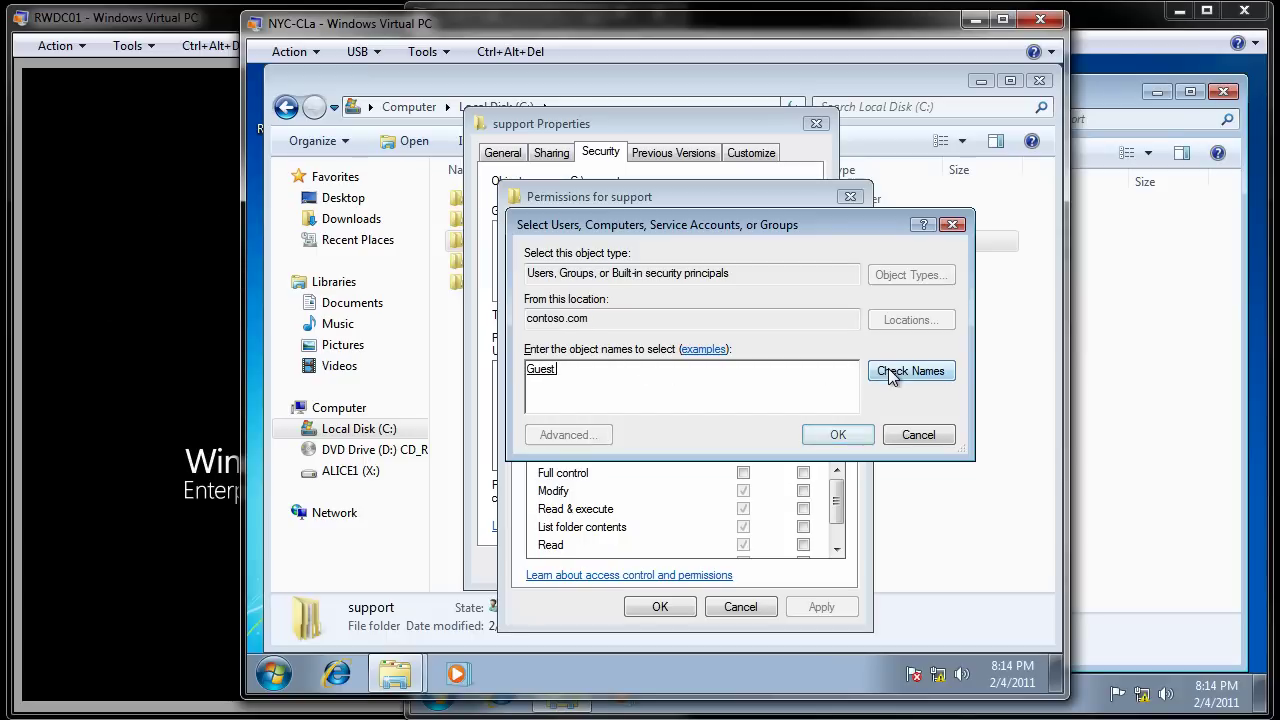
pyautogui.click(855, 440)
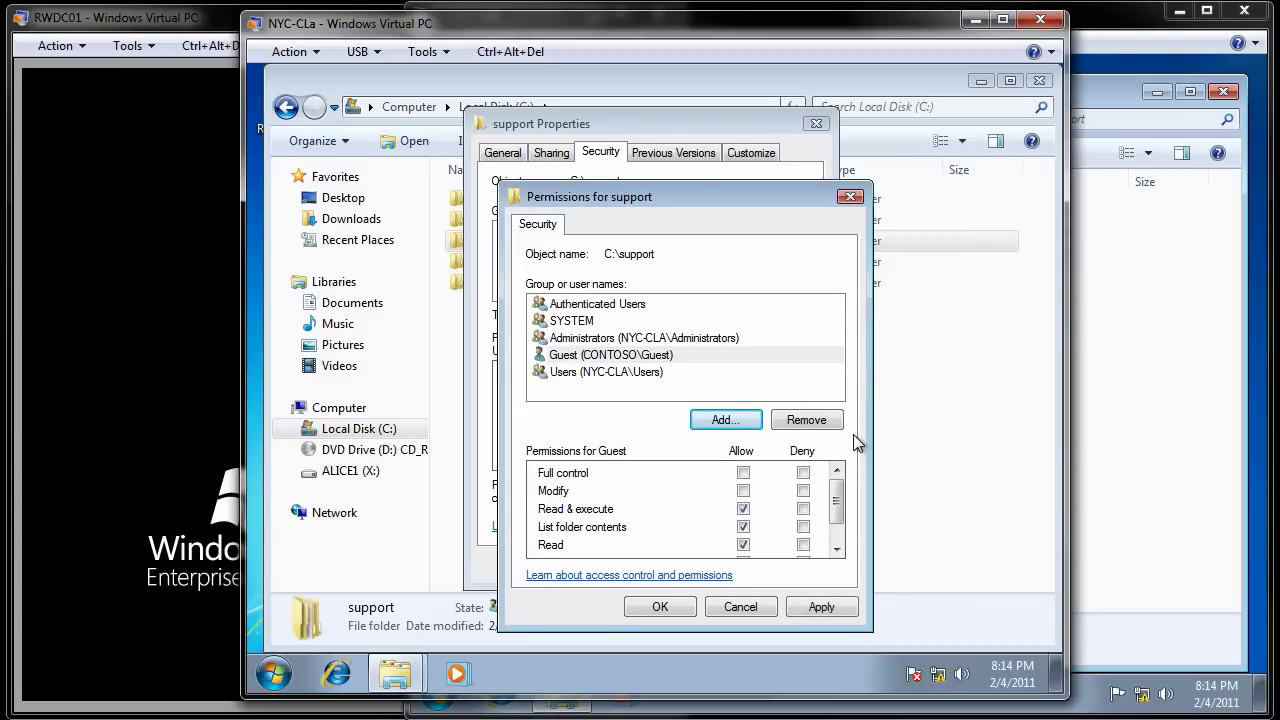
pyautogui.moveTo(838, 500); pyautogui.dragTo(838, 511)
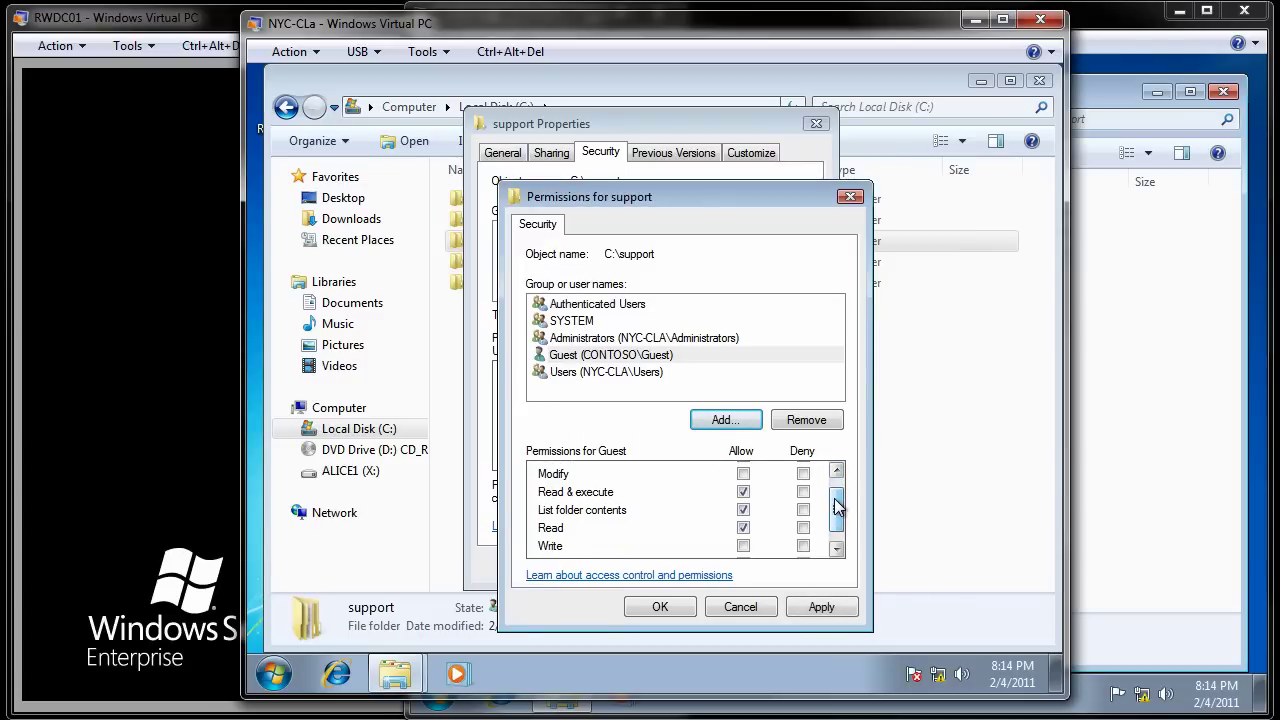
pyautogui.click(743, 475)
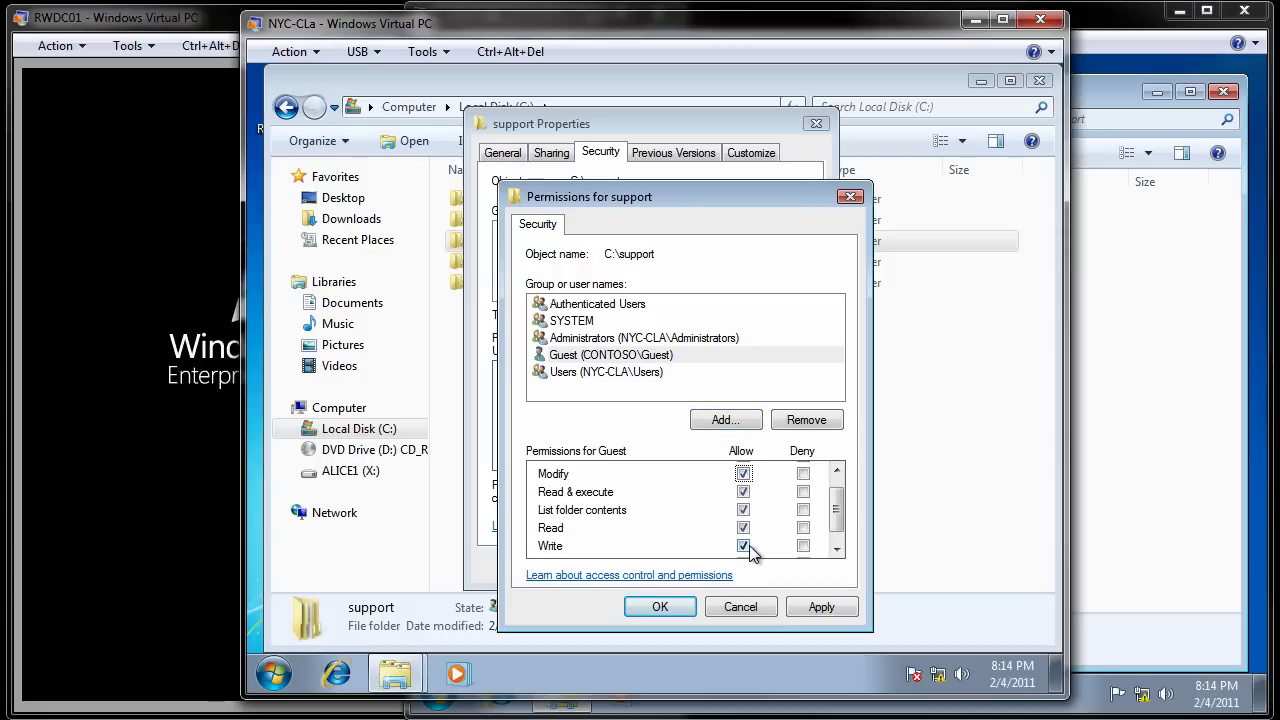
pyautogui.click(821, 607)
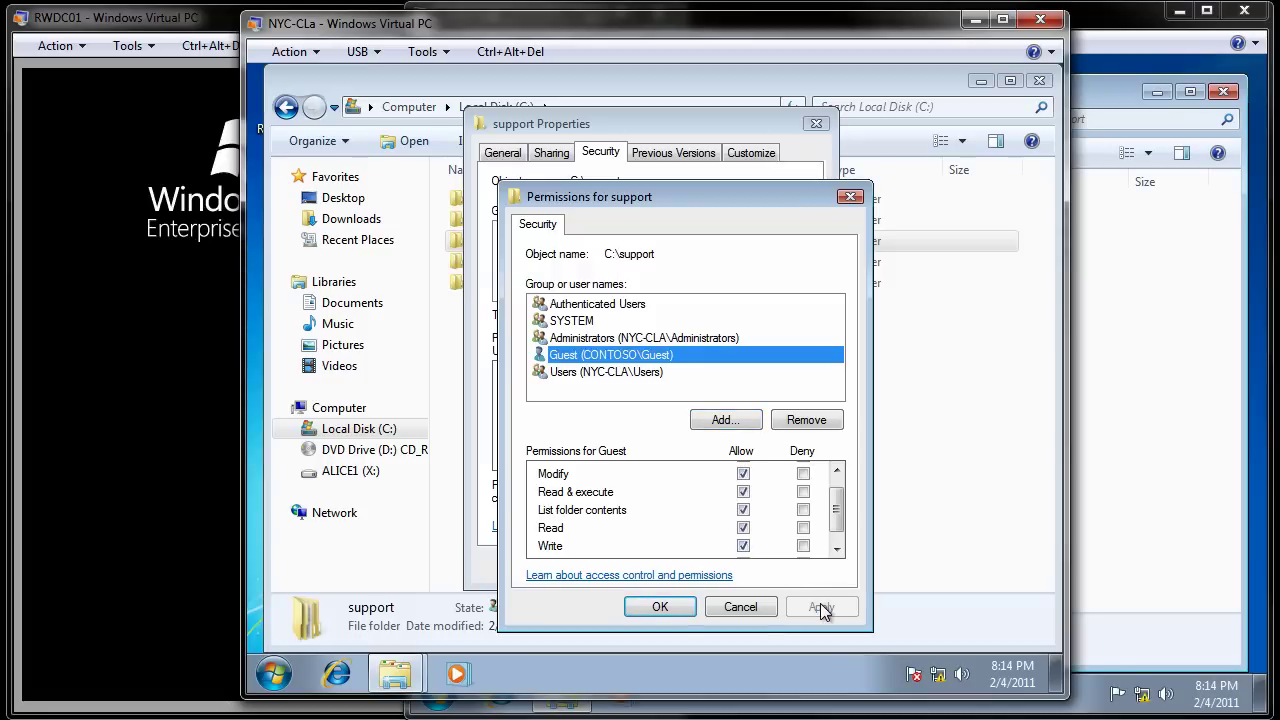
pyautogui.click(662, 607)
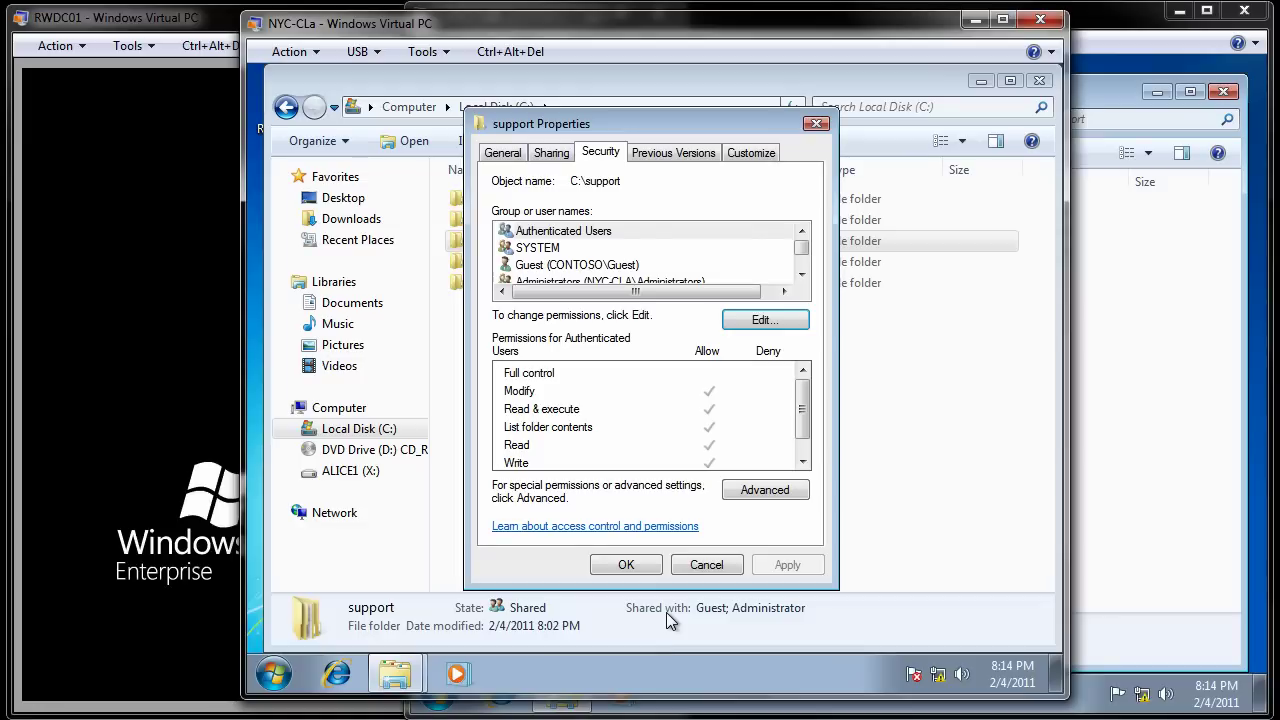
# Step: Close the support Properties dialog and switch to the NYC-CLb7 machine
pyautogui.click(625, 566)
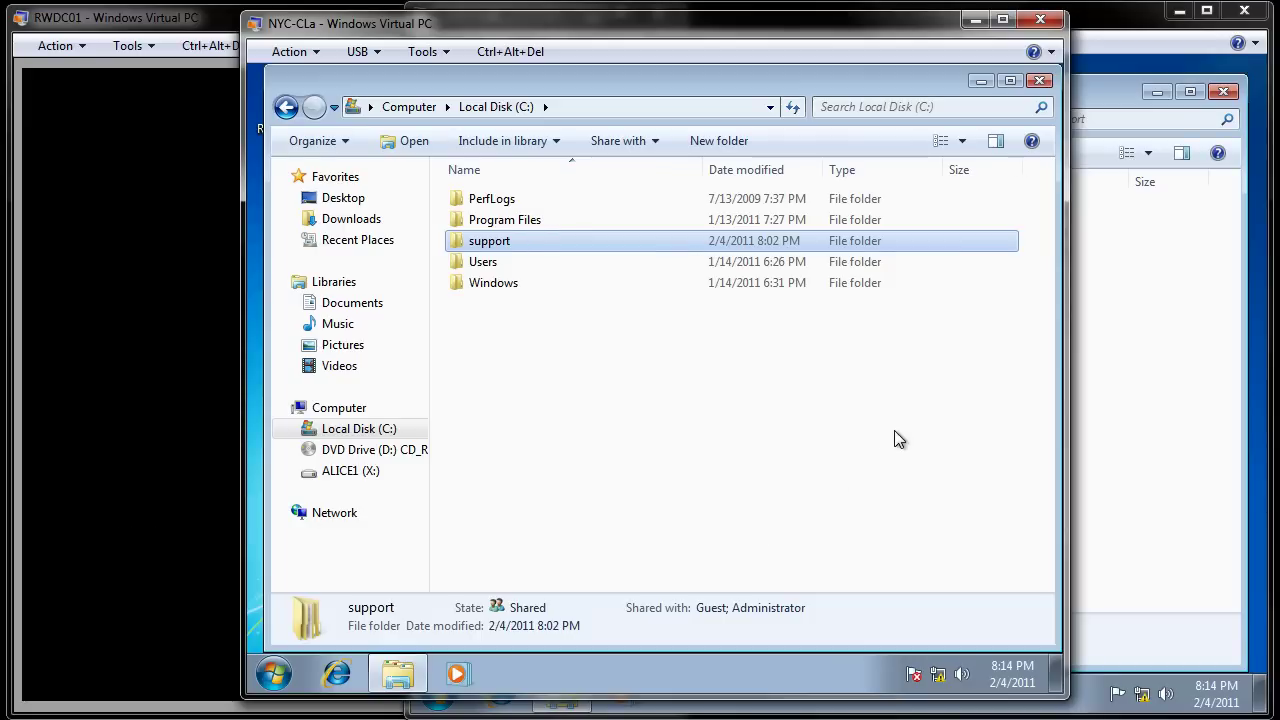
pyautogui.click(982, 86)
pyautogui.click(1091, 96)
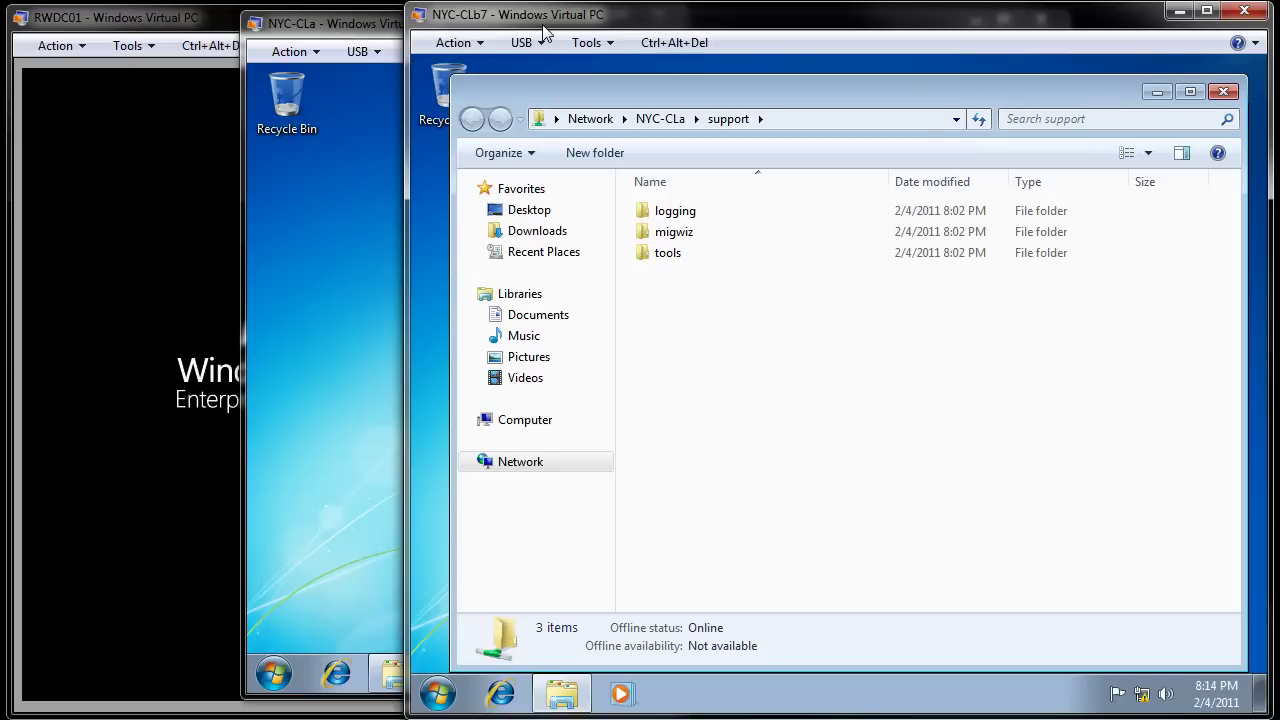
# Step: Minimize the support folder window and log off NYC-CLb7's current user
pyautogui.click(562, 693)
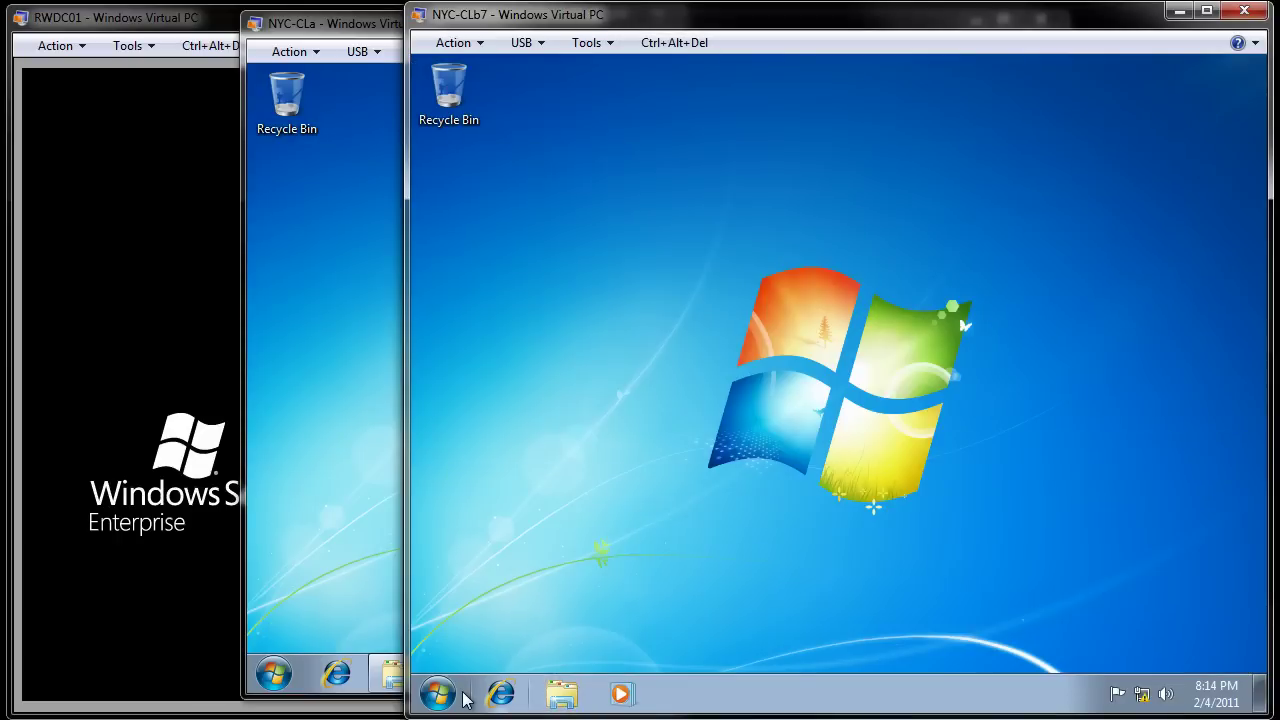
pyautogui.click(438, 693)
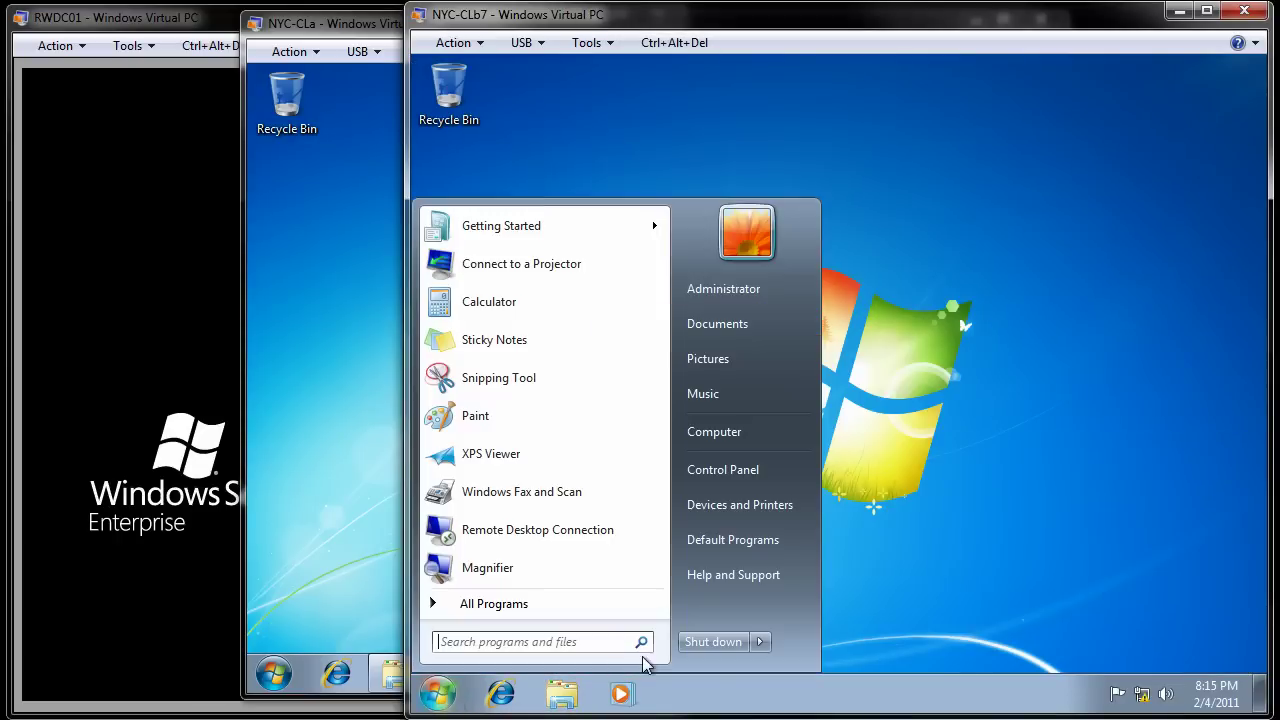
pyautogui.click(760, 642)
pyautogui.click(818, 567)
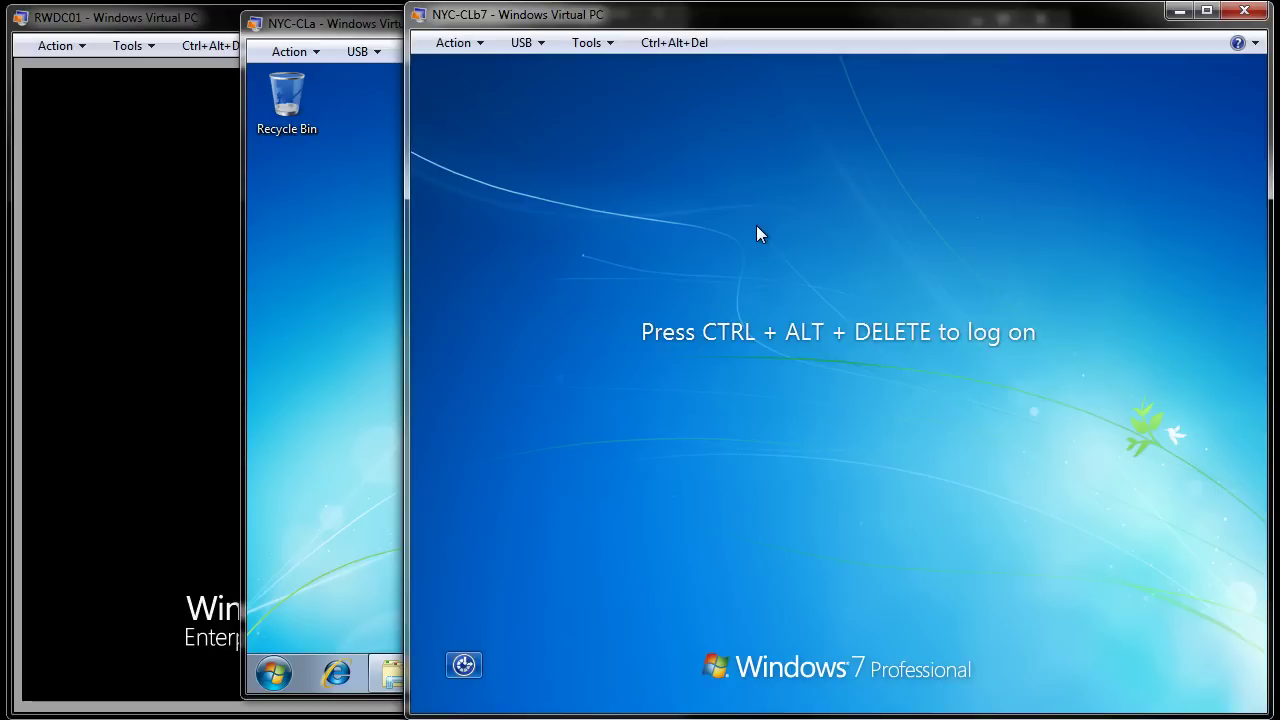
# Step: Sign in to NYC-CLb7 as contoso\Guest through Ctrl+Alt+Del and Other User, entering its password
pyautogui.click(672, 43)
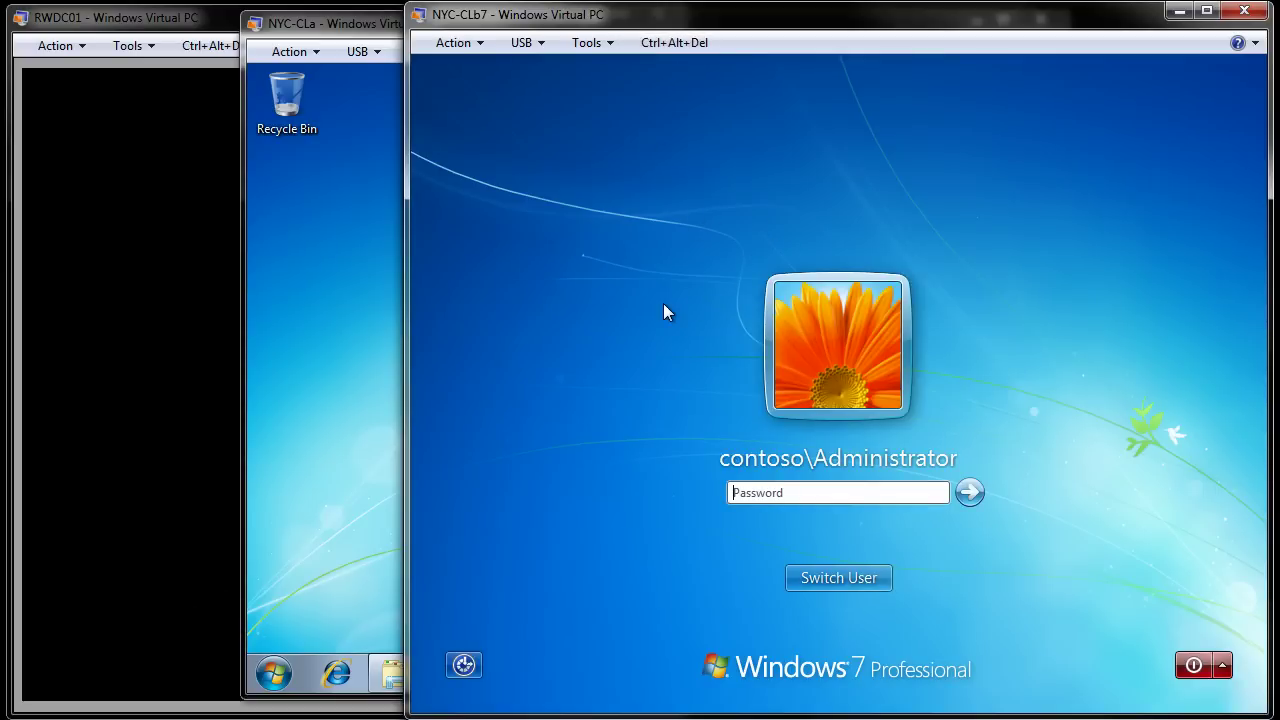
pyautogui.click(839, 585)
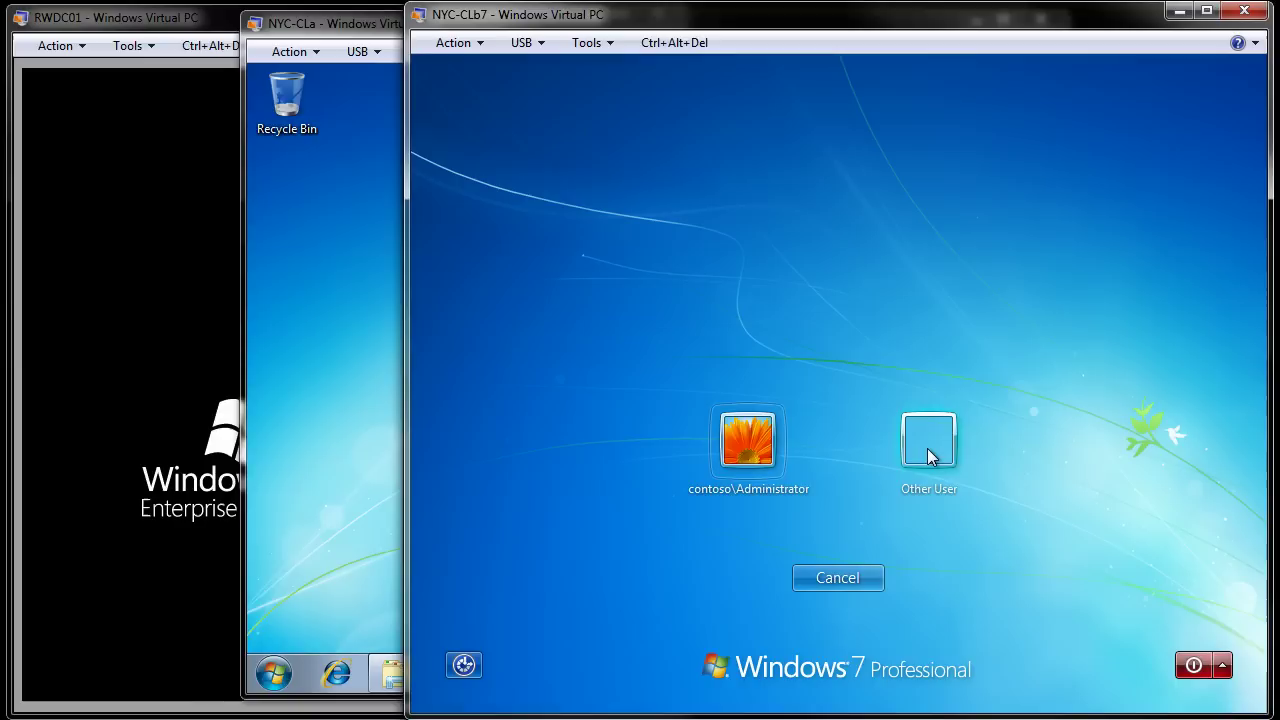
pyautogui.click(928, 450)
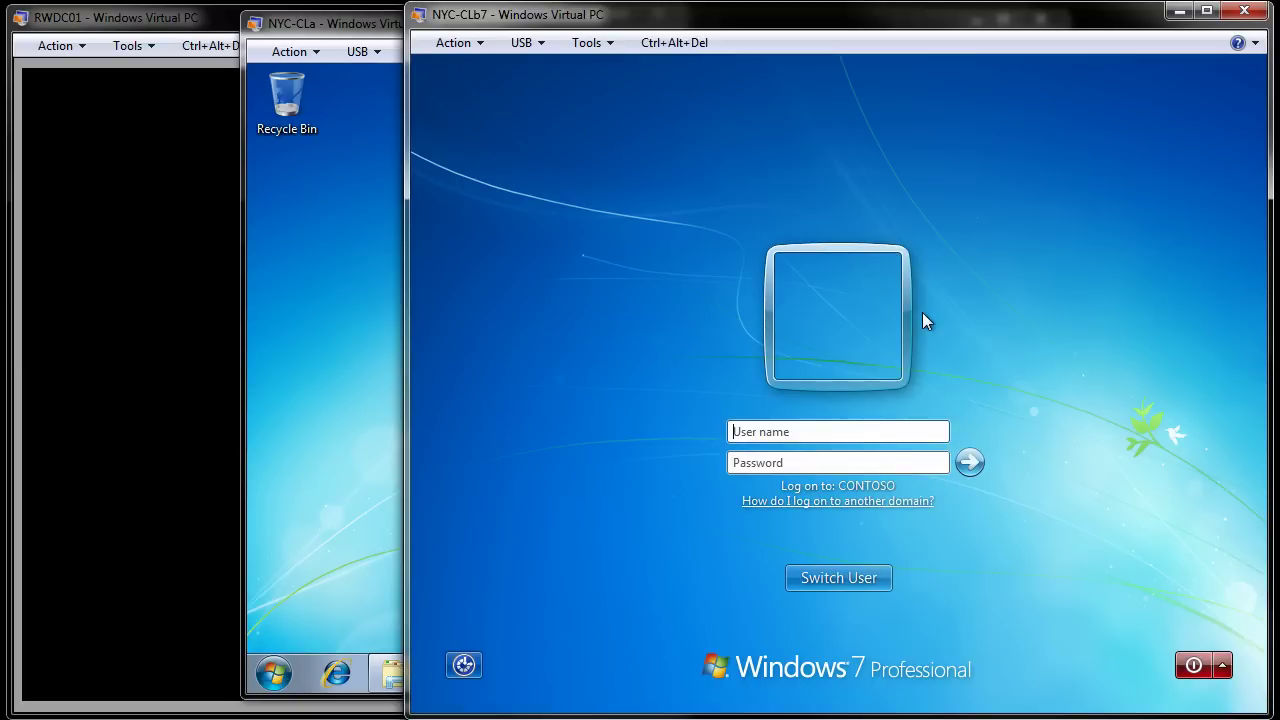
pyautogui.write('contoso\\')
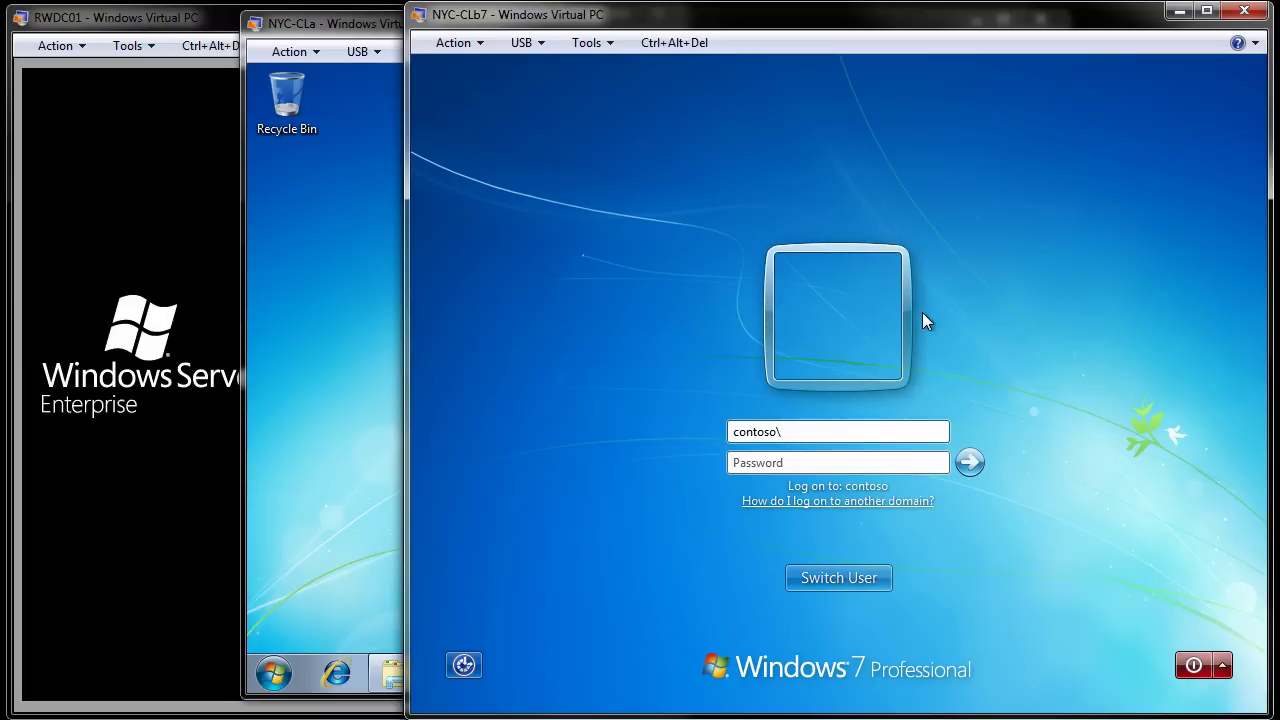
pyautogui.write('Guest')
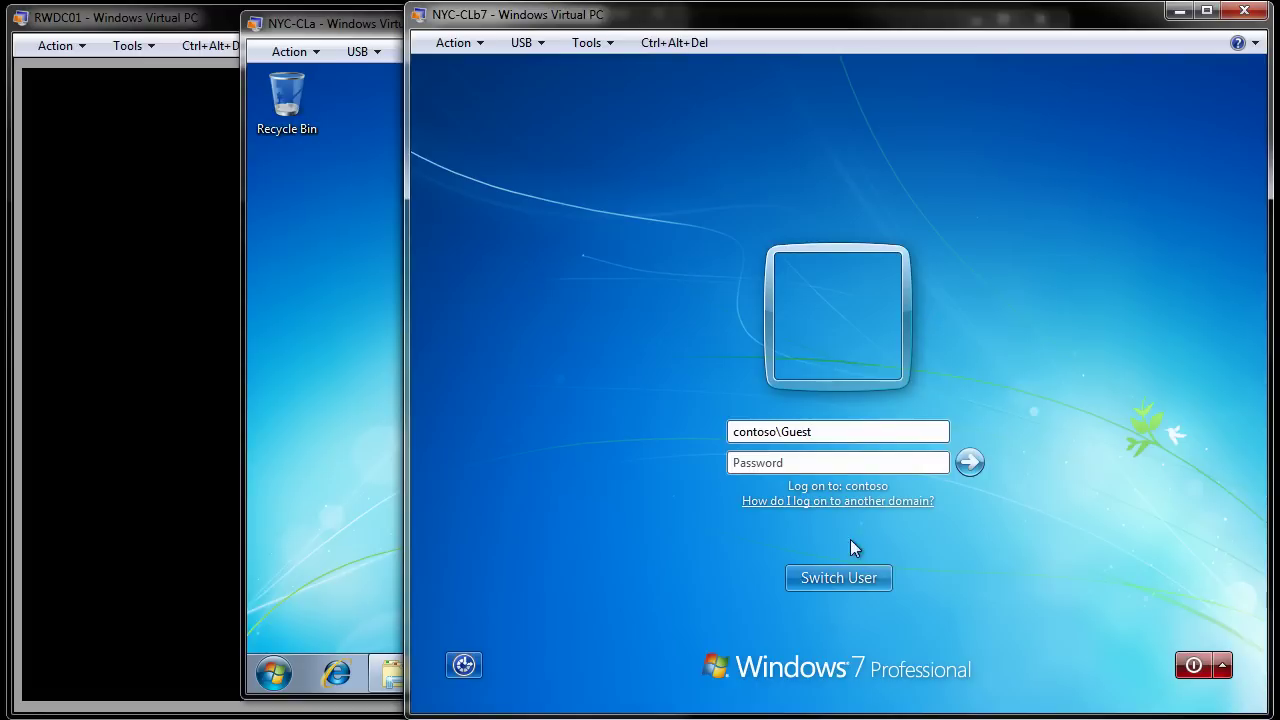
pyautogui.click(814, 463)
pyautogui.write('******')
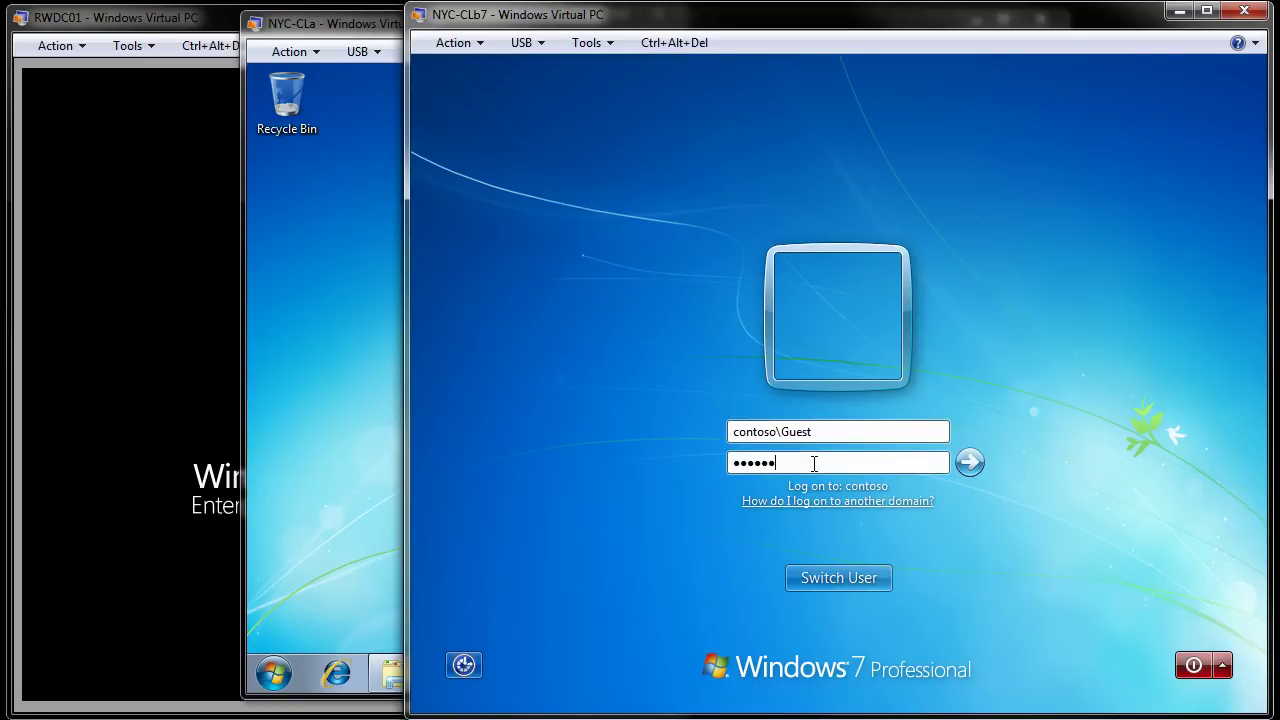
pyautogui.press('Return')
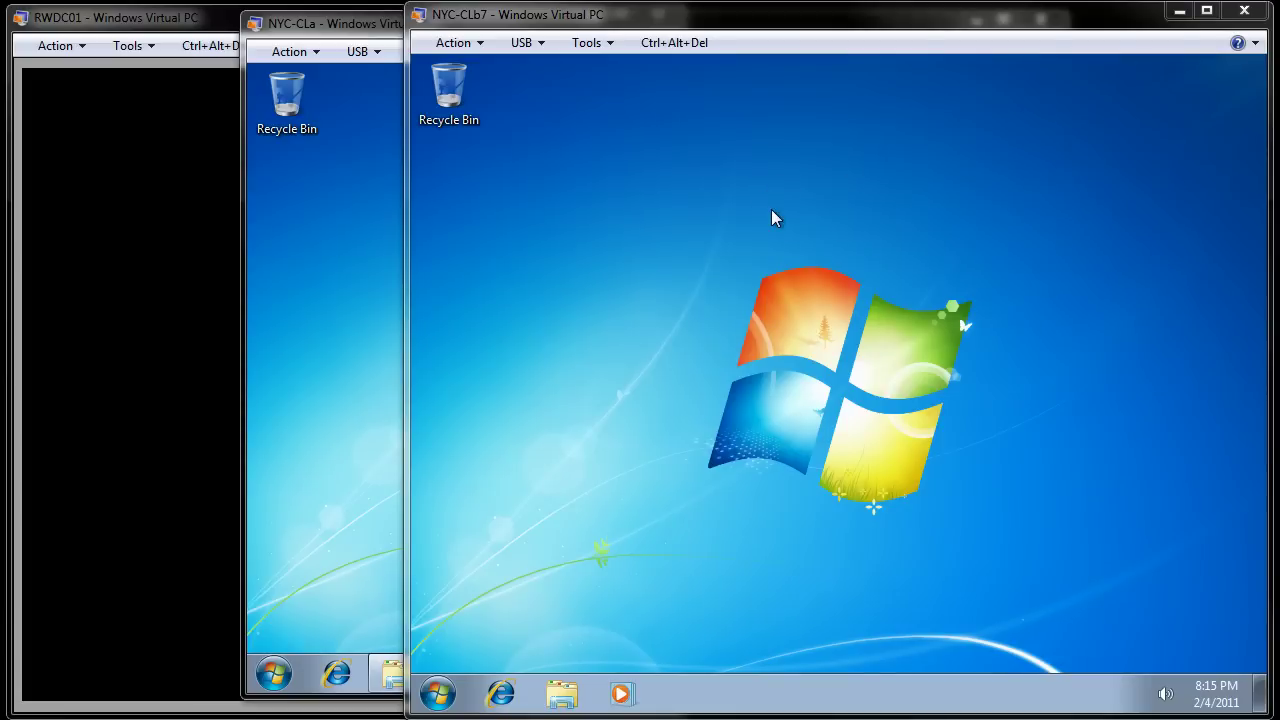
# Step: Search the Start menu for \NYC-CLa\ and open the support share result
pyautogui.click(438, 694)
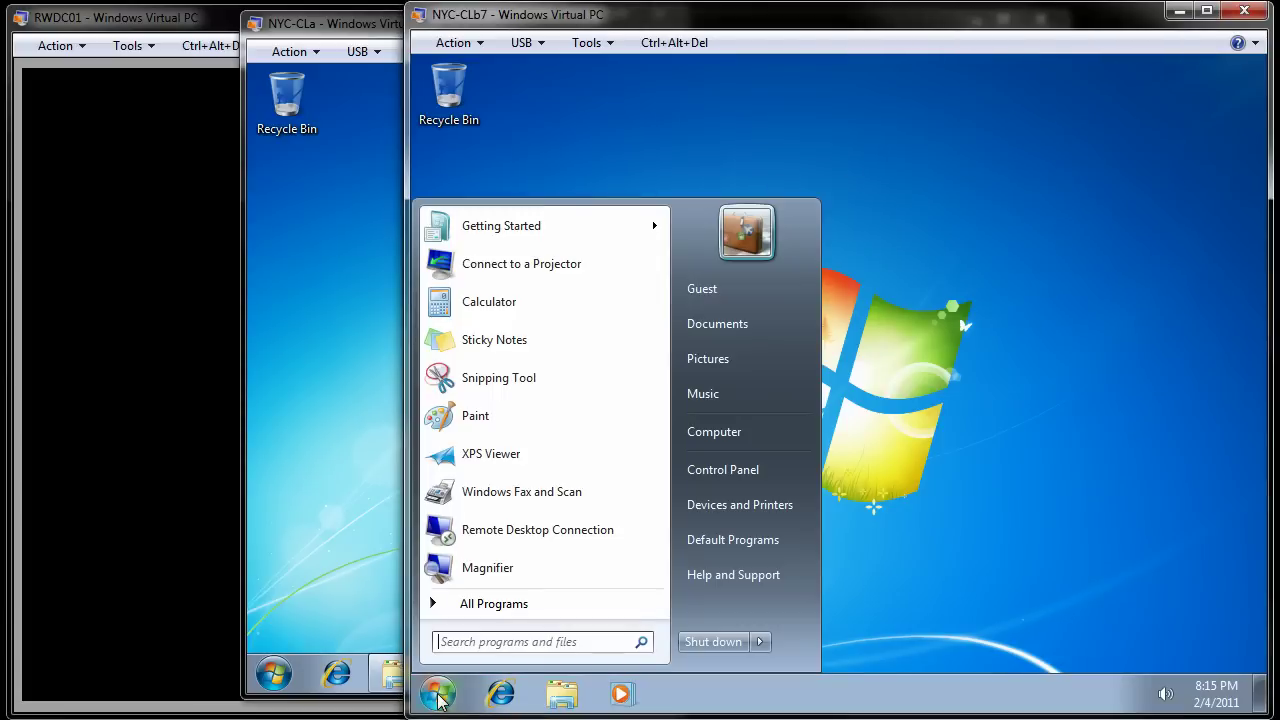
pyautogui.write('\\NYC')
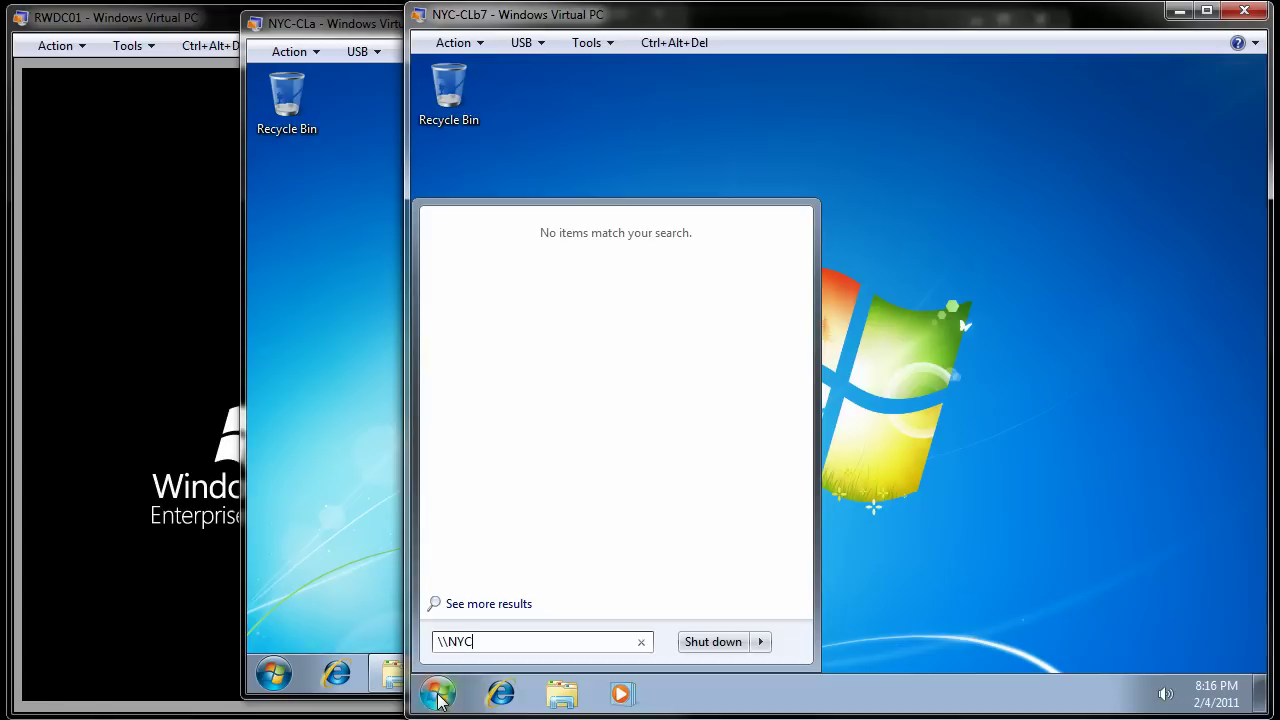
pyautogui.write('-CLa')
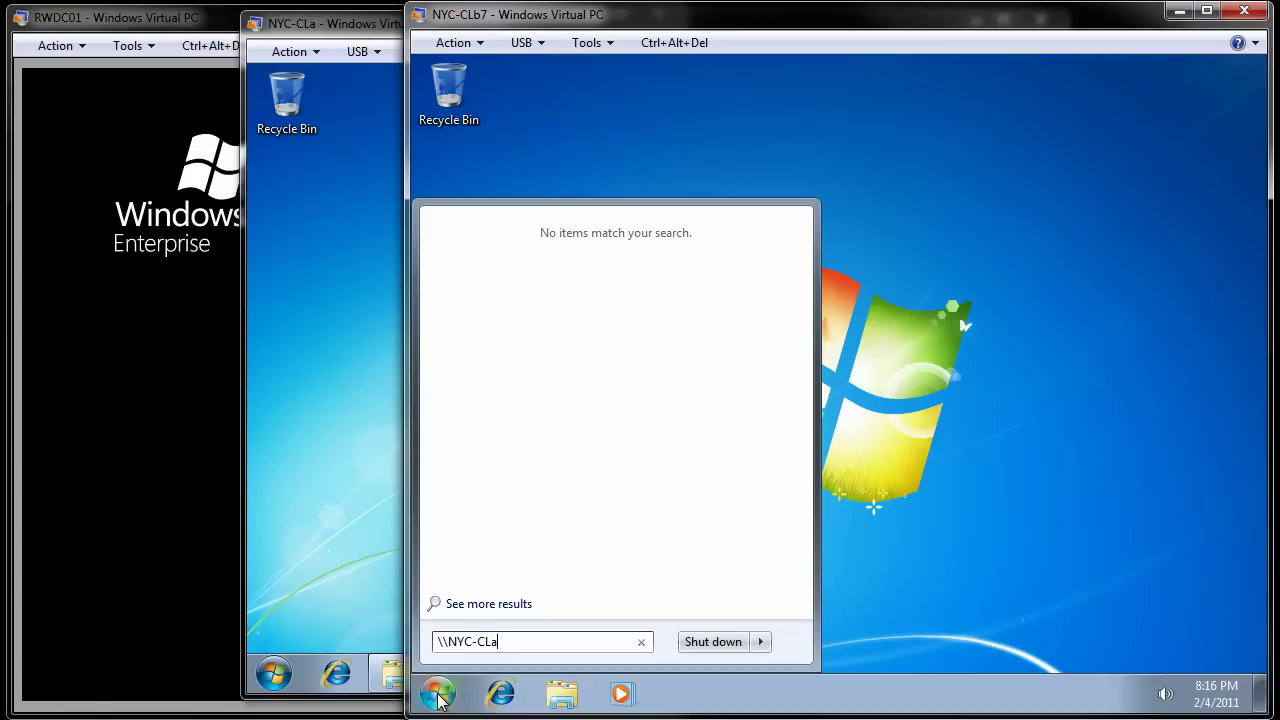
pyautogui.write('\\')
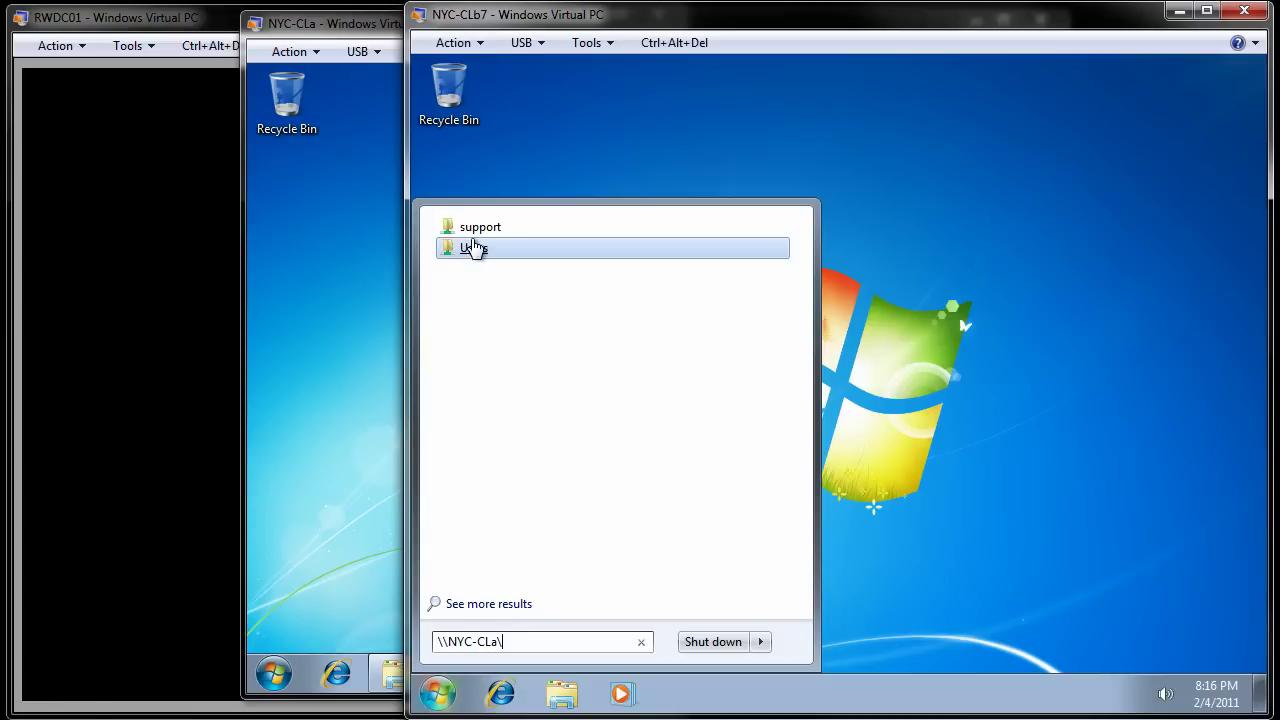
pyautogui.click(478, 229)
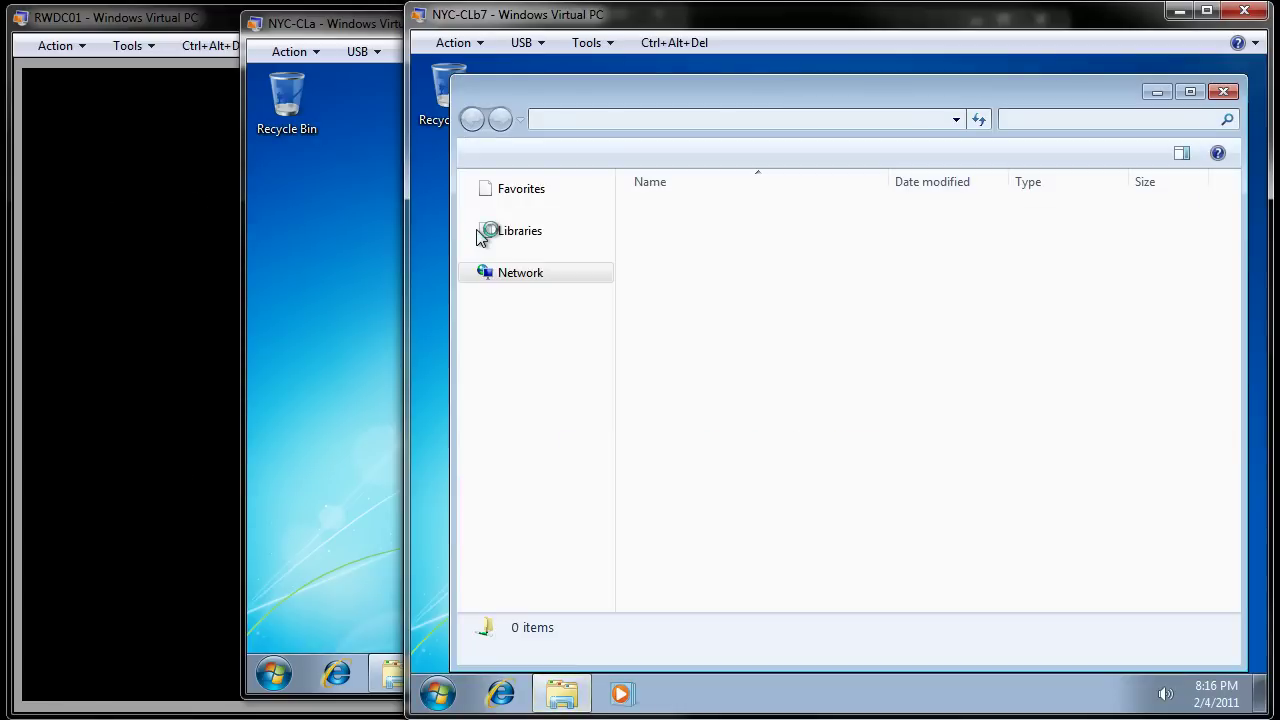